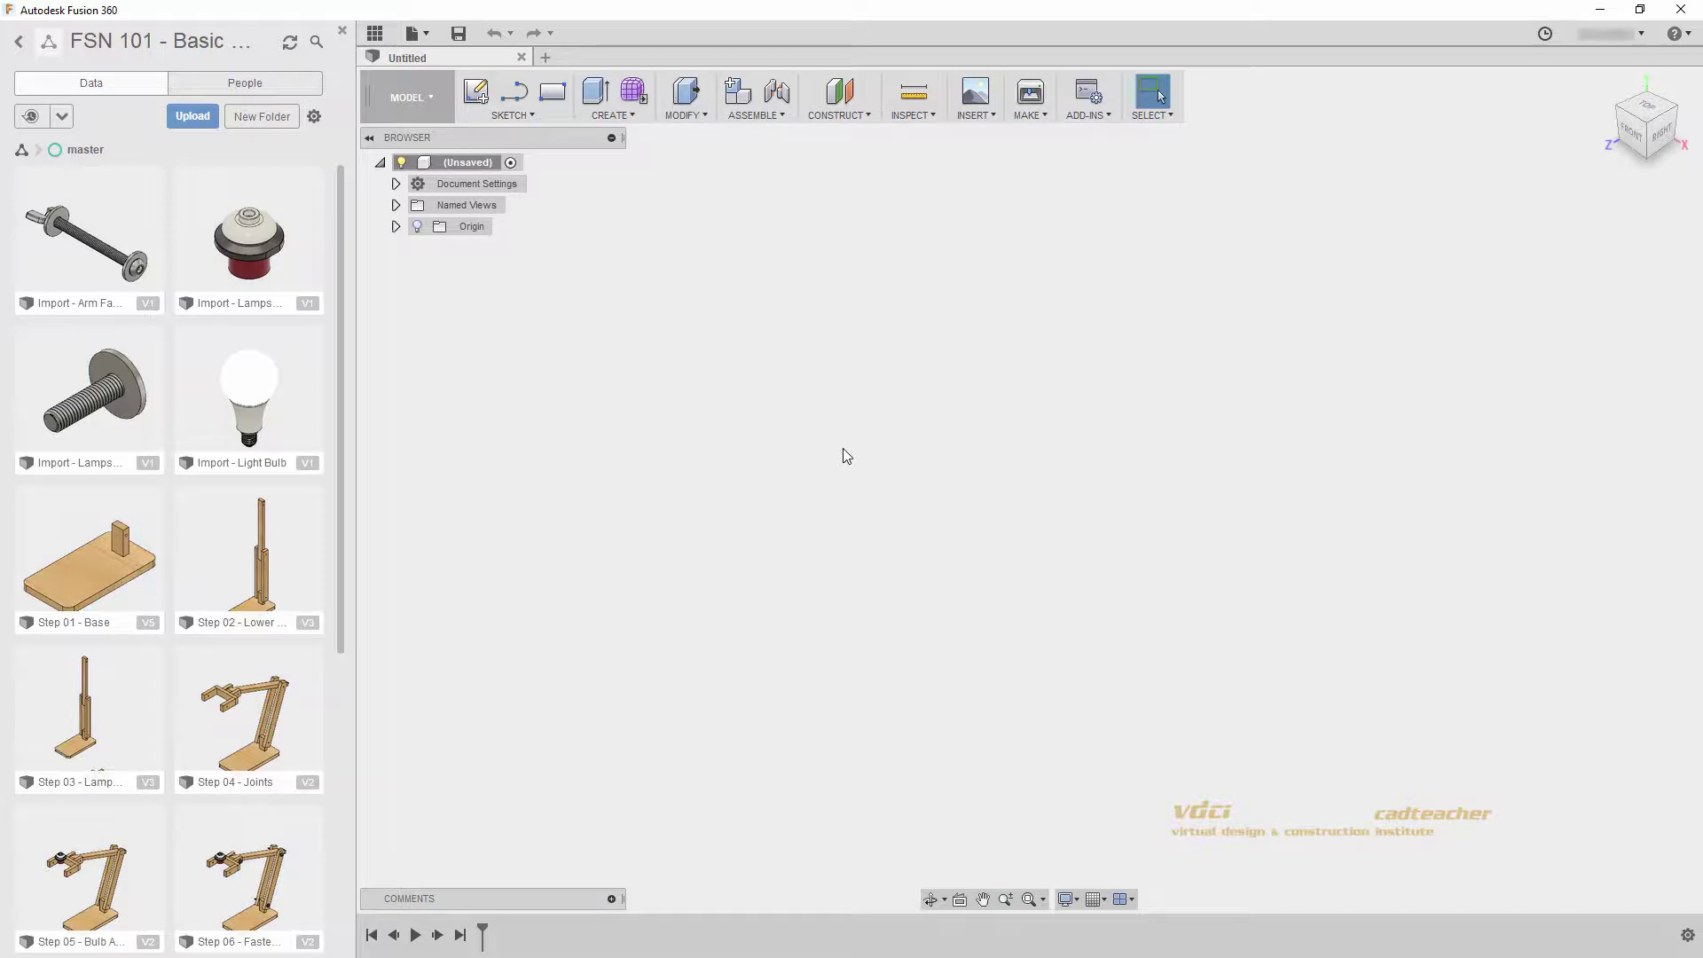
# - Open the 'Step 08 - Thicken & Modeling' lamp design and close the Data panel
pyautogui.moveTo(338, 348); pyautogui.dragTo(352, 700)
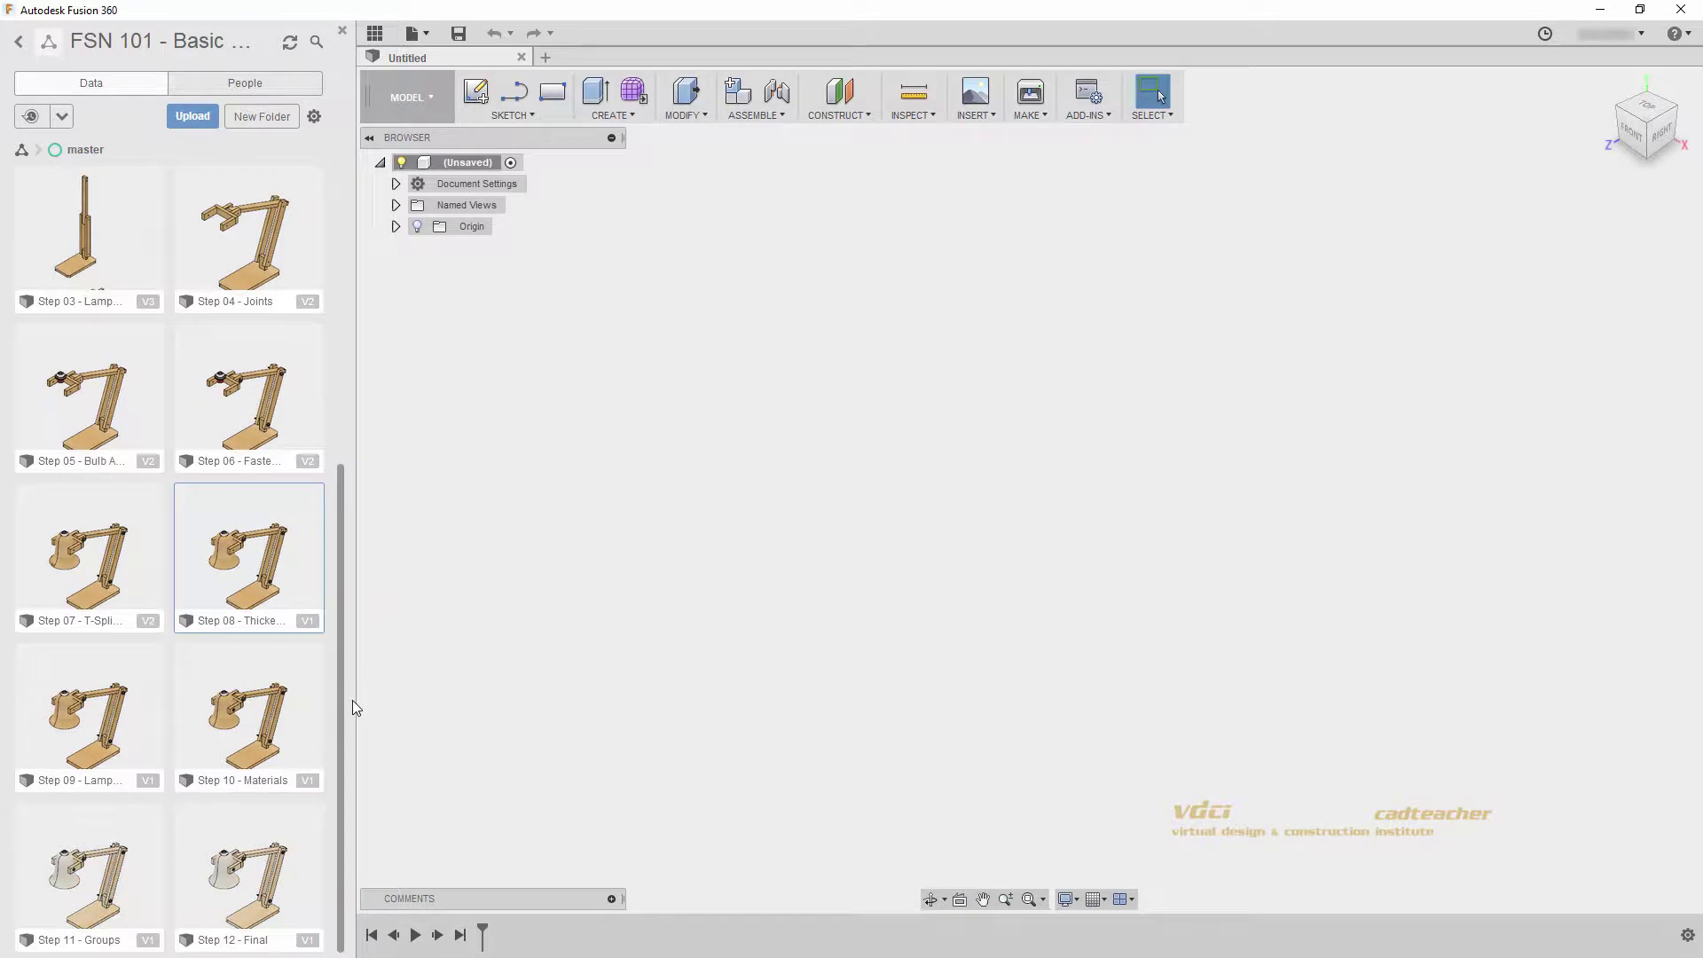
pyautogui.doubleClick(267, 578)
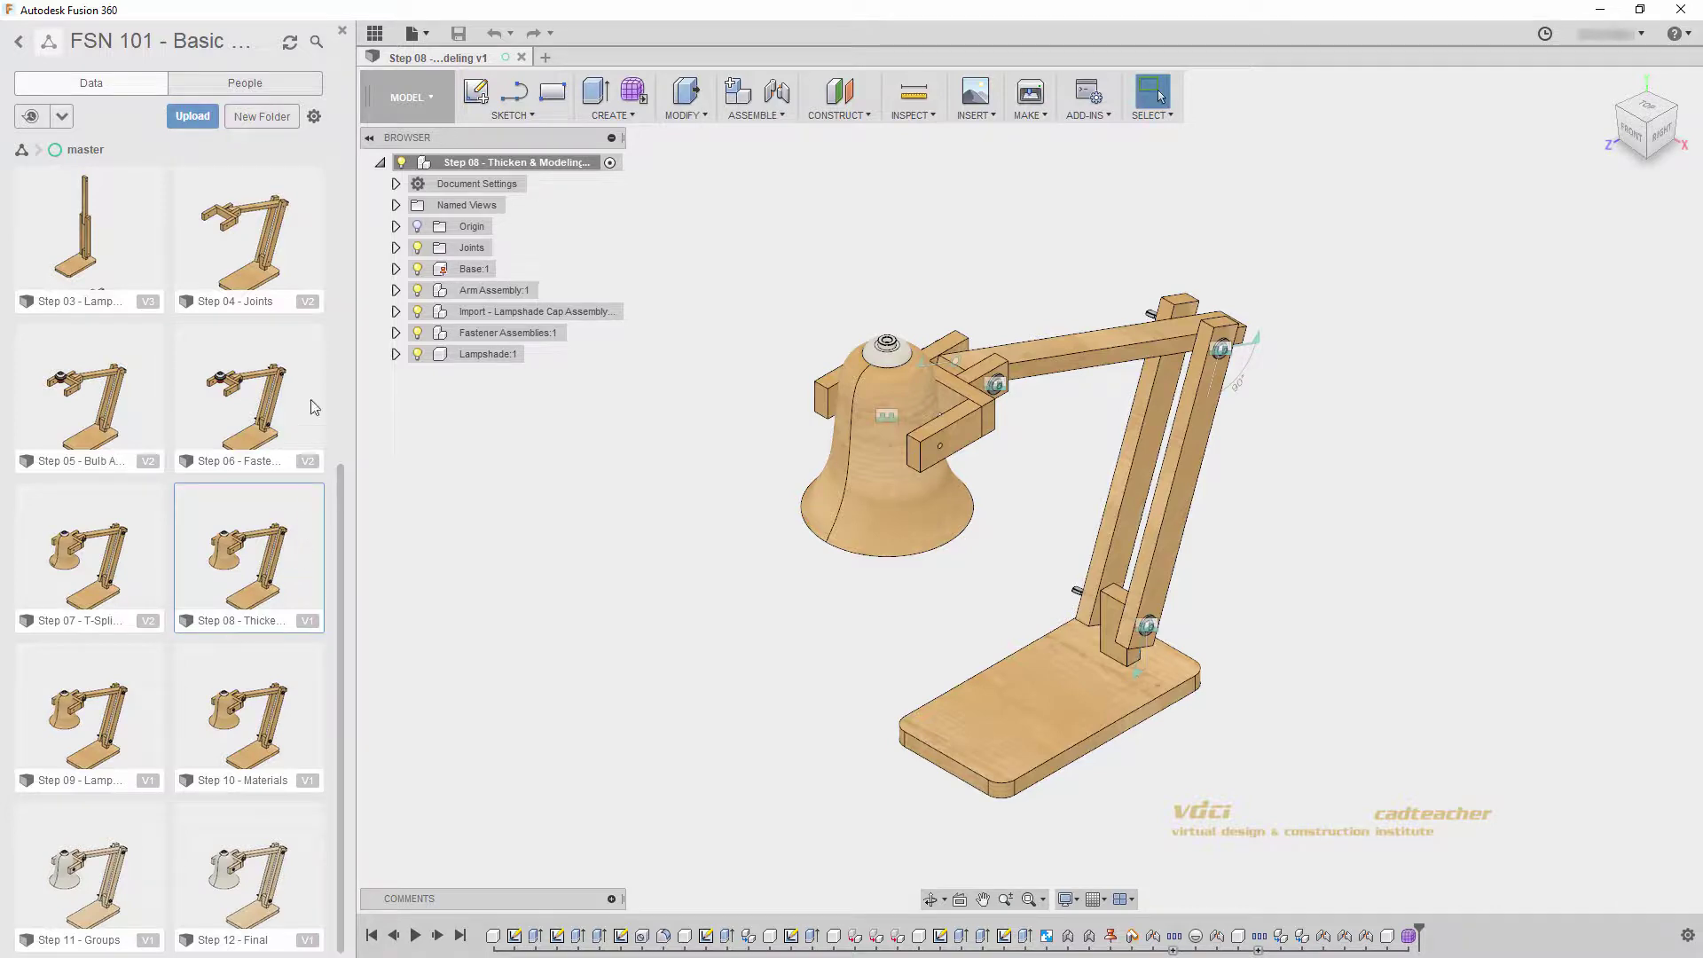
pyautogui.click(375, 33)
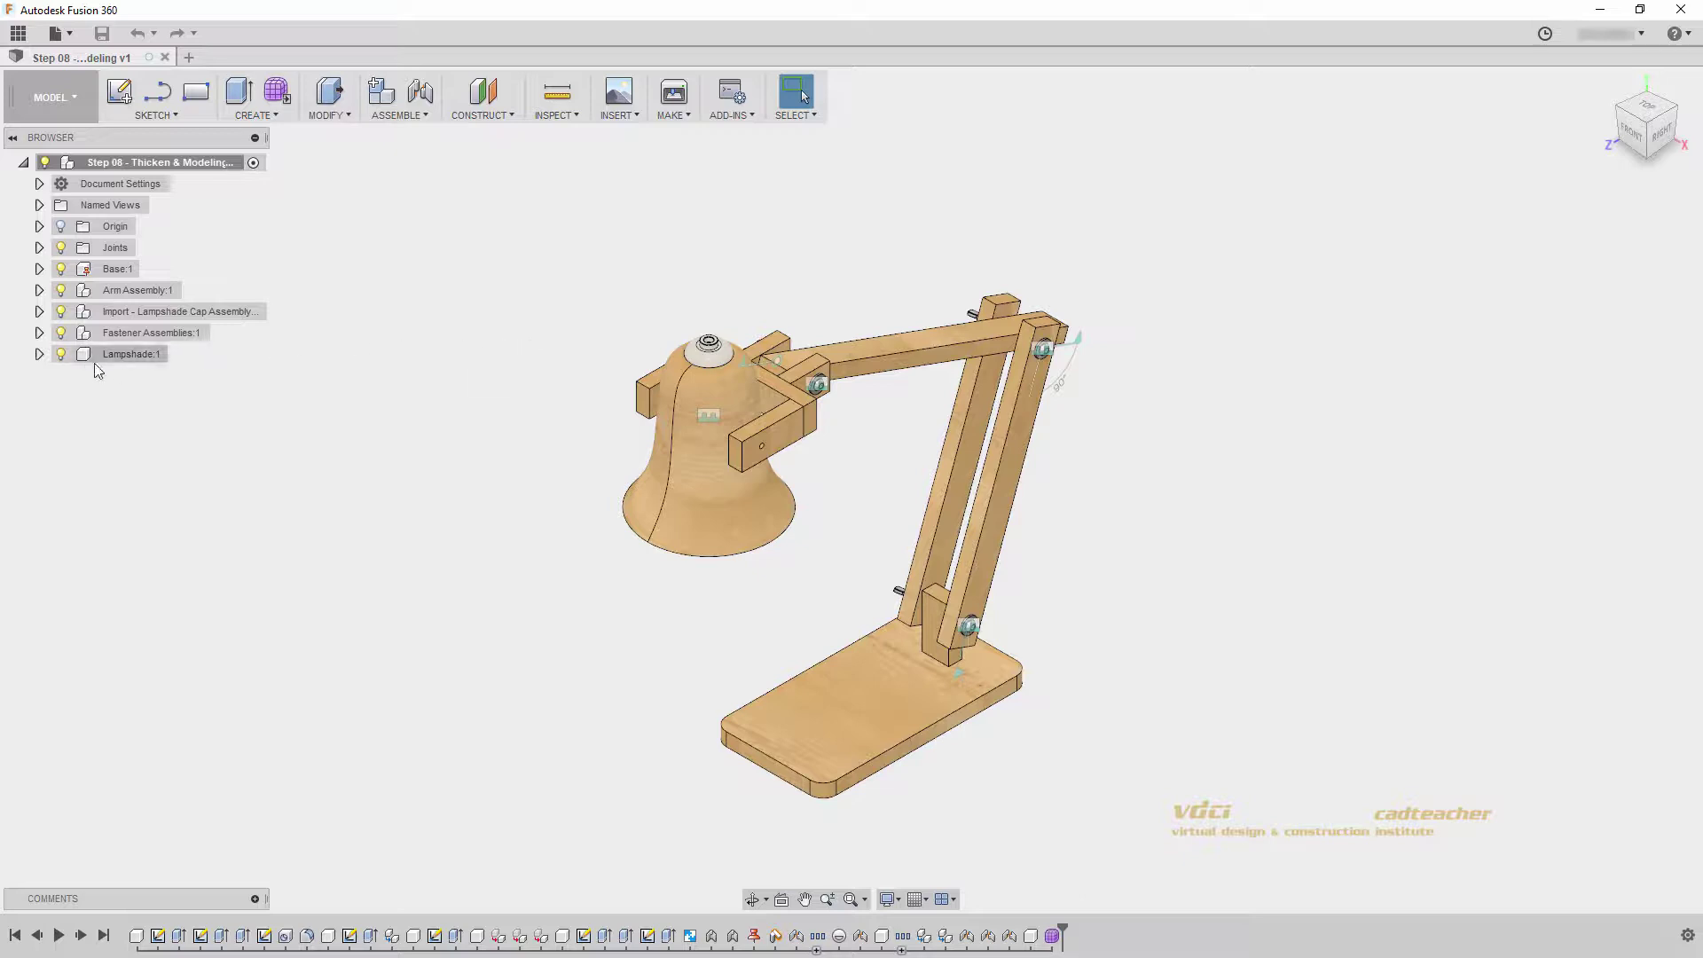
# - Activate the Lampshade:1 component and start the Thicken command
pyautogui.click(39, 353)
pyautogui.click(55, 396)
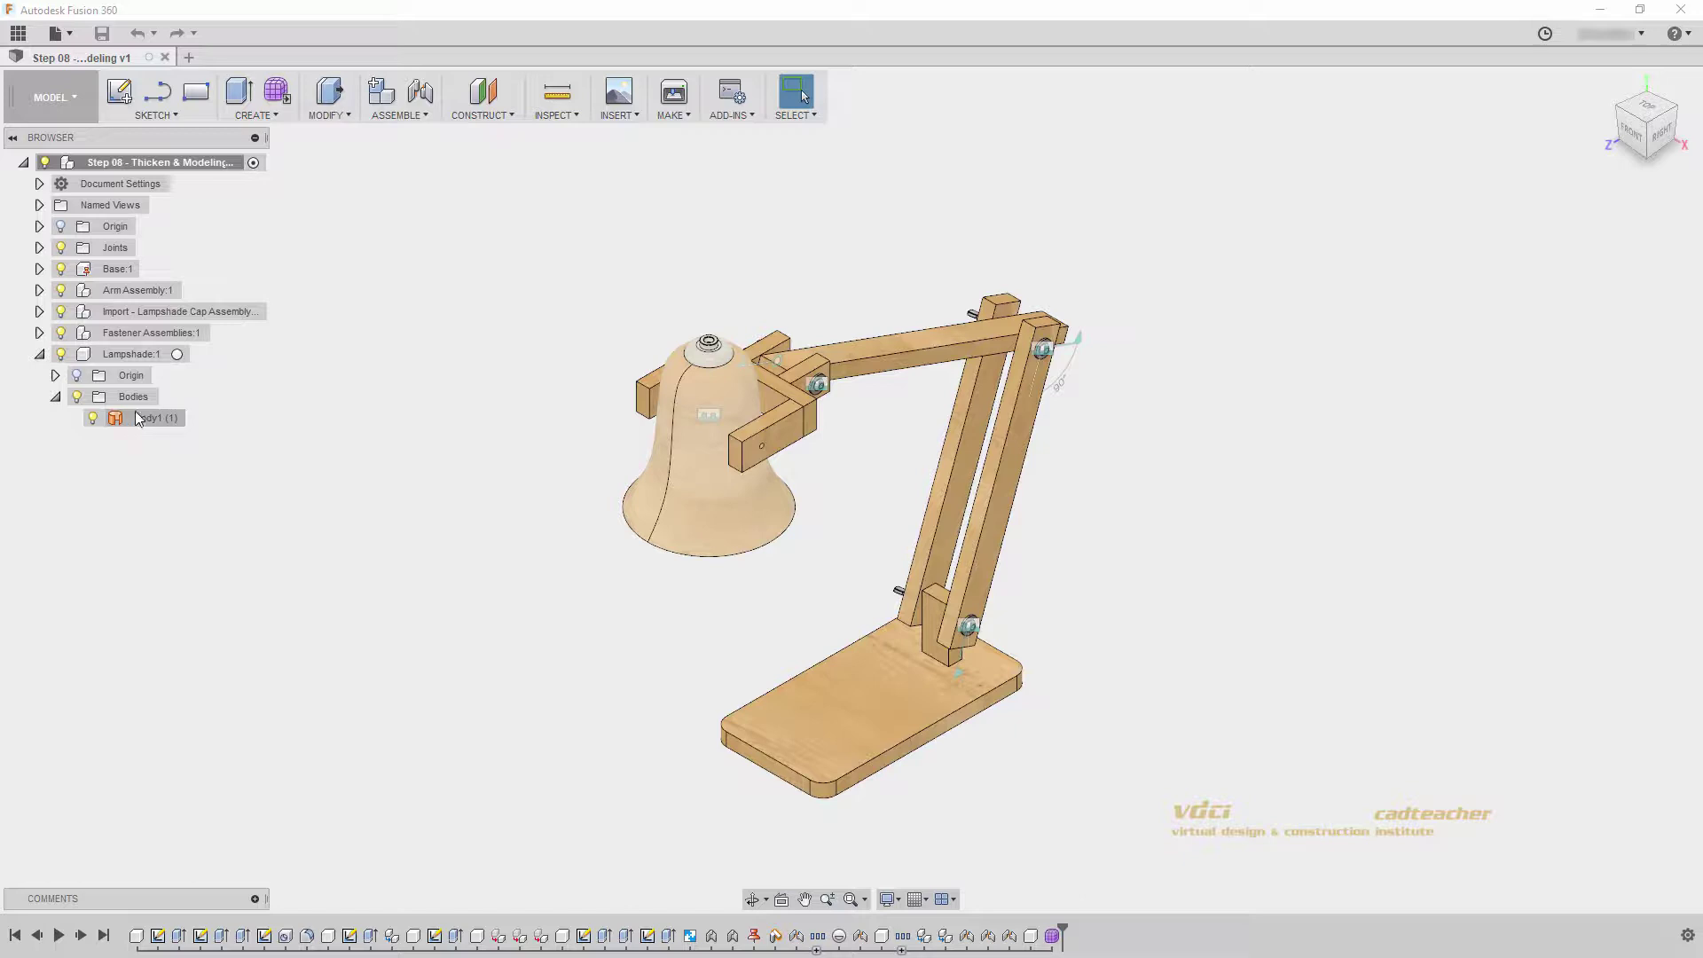
pyautogui.click(177, 355)
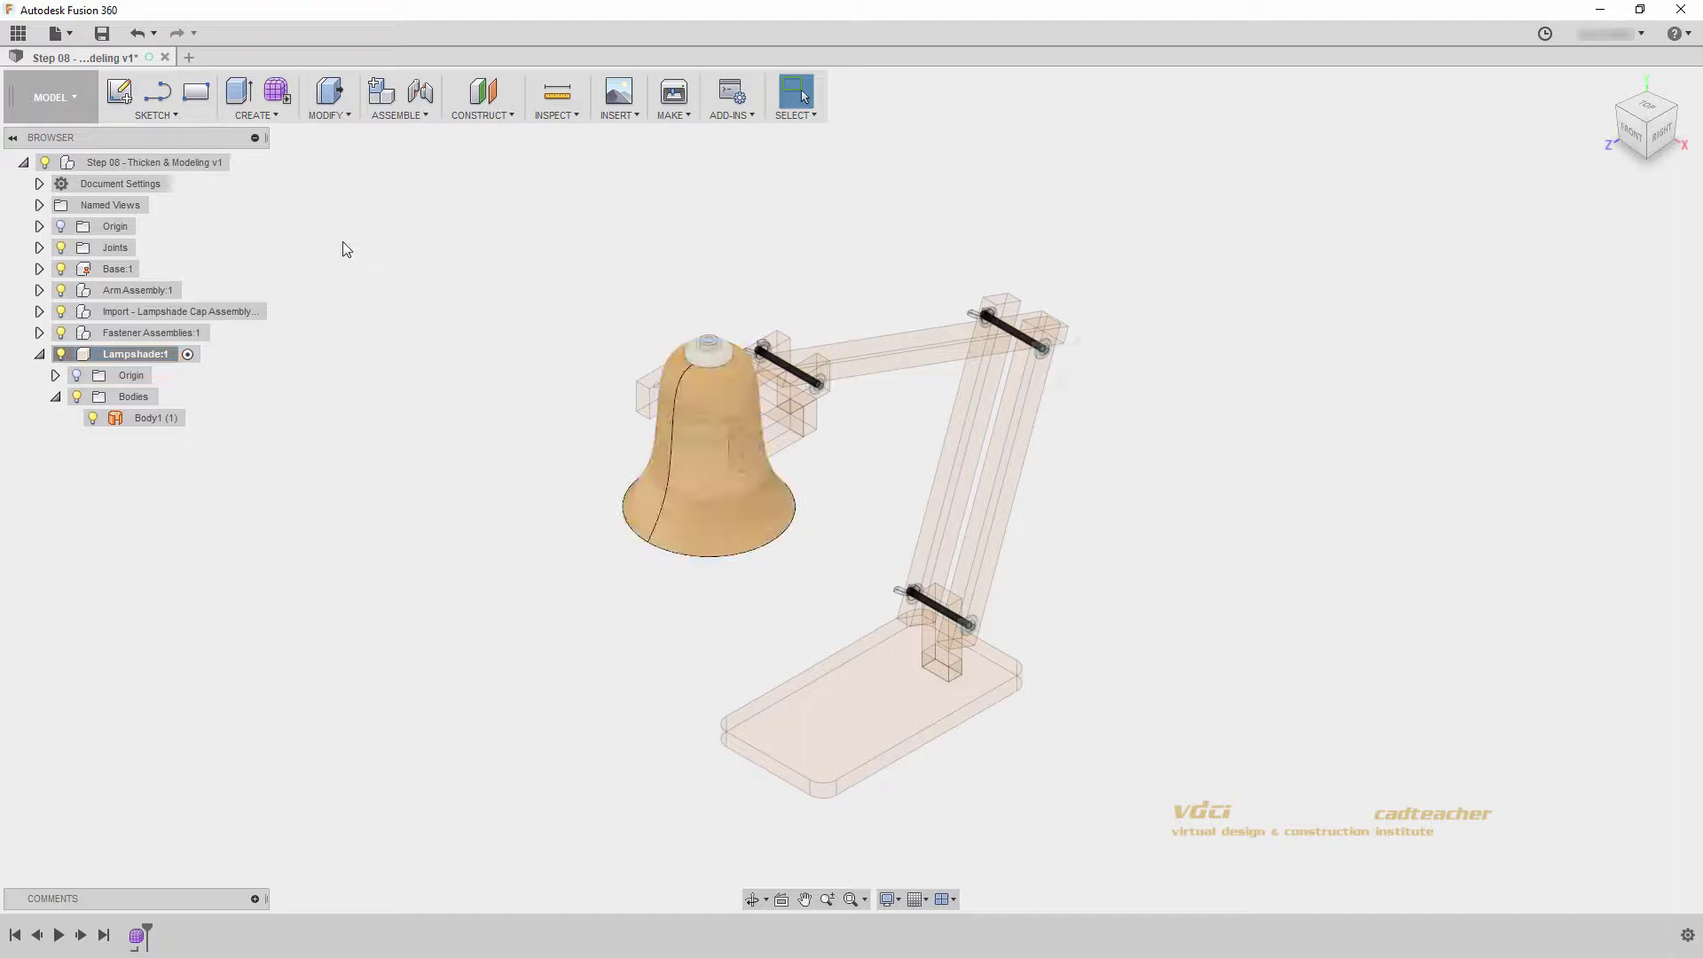
pyautogui.click(264, 118)
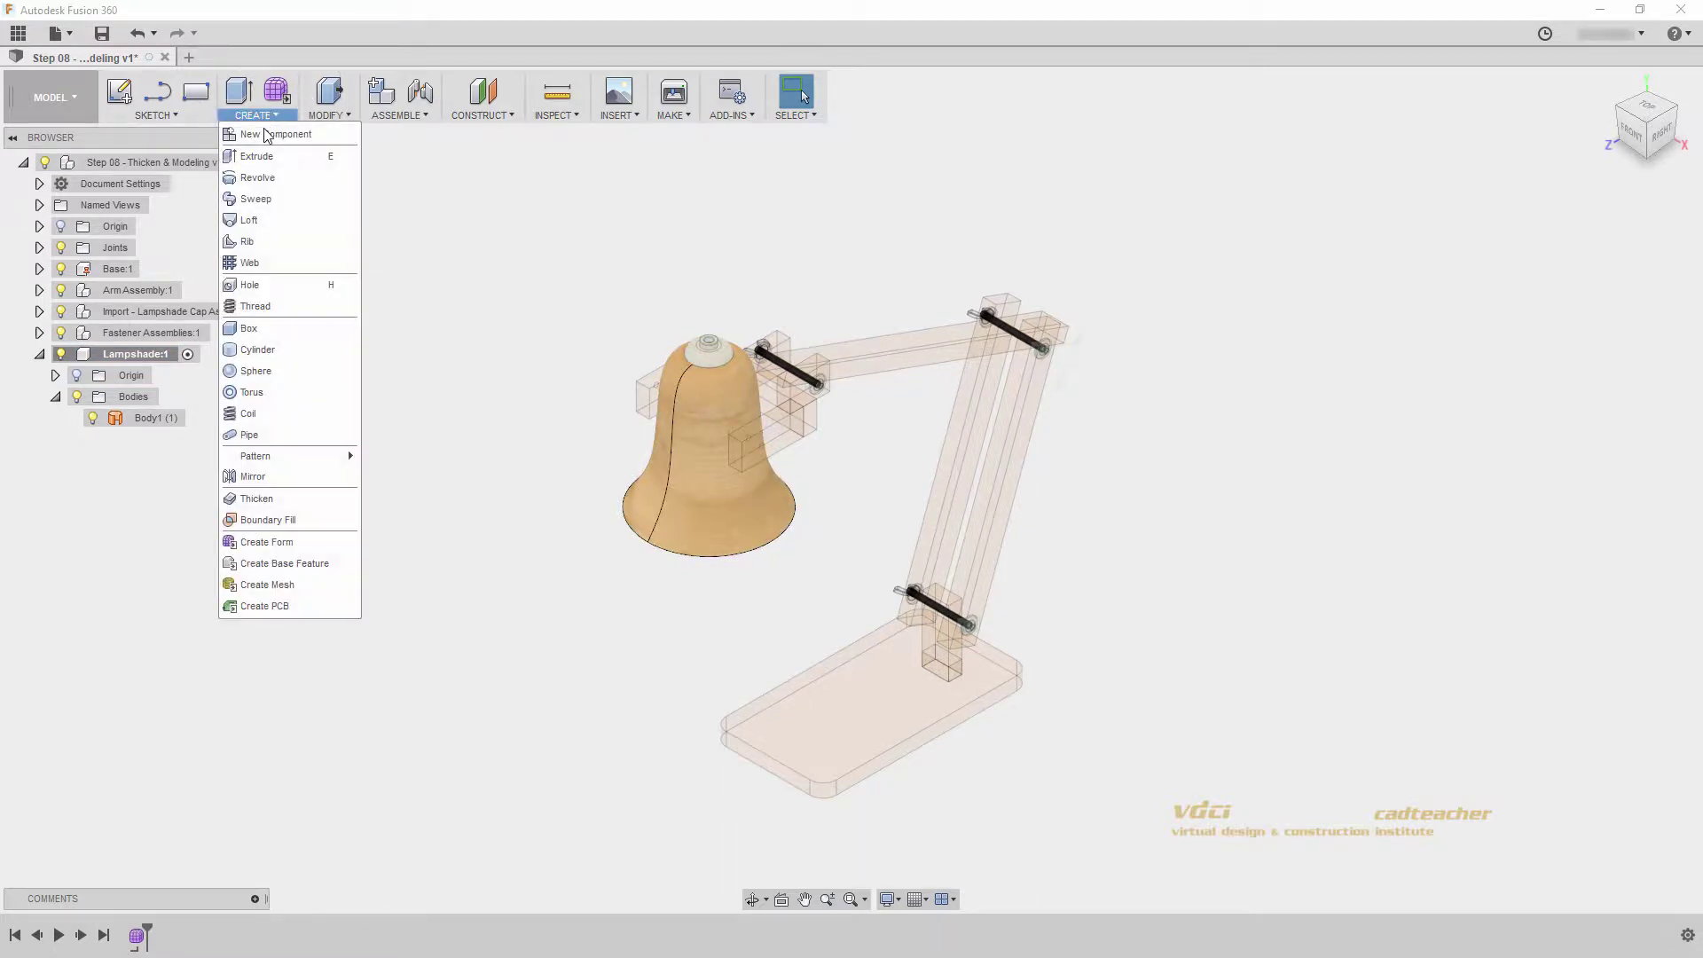
pyautogui.click(260, 502)
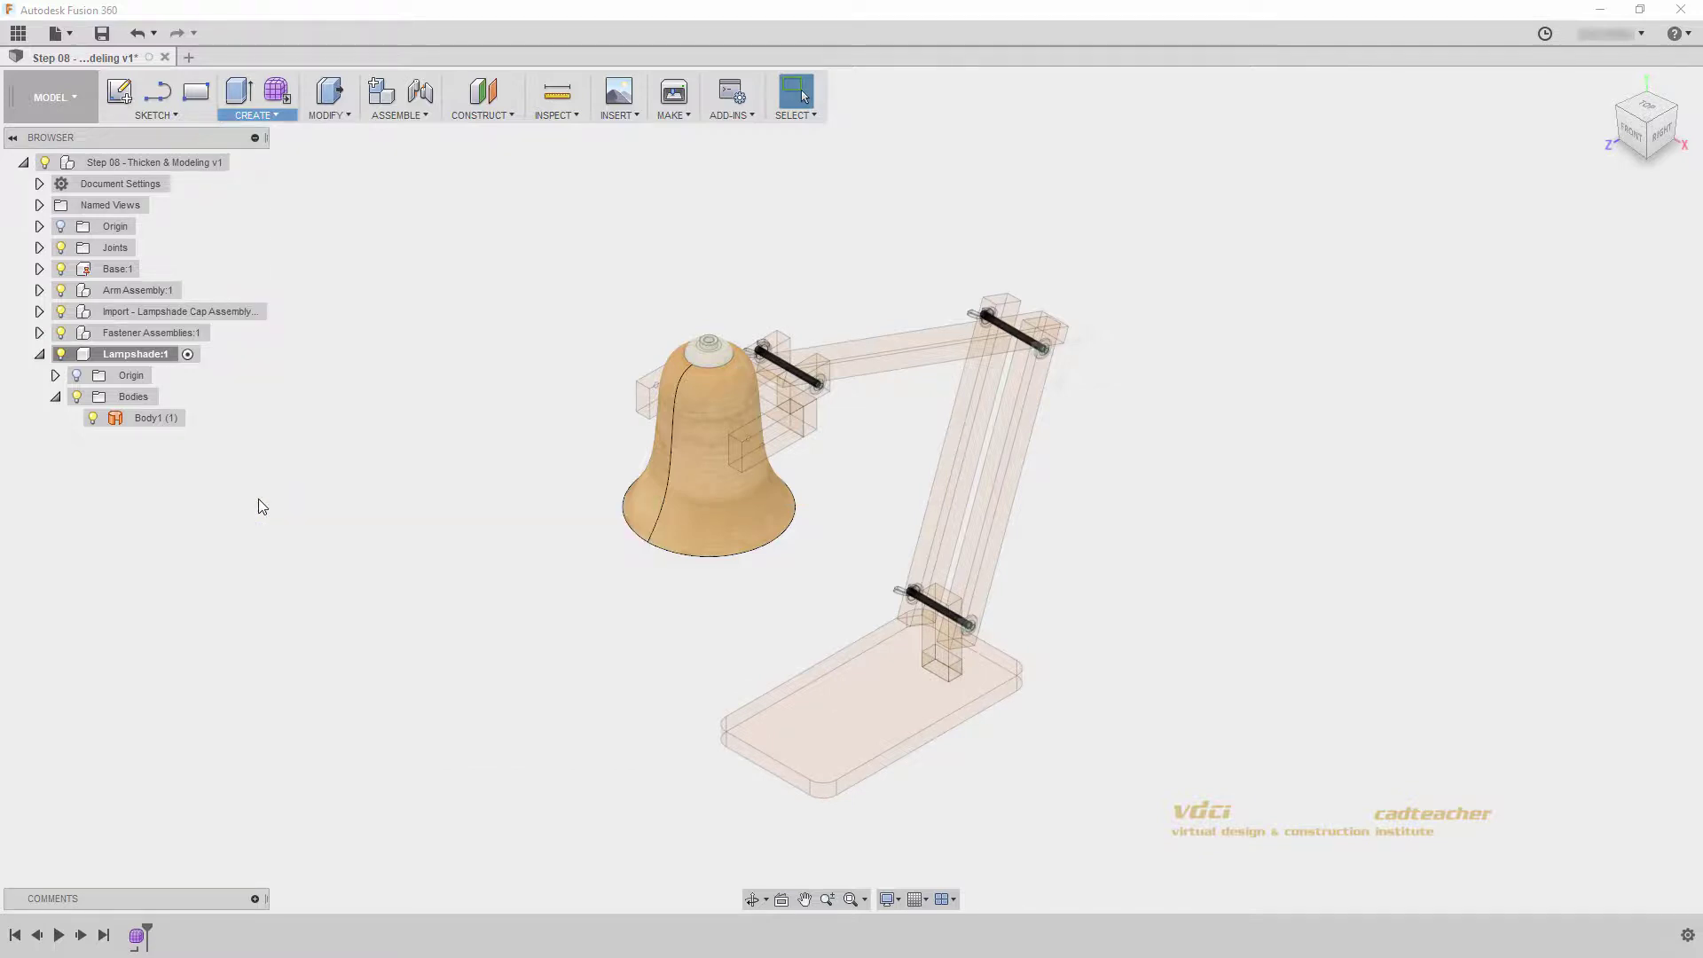
# - Thicken the bell surface by -3 mm into new solid Body2, then inspect it
pyautogui.click(646, 507)
pyautogui.scroll(5, 672, 529)
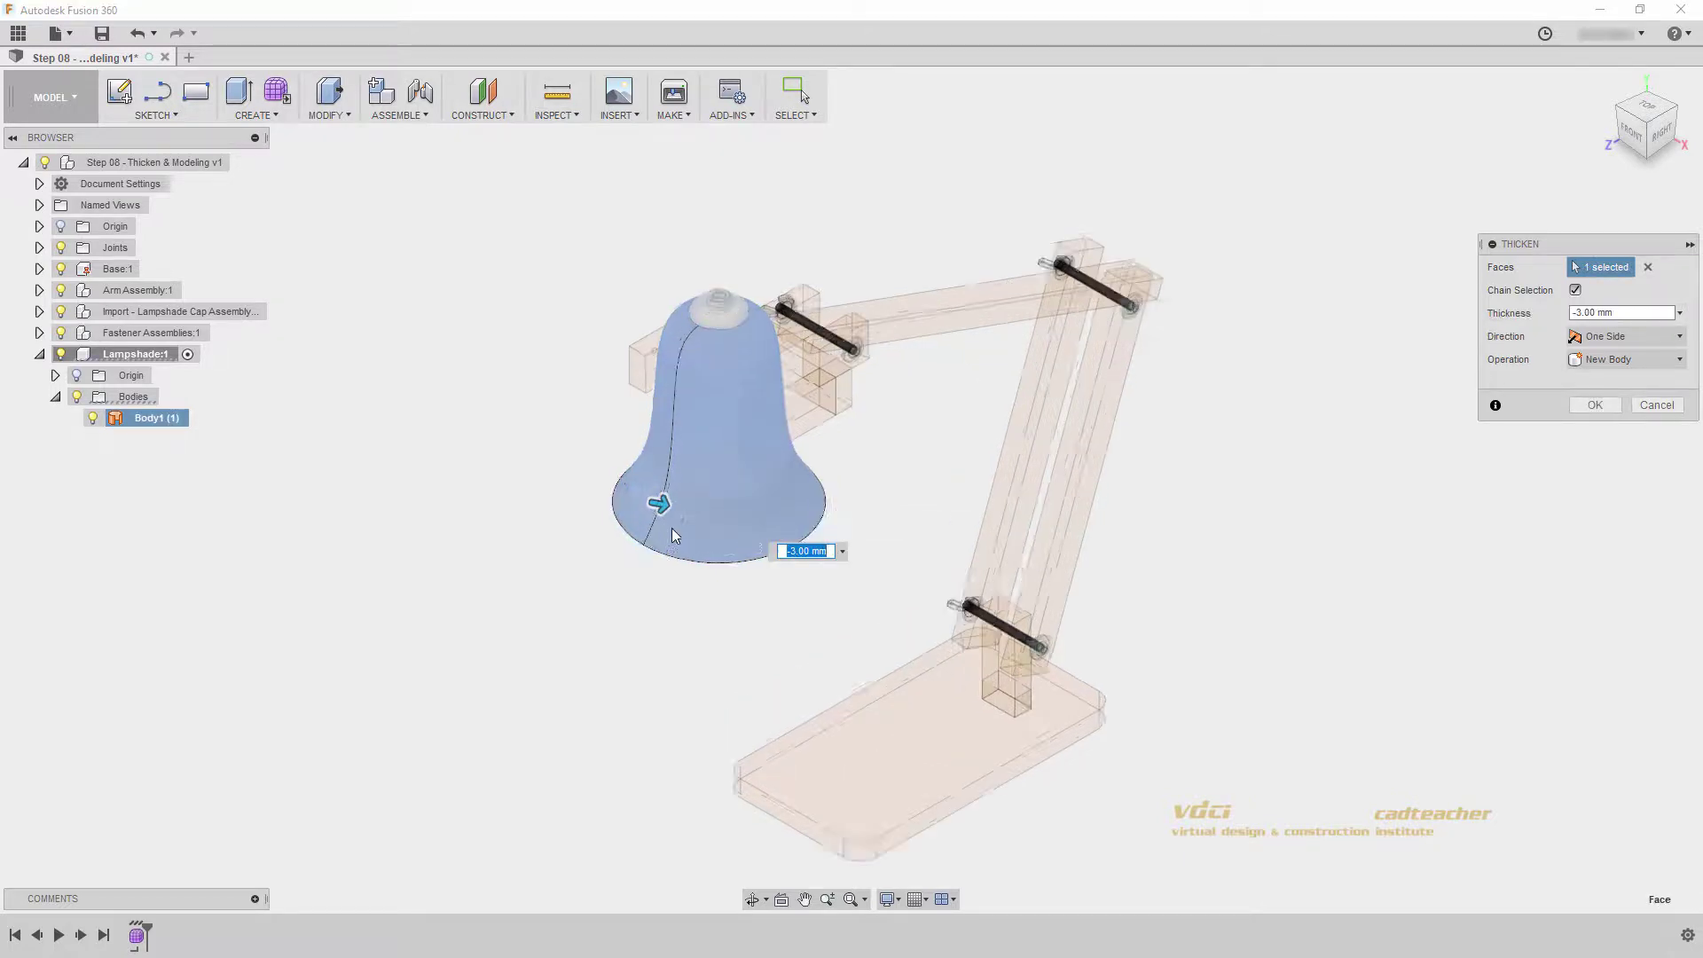
pyautogui.moveTo(627, 568)
pyautogui.mouseDown()
pyautogui.moveTo(608, 558)
pyautogui.moveTo(650, 567)
pyautogui.mouseUp()
pyautogui.keyDown('shift'); pyautogui.moveTo(650, 567); pyautogui.dragTo(682, 520, button='middle'); pyautogui.keyUp('shift')
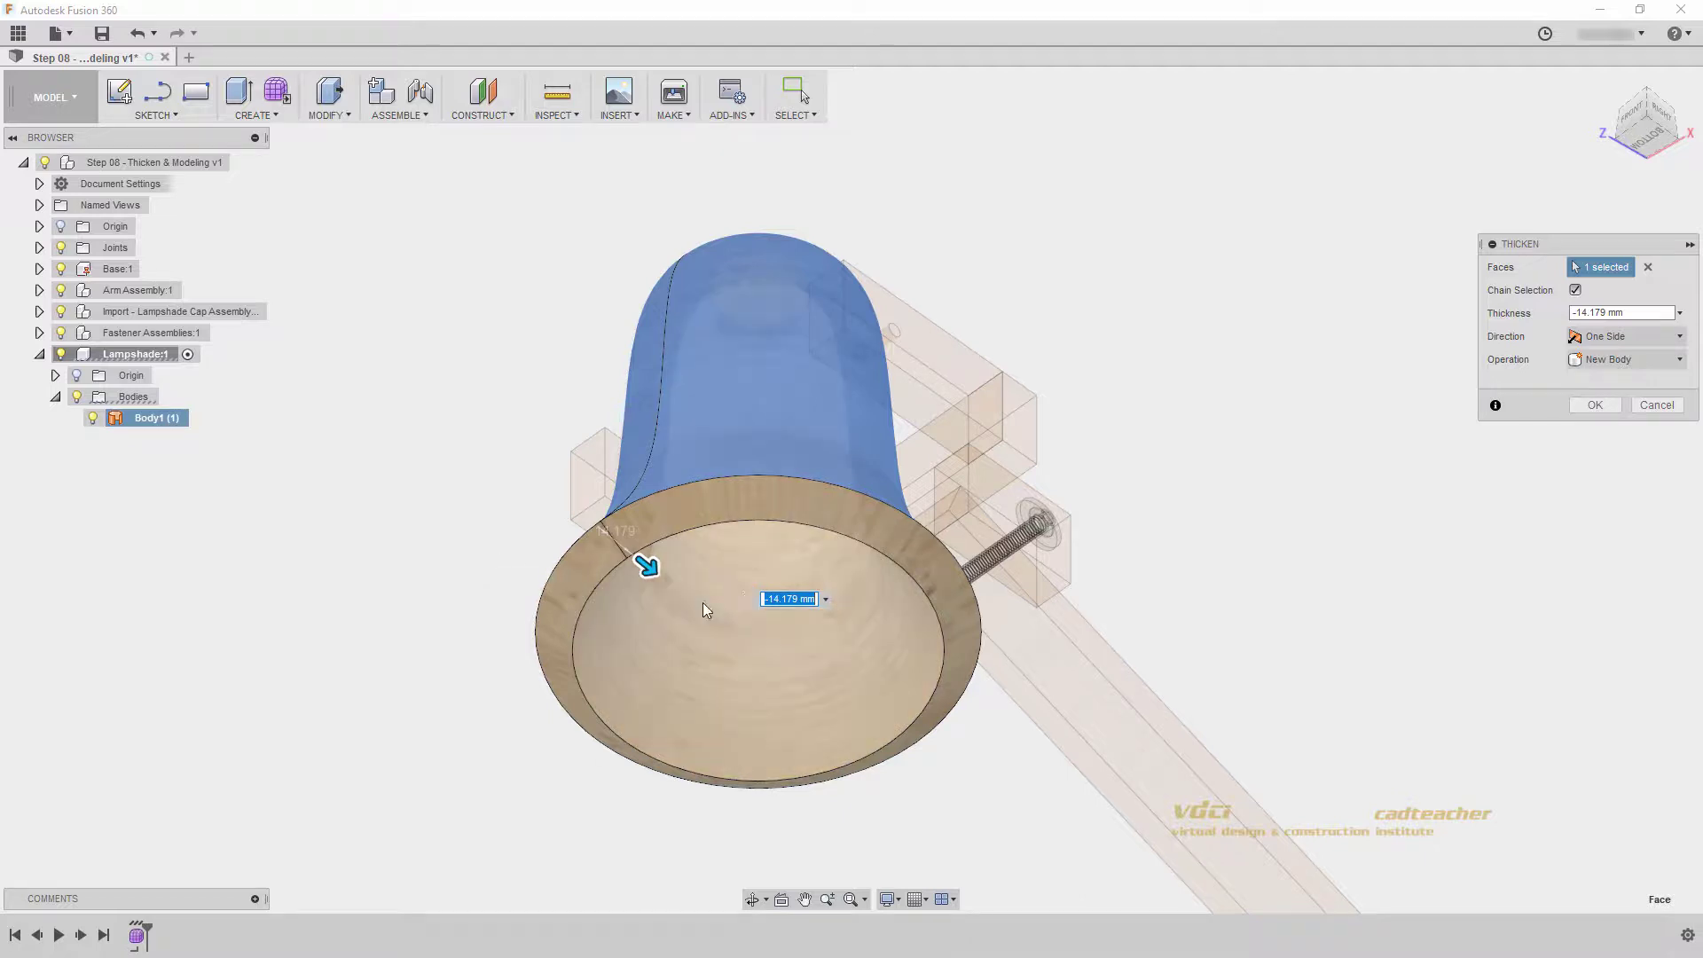
pyautogui.write('-3')
pyautogui.press('Return')
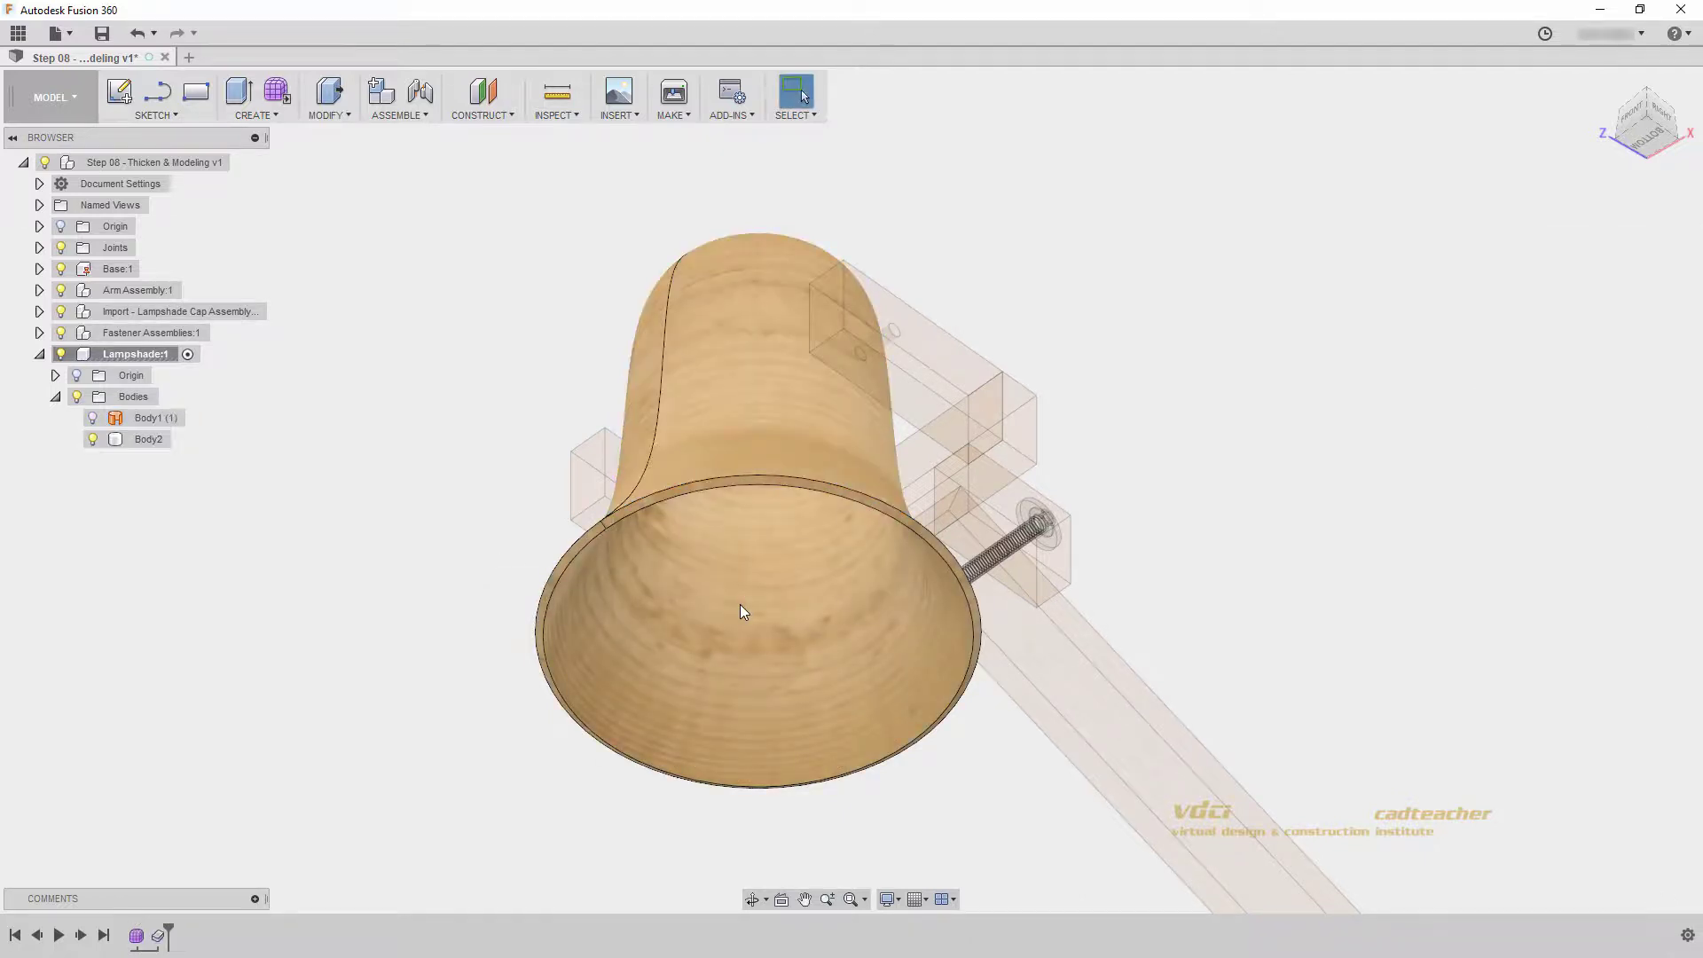
pyautogui.click(740, 612)
pyautogui.keyDown('shift'); pyautogui.moveTo(726, 608); pyautogui.dragTo(716, 720, button='middle'); pyautogui.keyUp('shift')
pyautogui.click(468, 653)
pyautogui.moveTo(467, 654); pyautogui.dragTo(460, 487, button='middle')
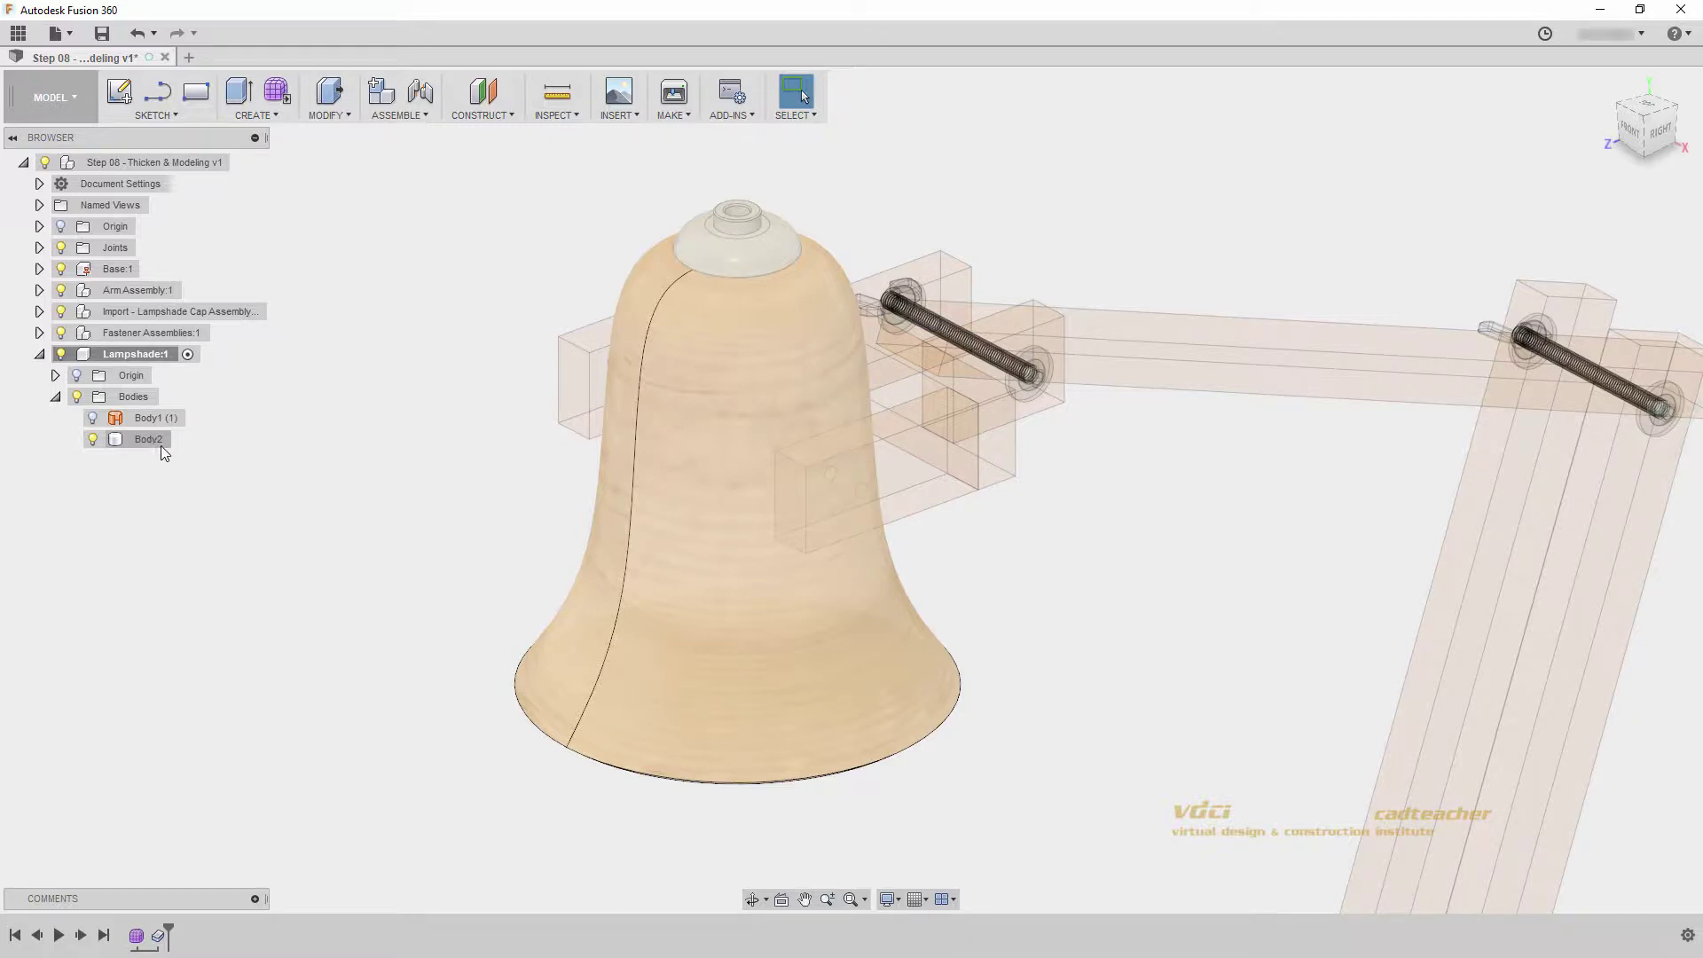
# - Sketch on the arm connector block's side face with Slice turned on
pyautogui.click(1605, 84)
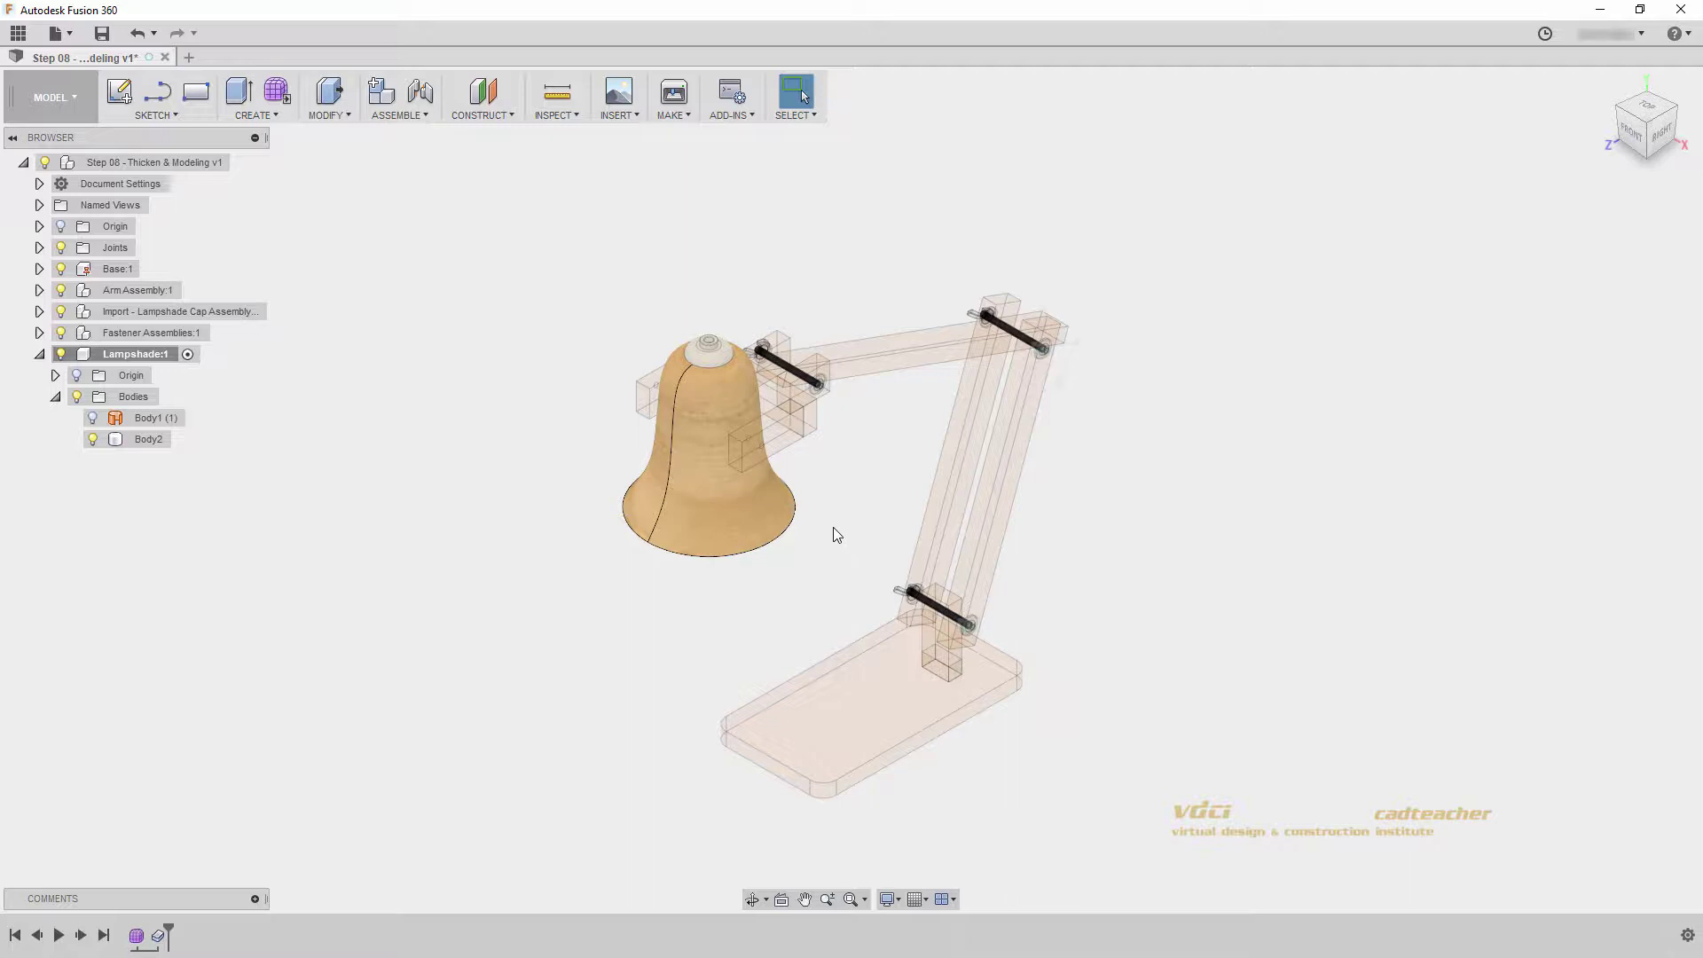
pyautogui.click(121, 94)
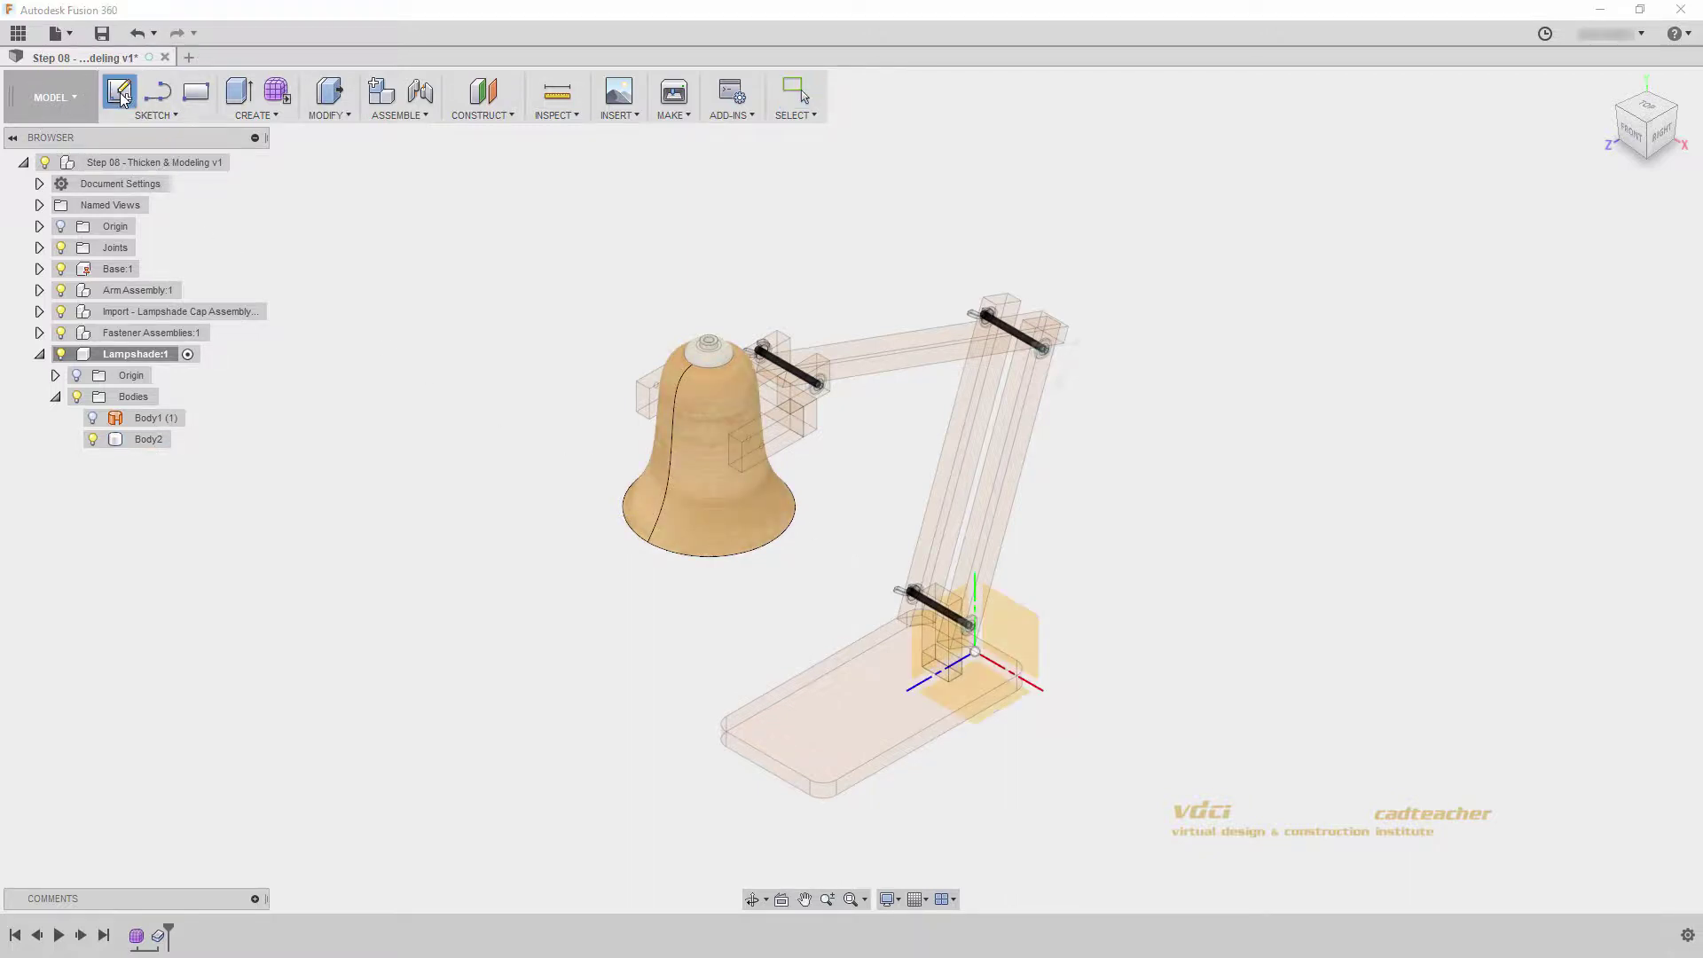
pyautogui.scroll(3, 467, 422)
pyautogui.scroll(3, 479, 406)
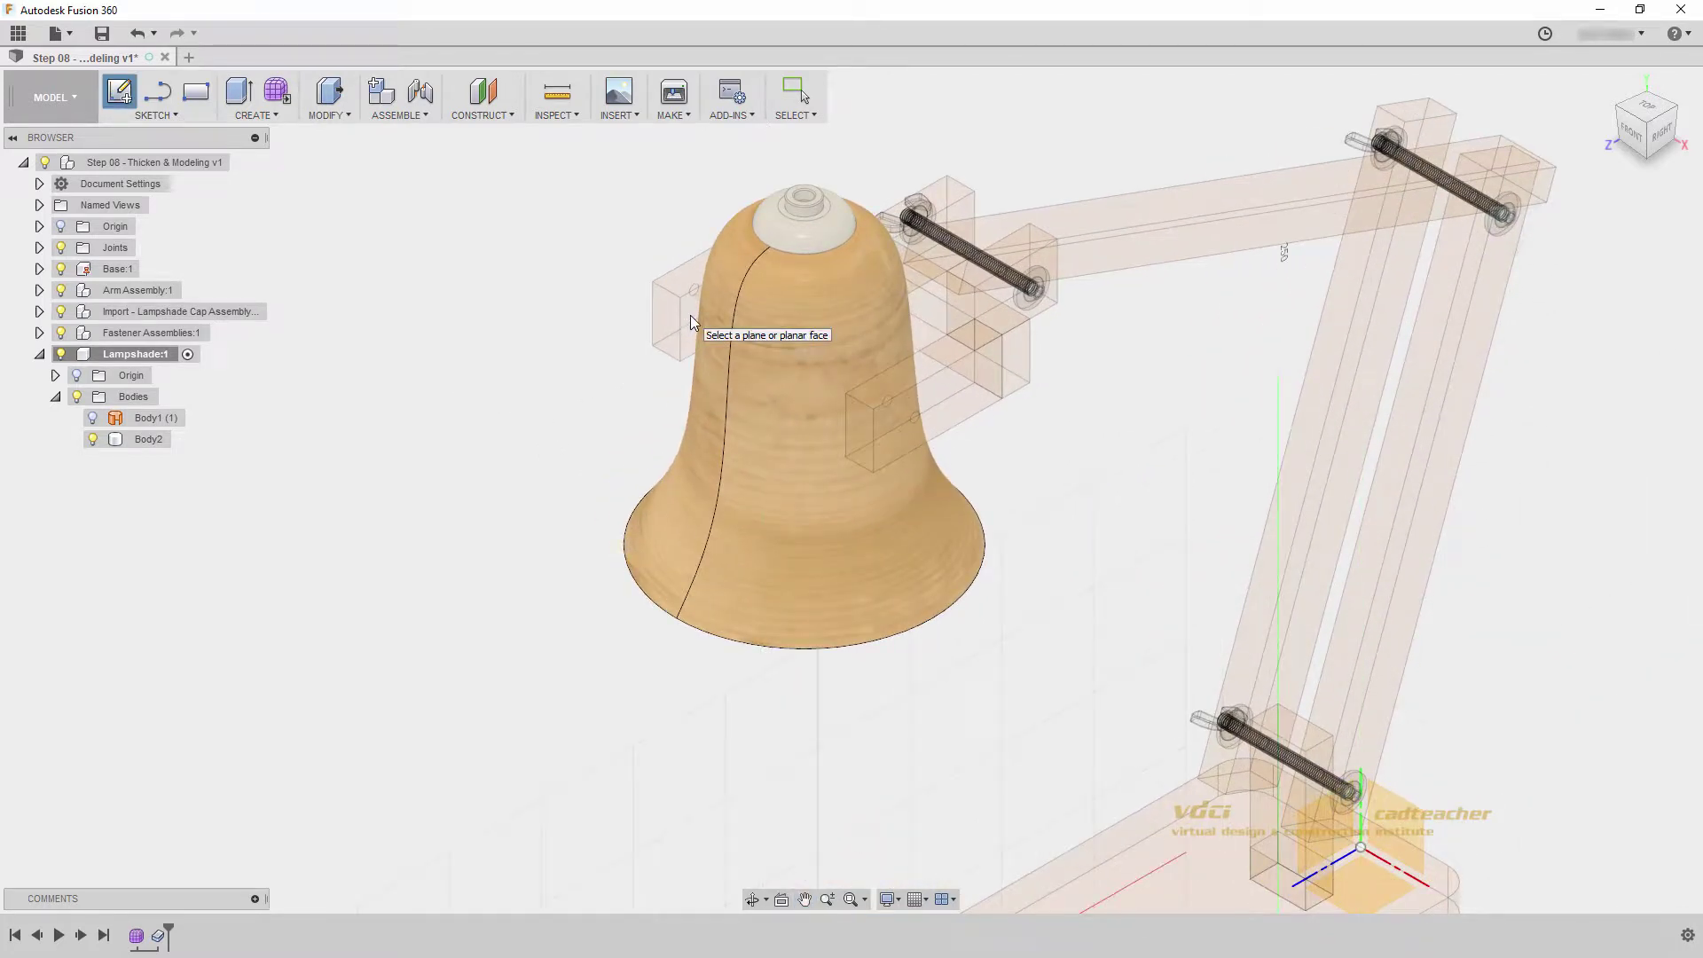
pyautogui.click(691, 318)
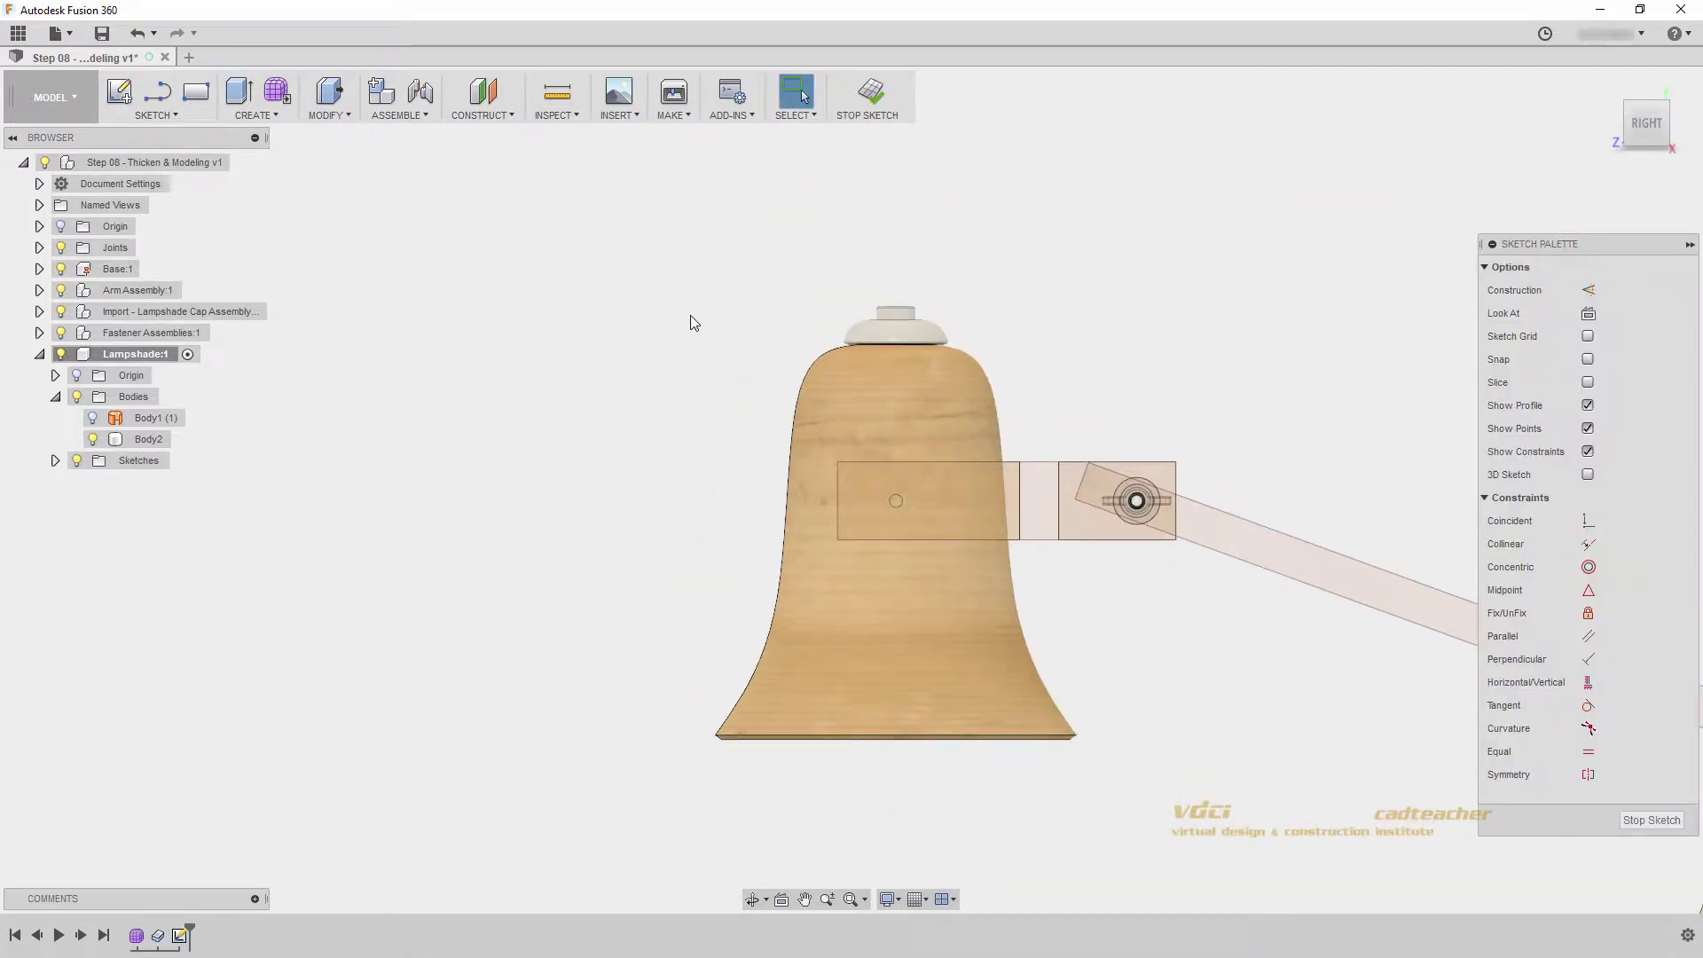
pyautogui.scroll(2, 905, 457)
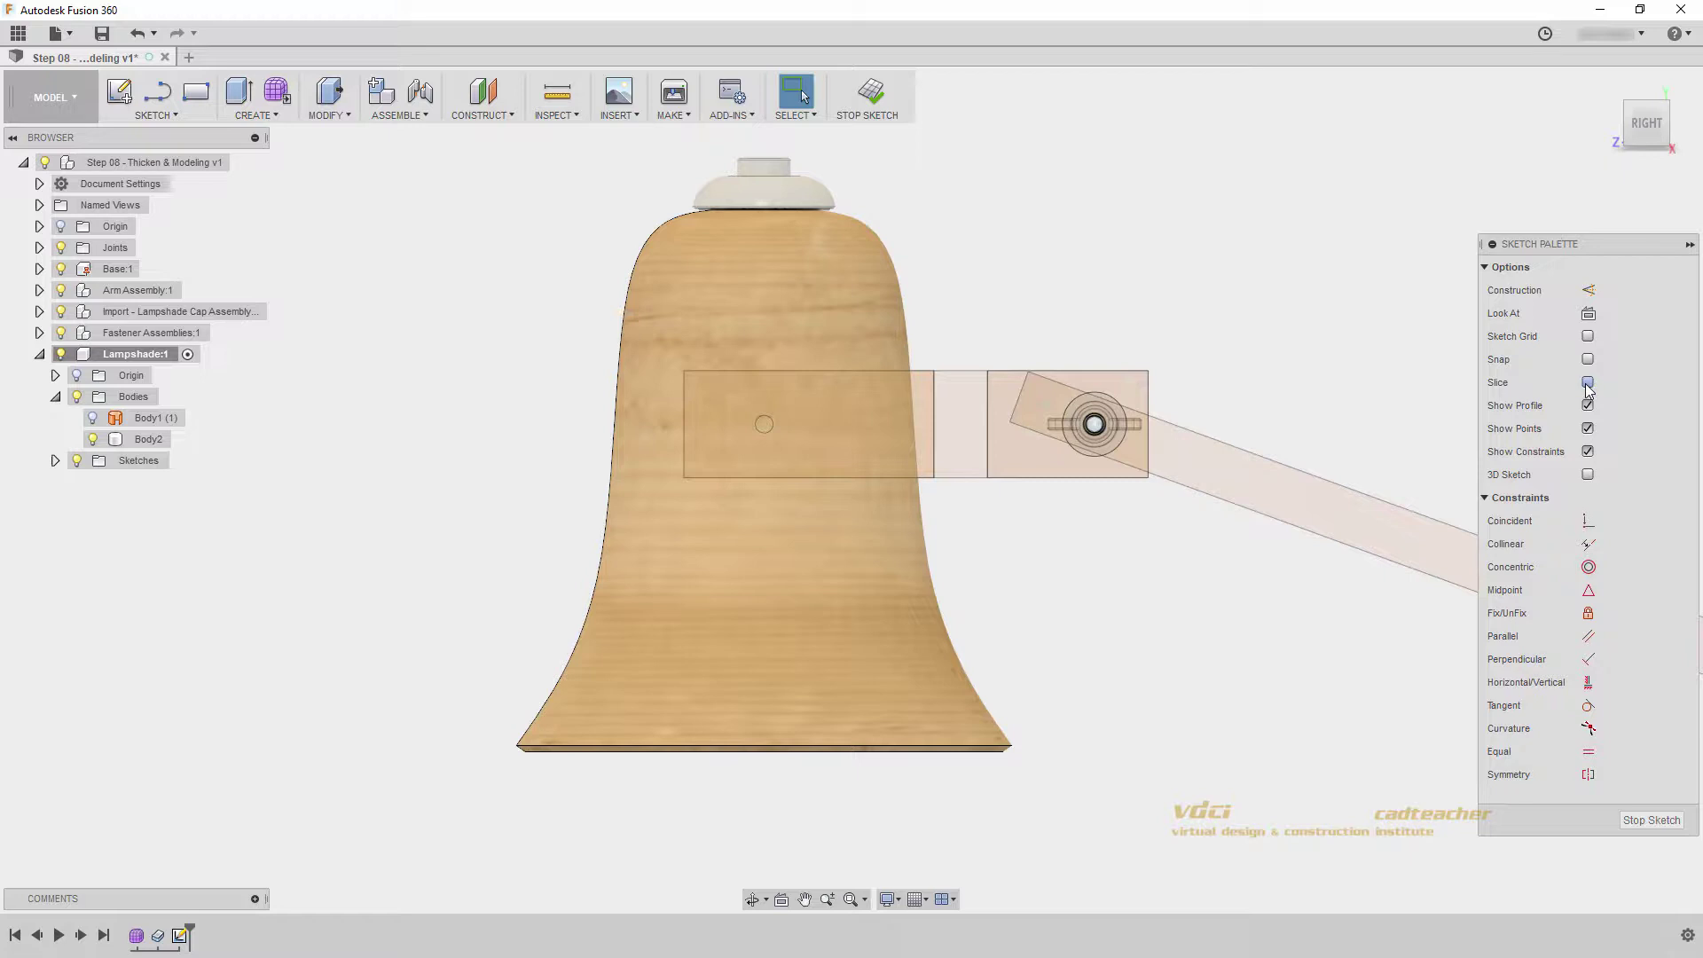
pyautogui.click(1587, 383)
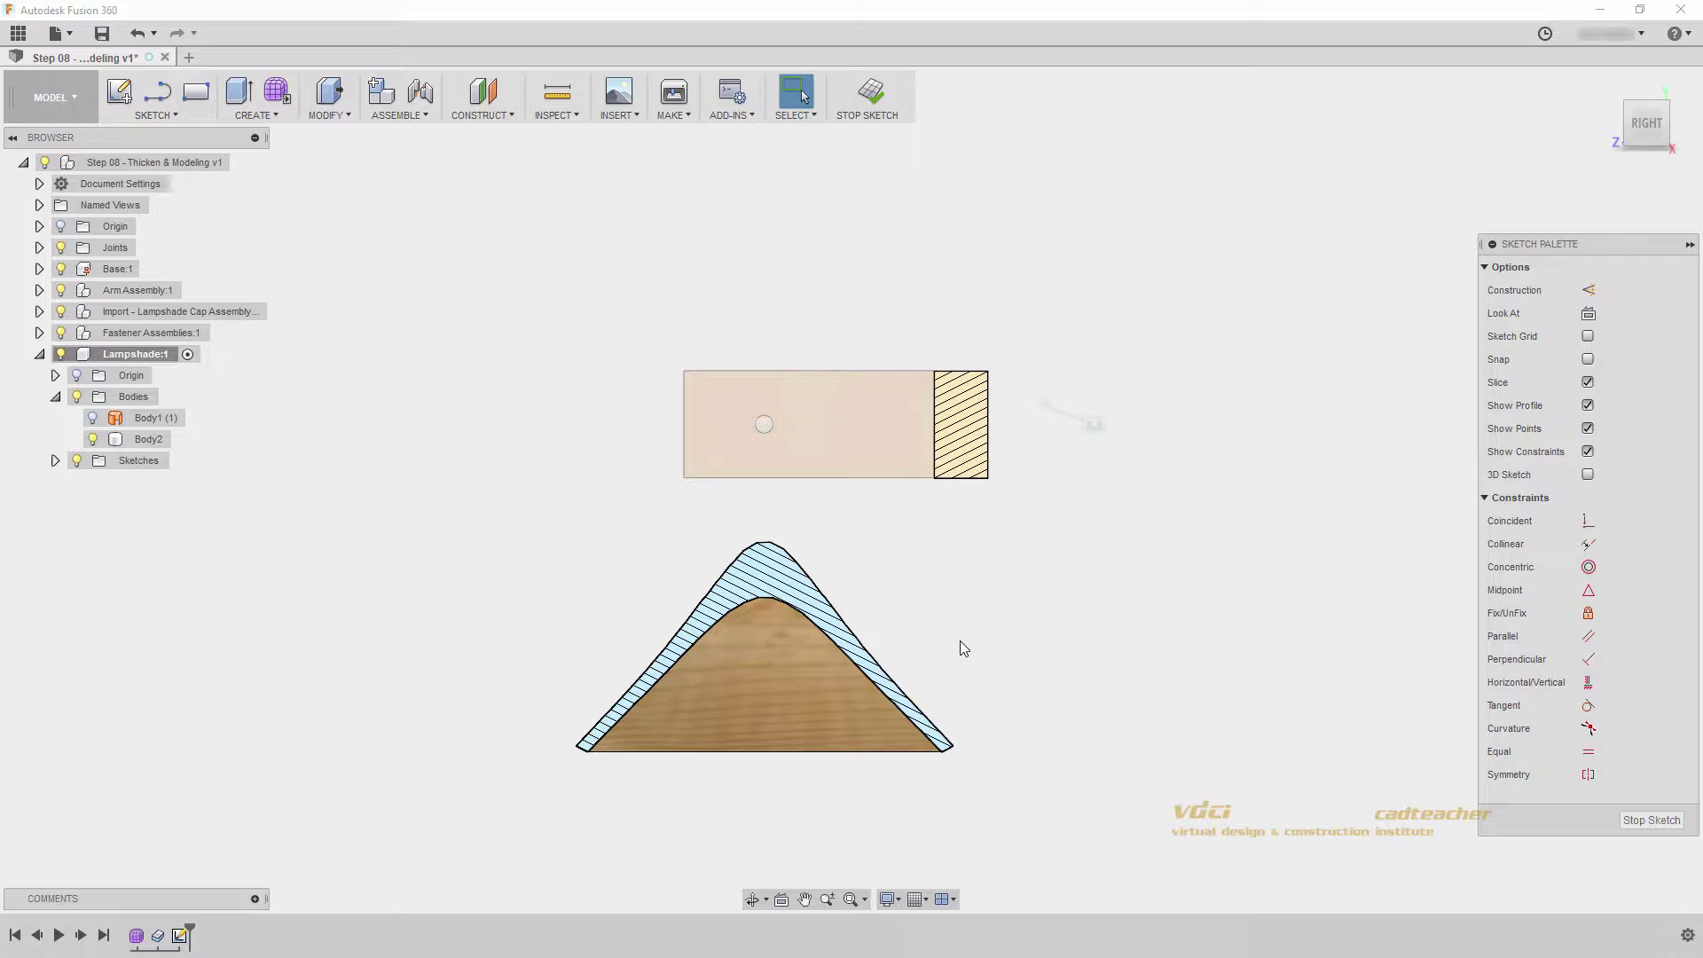
# - Project the small hole circle and the block's rectangle outline into the sketch
pyautogui.press('p')
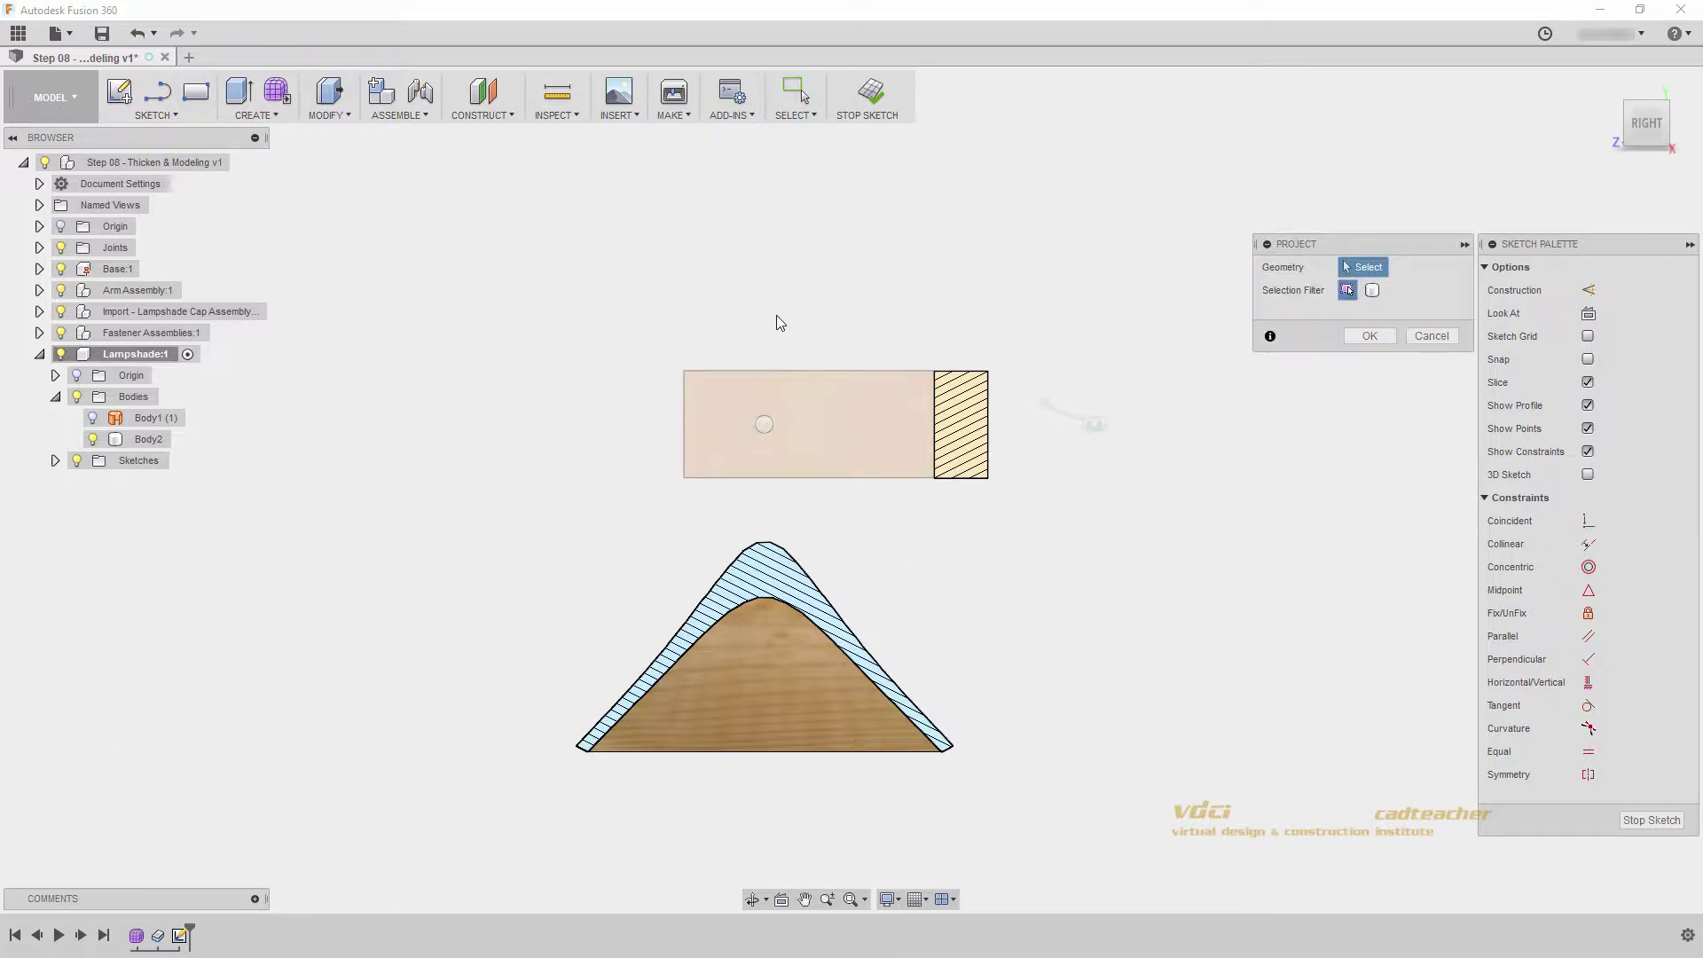
pyautogui.scroll(5, 780, 365)
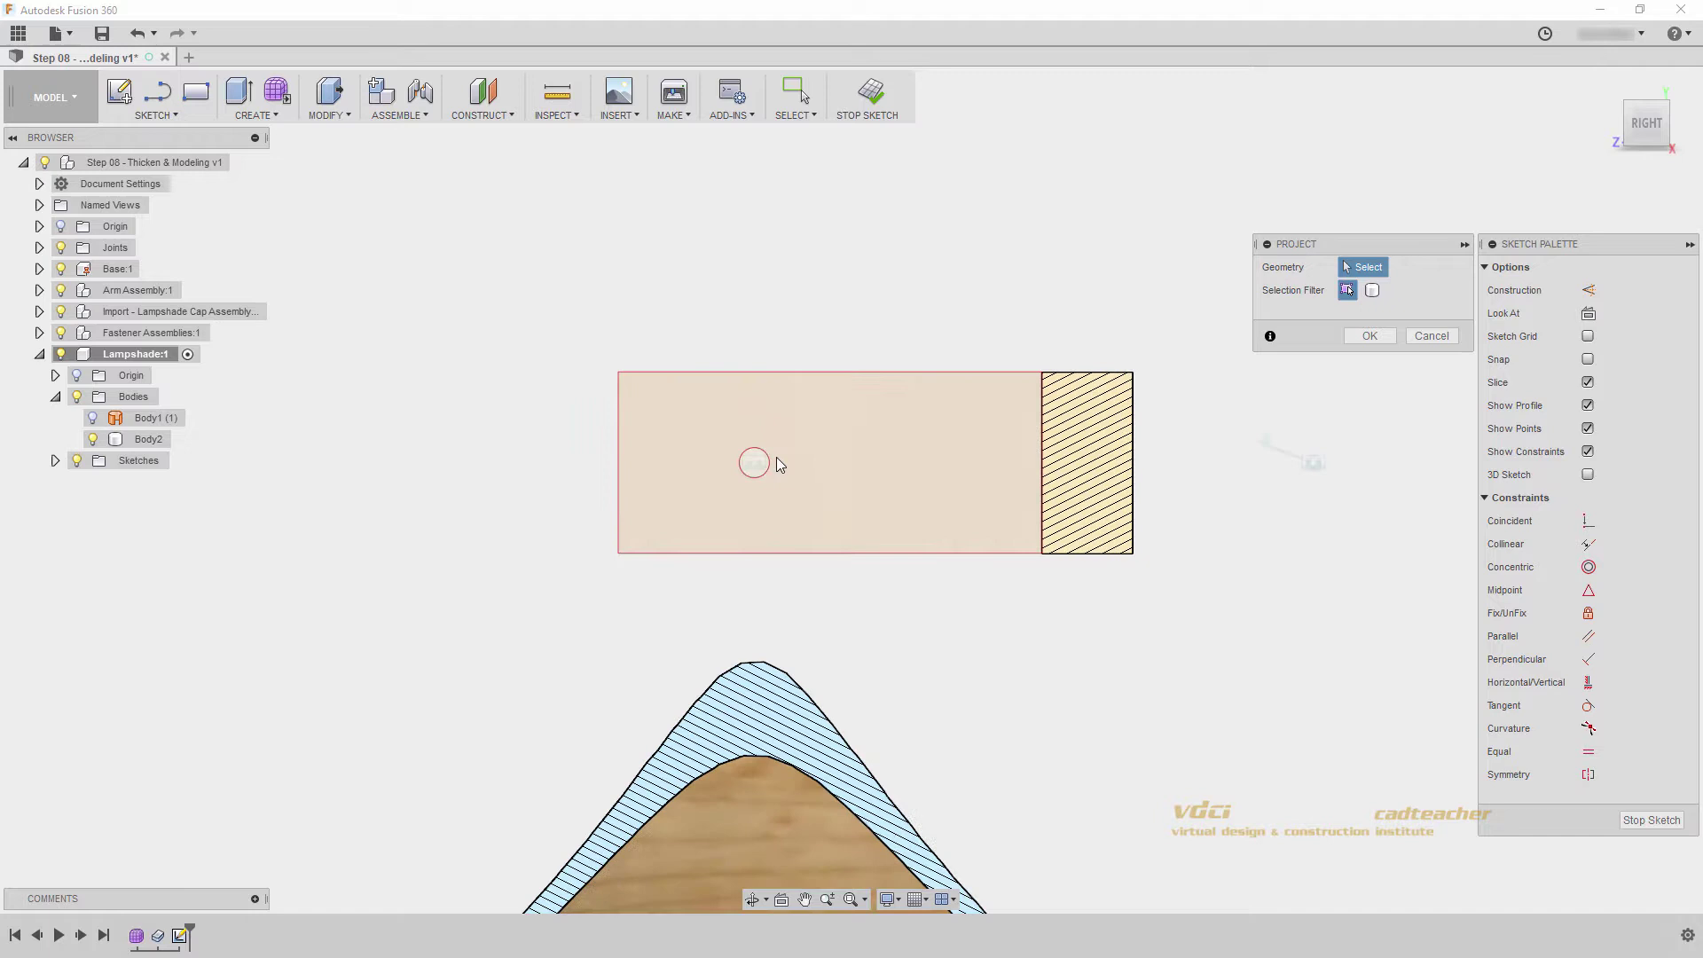
pyautogui.click(766, 476)
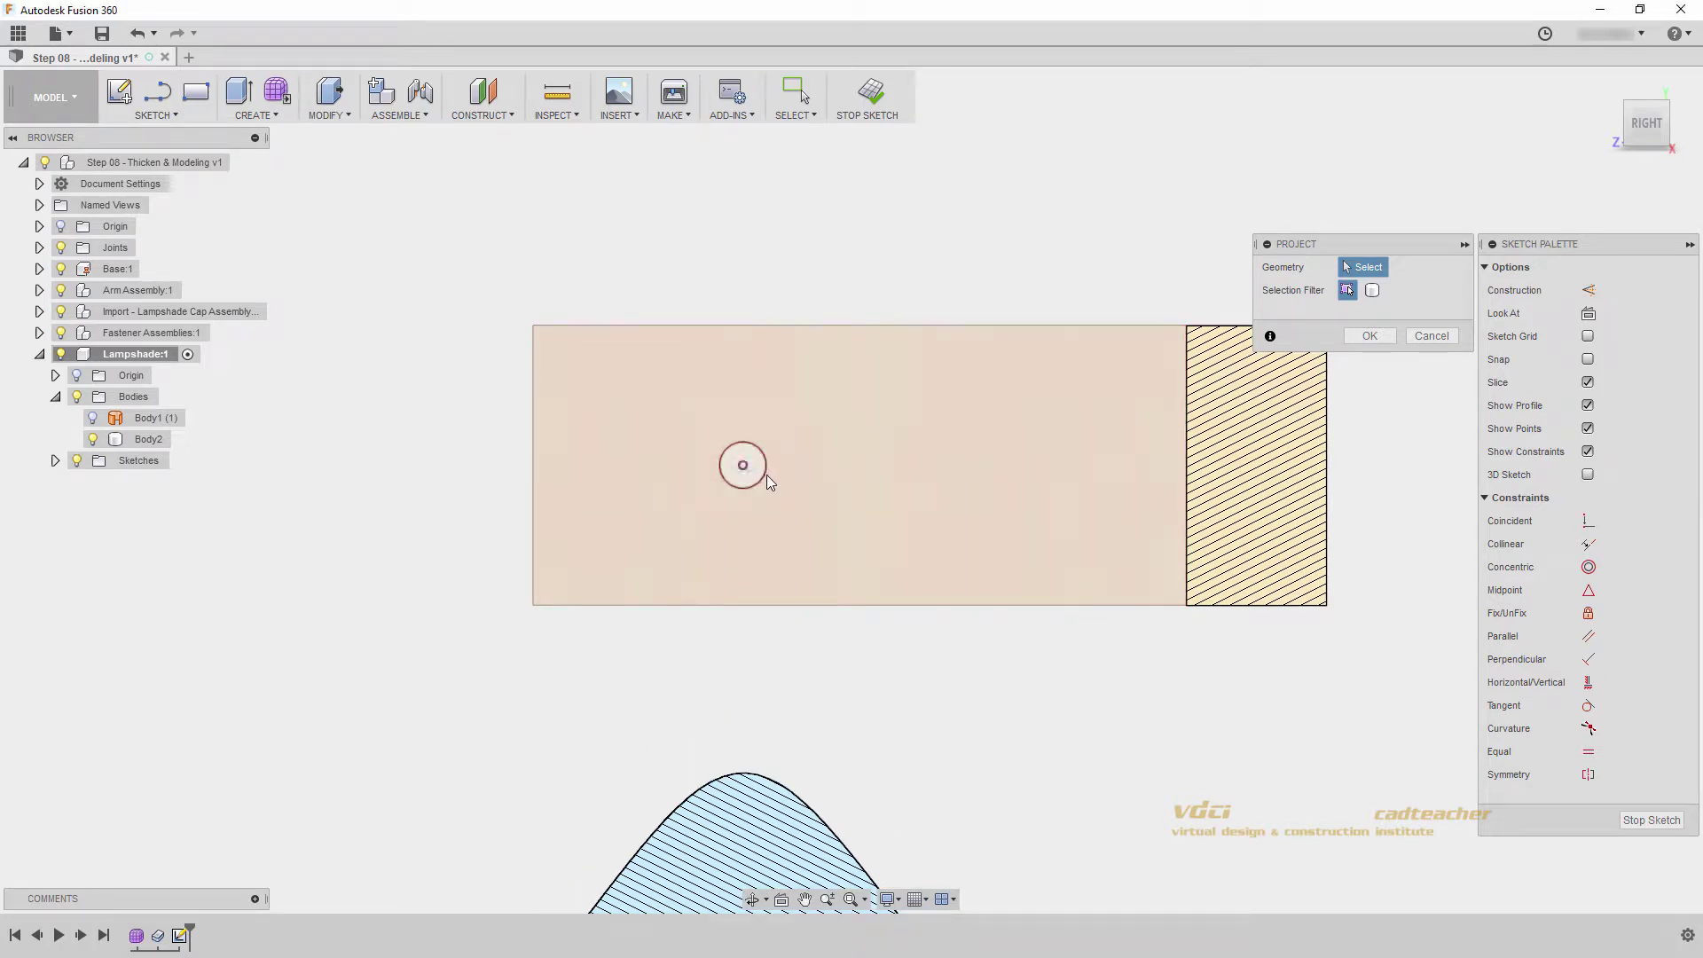
pyautogui.click(769, 472)
pyautogui.scroll(-2, 682, 284)
# - Draw a circle above the connector block and move it higher
pyautogui.press('c')
pyautogui.scroll(-1, 680, 270)
pyautogui.moveTo(680, 271); pyautogui.dragTo(734, 396, button='middle')
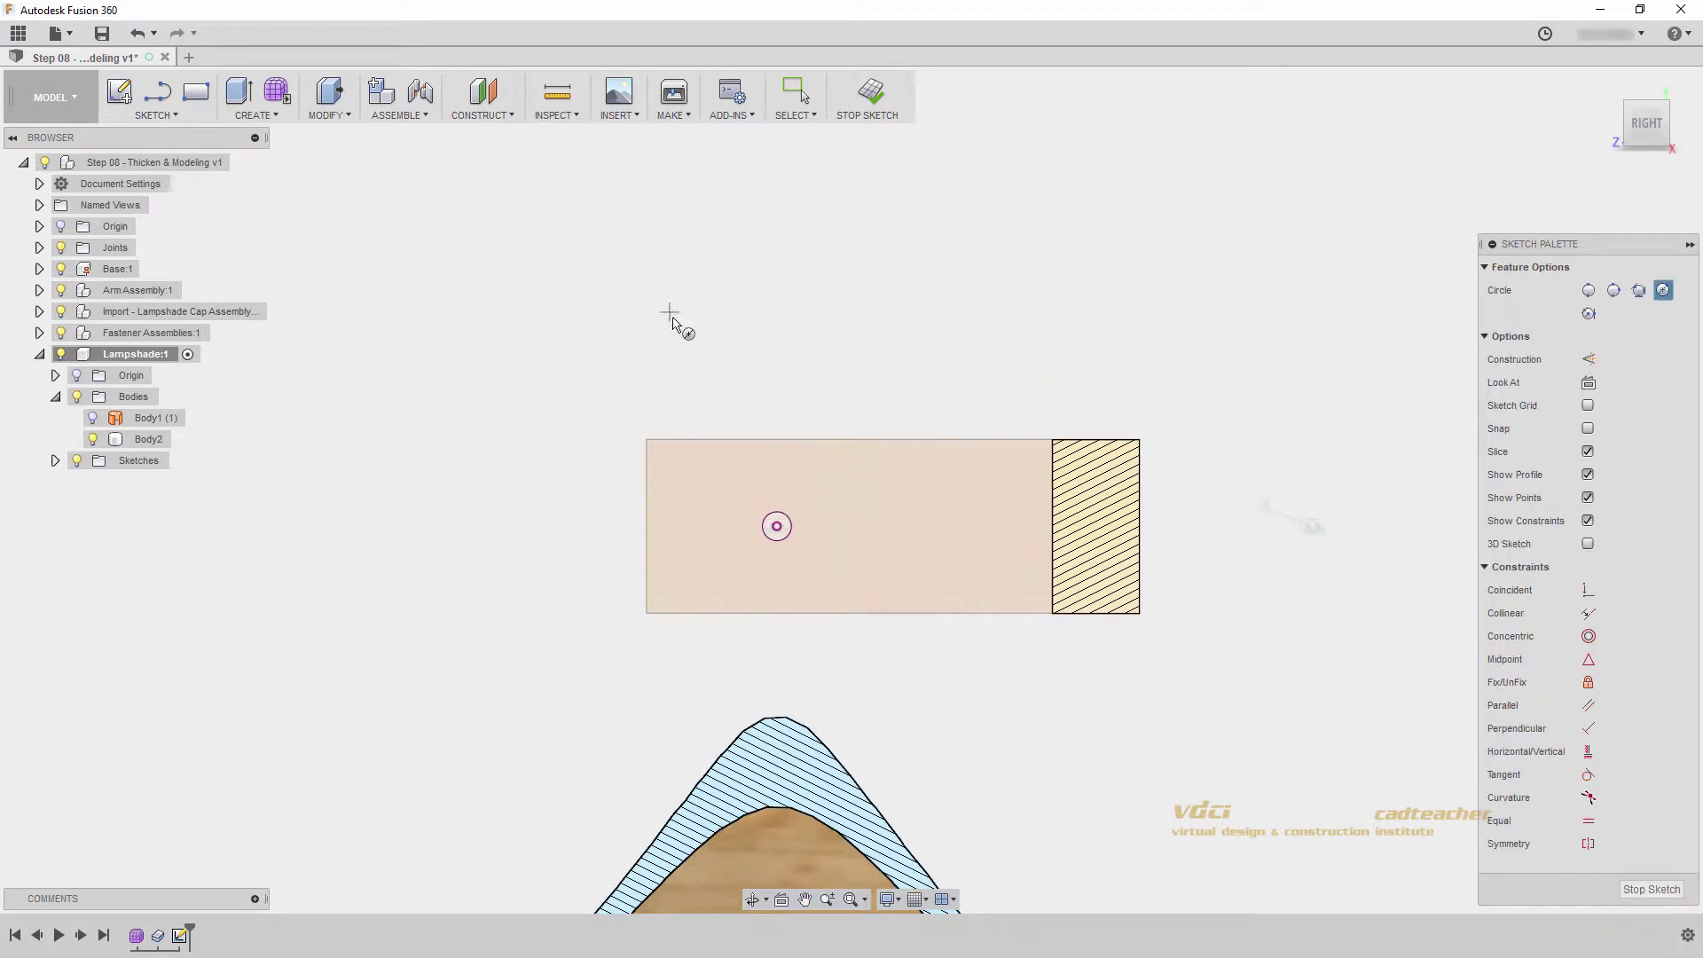
pyautogui.click(701, 361)
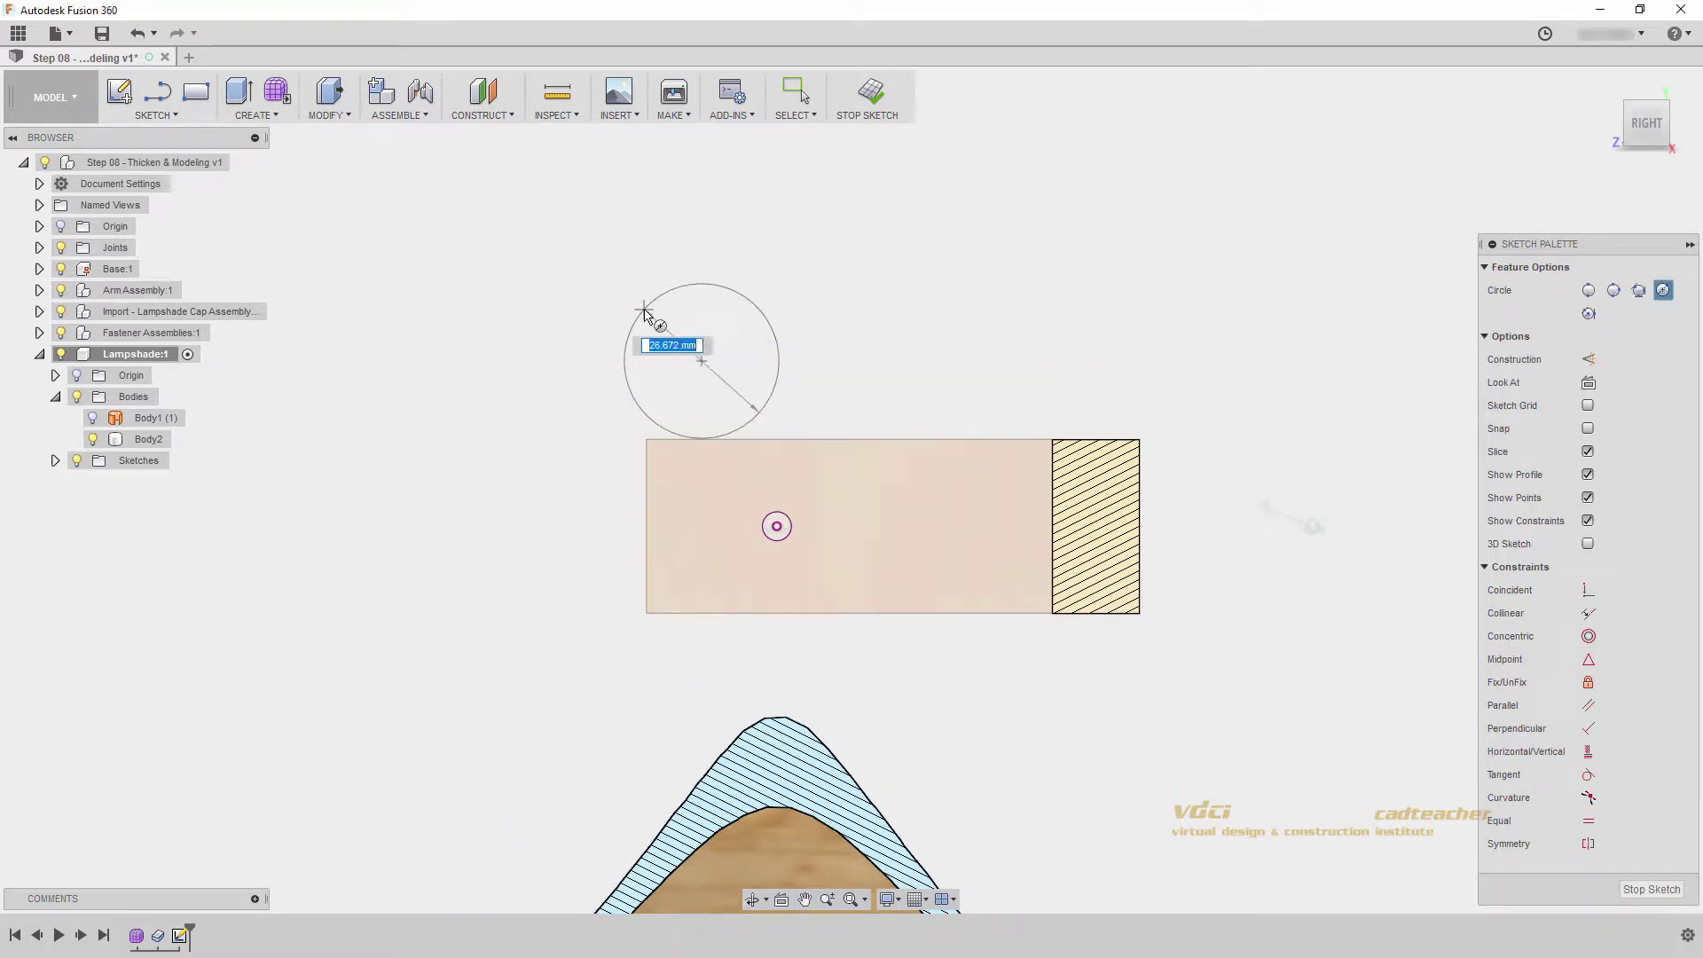
pyautogui.click(645, 314)
pyautogui.press('Escape')
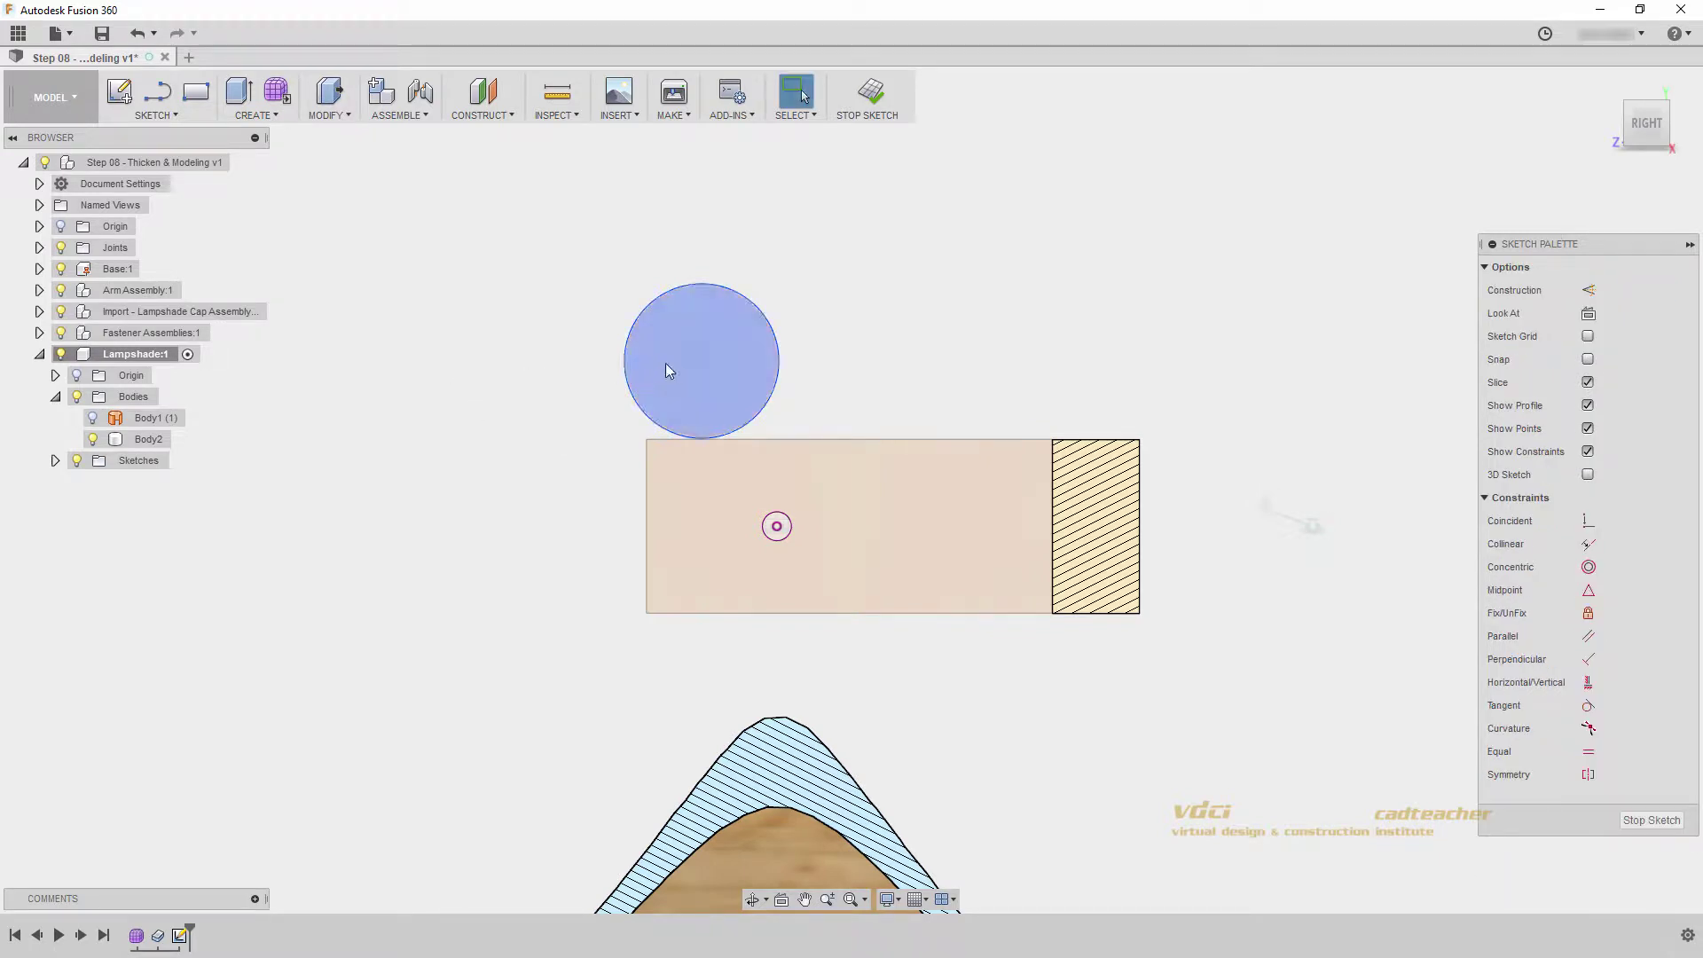
pyautogui.moveTo(701, 361); pyautogui.dragTo(726, 323)
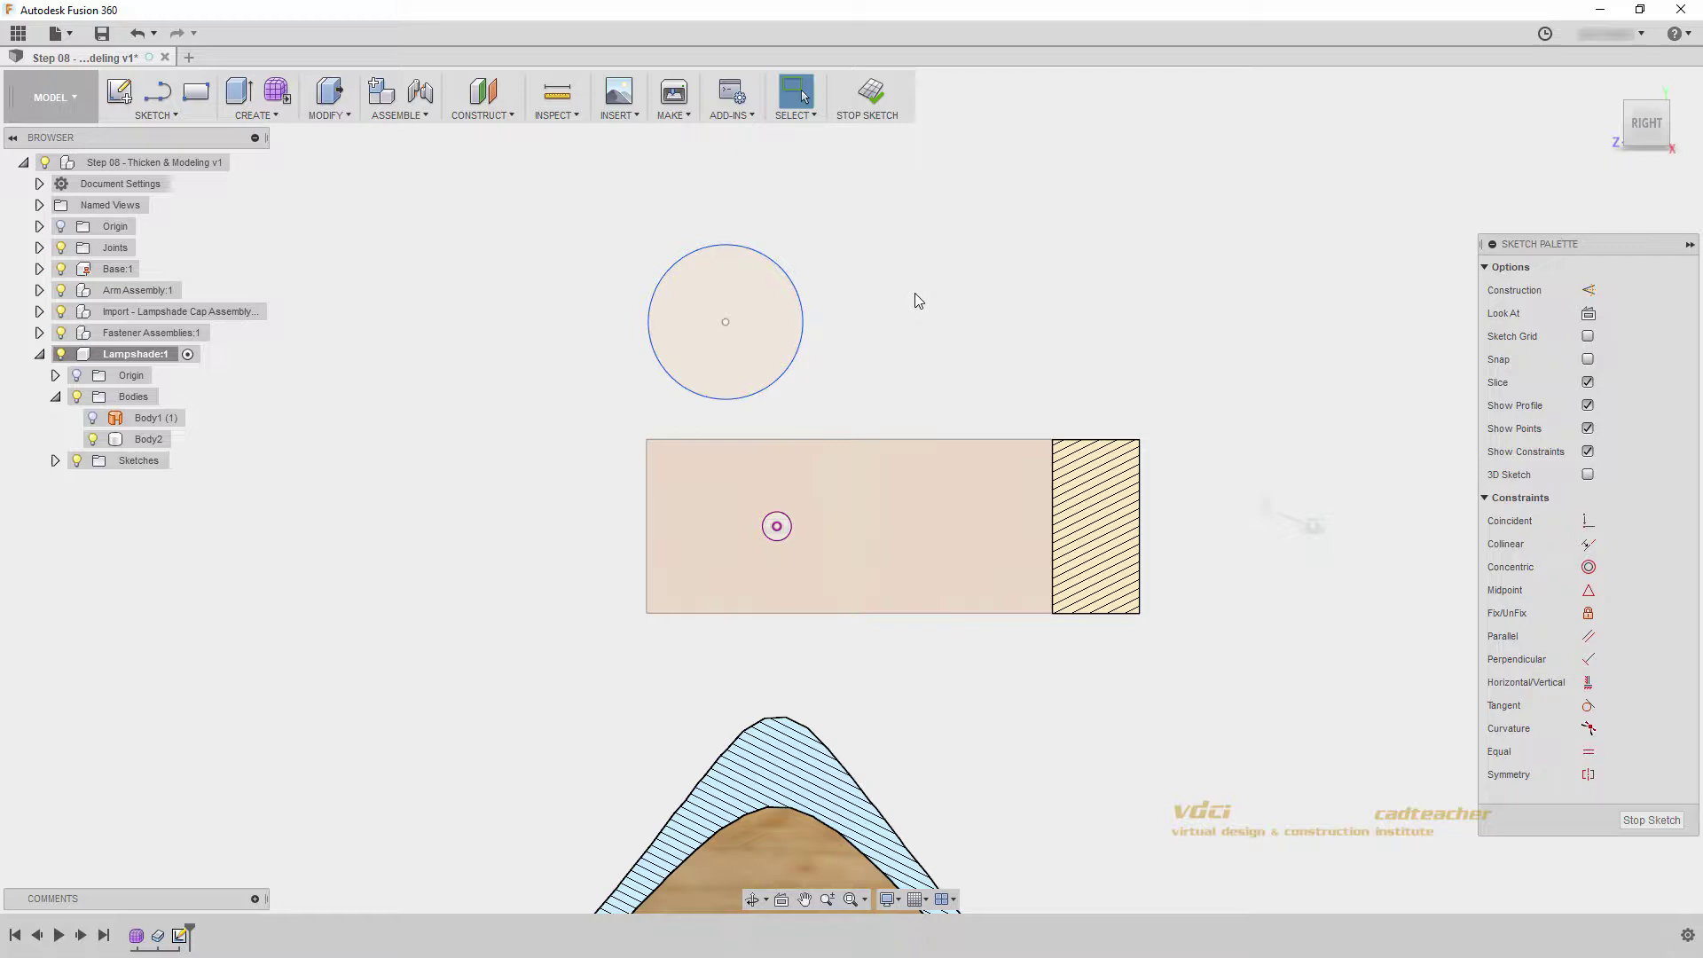
# - Make the circle concentric with the small hole and shrink it to 11.06 mm radius
pyautogui.click(1589, 568)
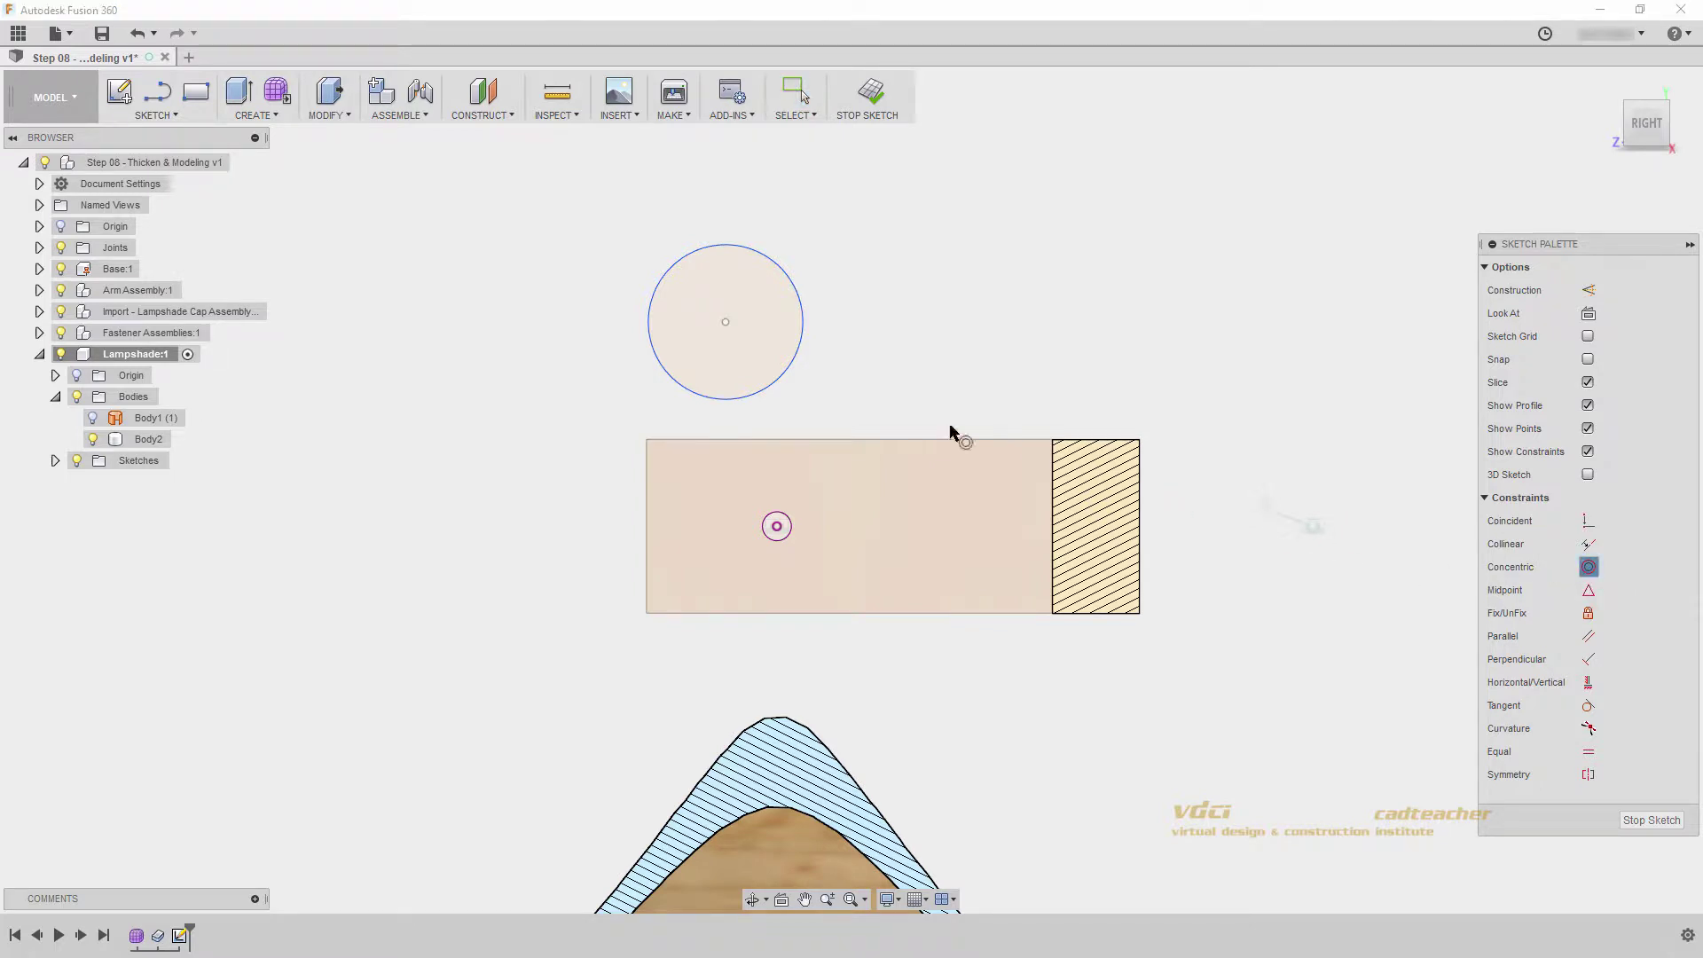
pyautogui.click(802, 342)
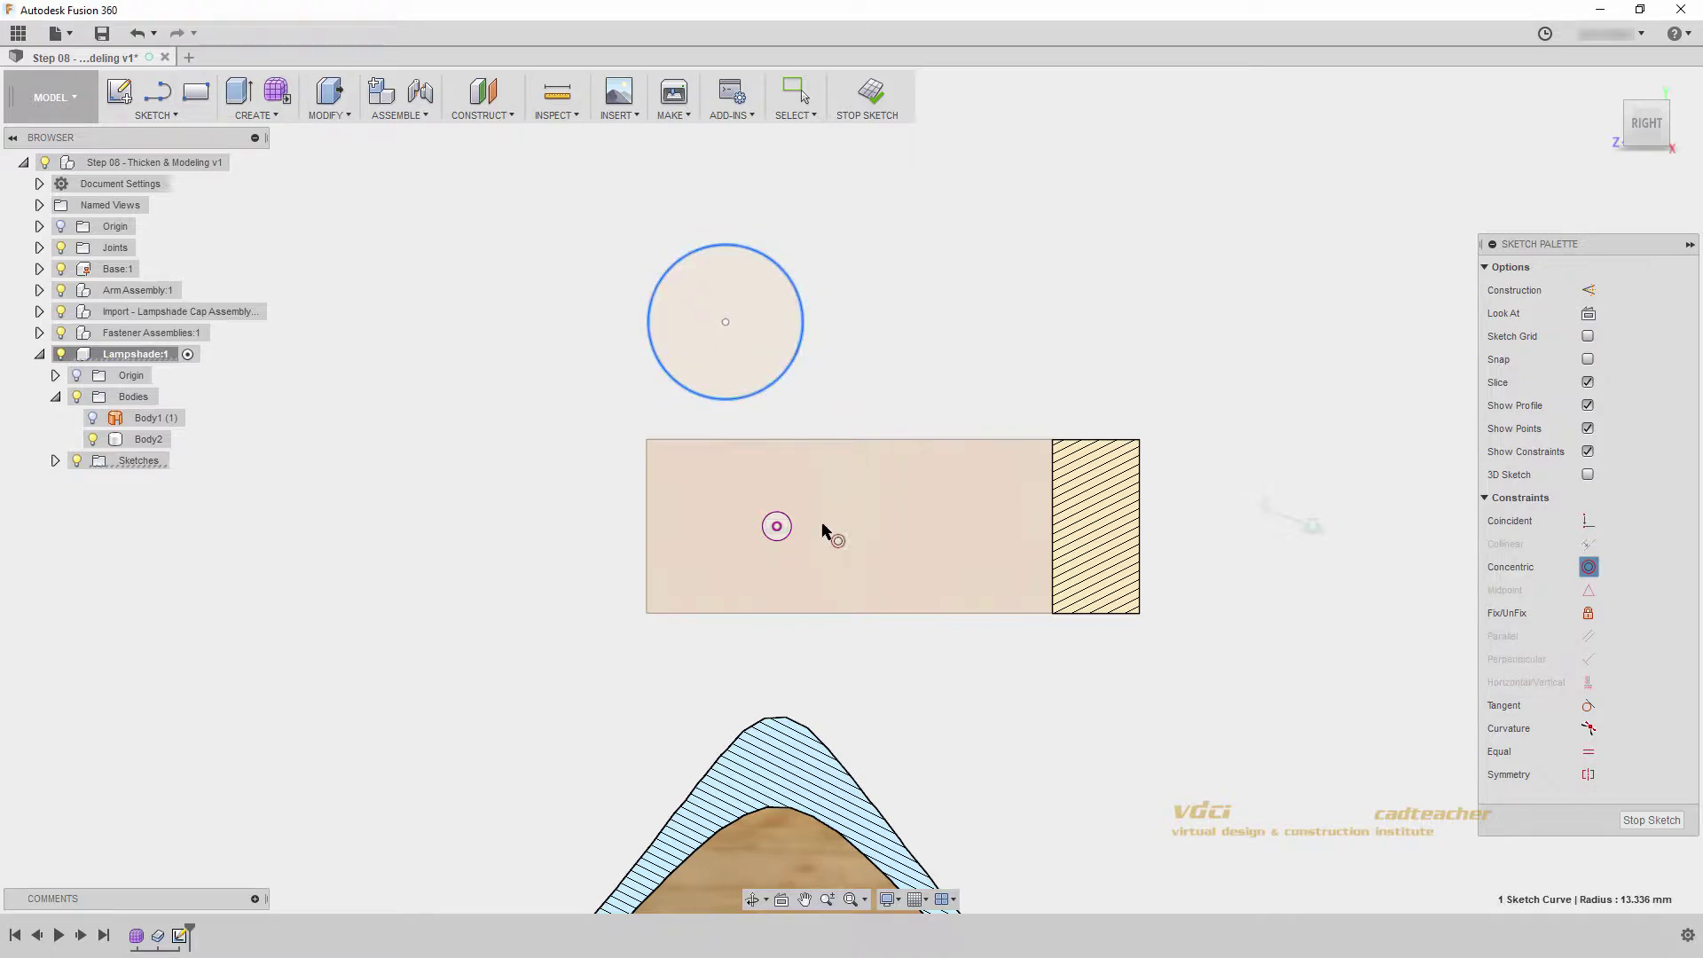
pyautogui.click(789, 536)
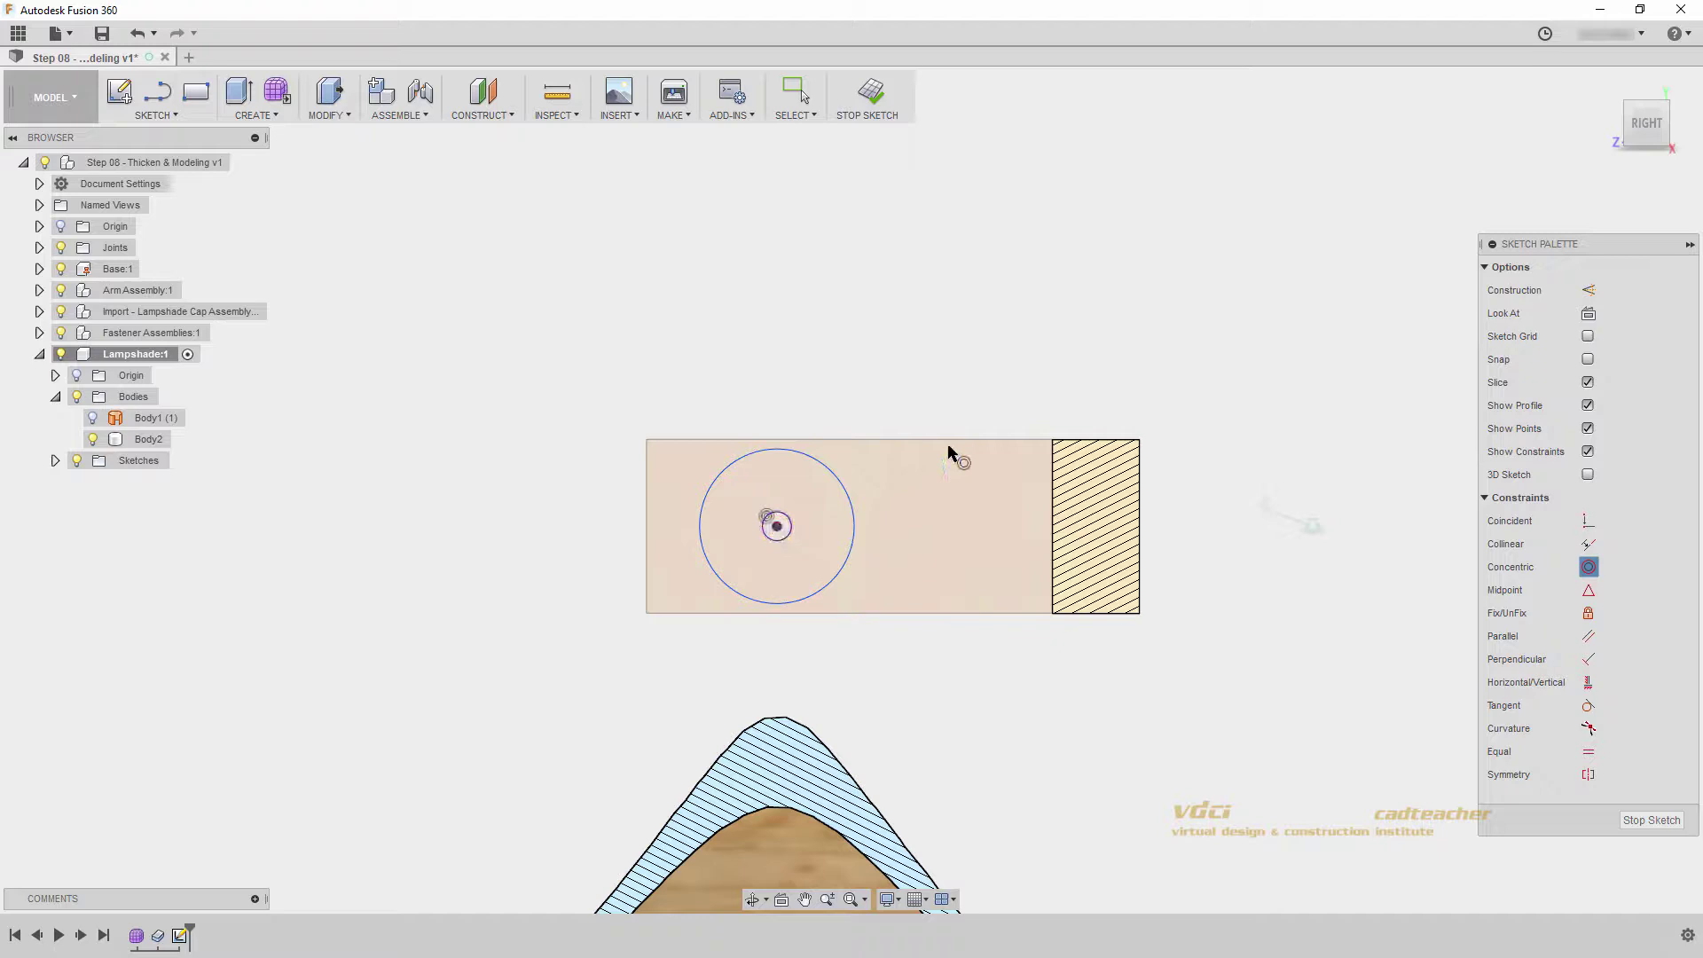
pyautogui.press('Escape')
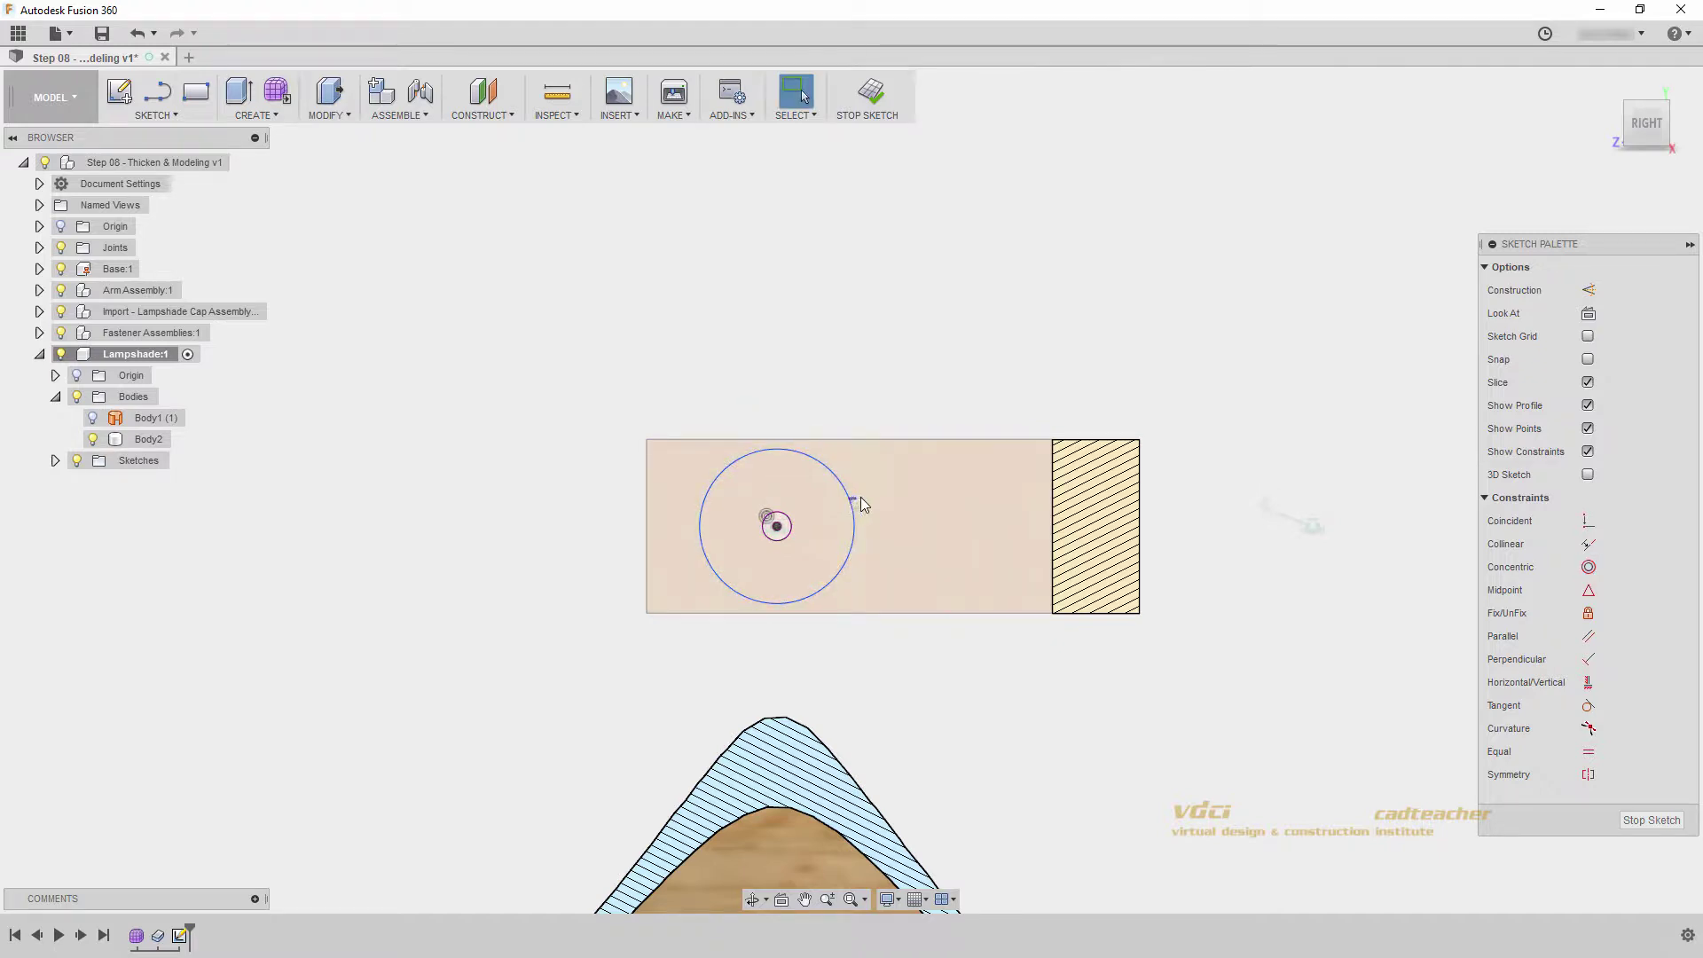
pyautogui.click(851, 503)
pyautogui.moveTo(888, 477); pyautogui.dragTo(838, 503)
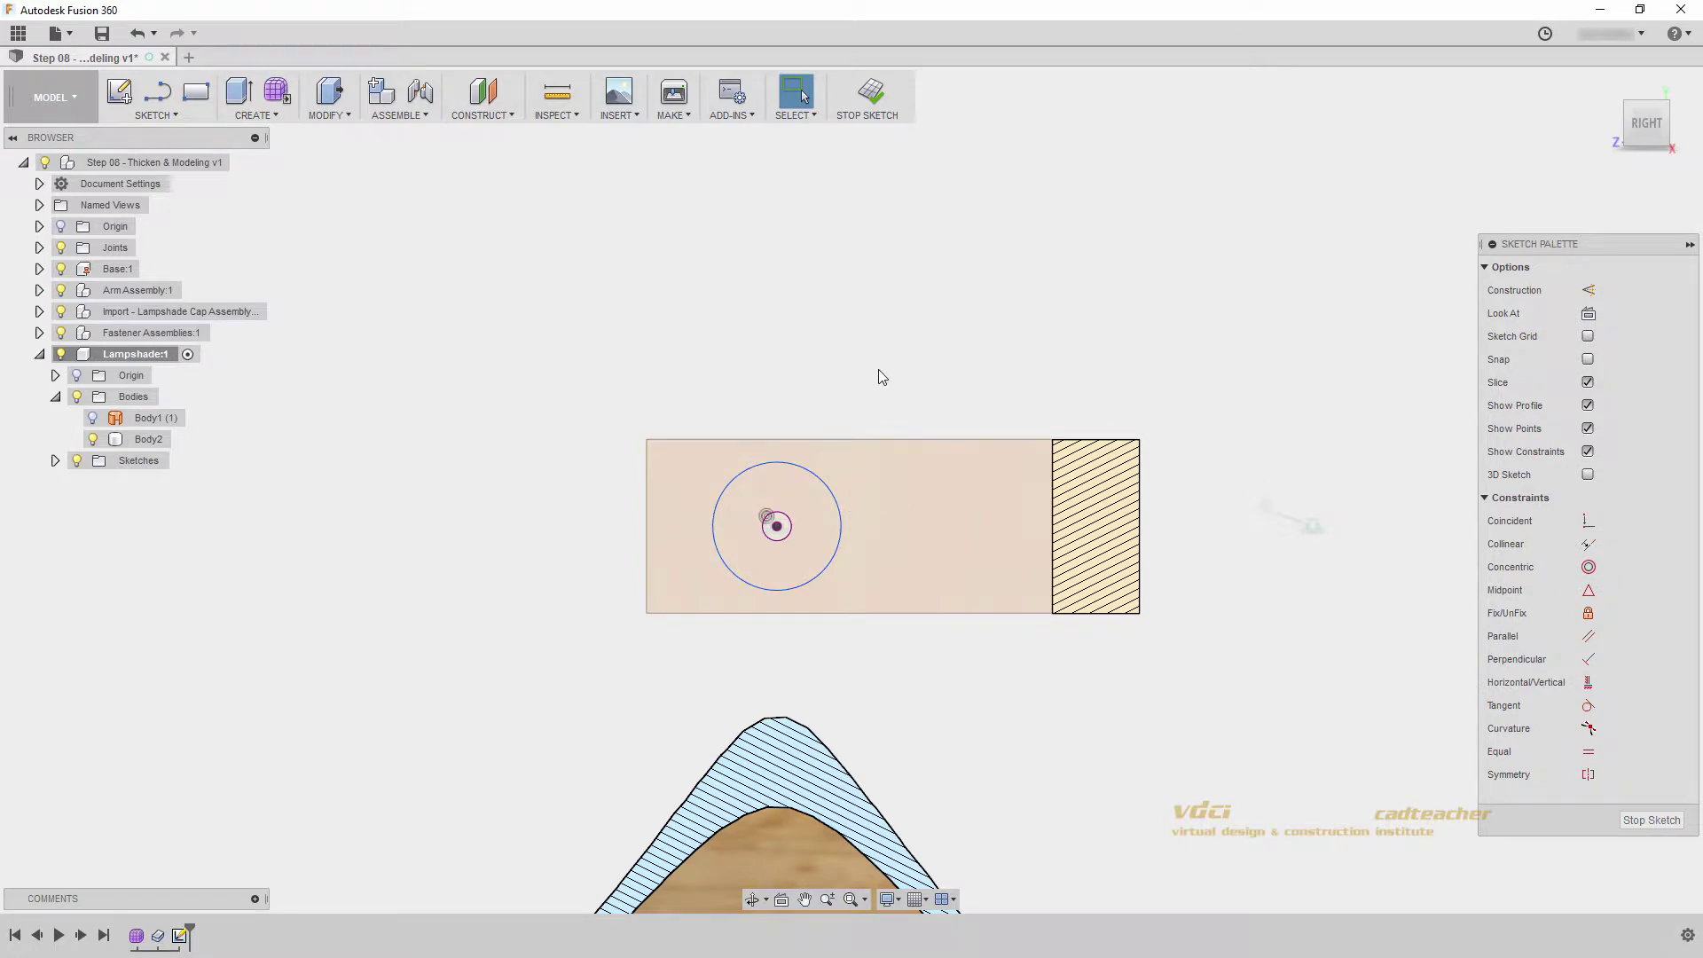
# - Give the circle a Ø20 mm diameter dimension and finish the sketch
pyautogui.press('d')
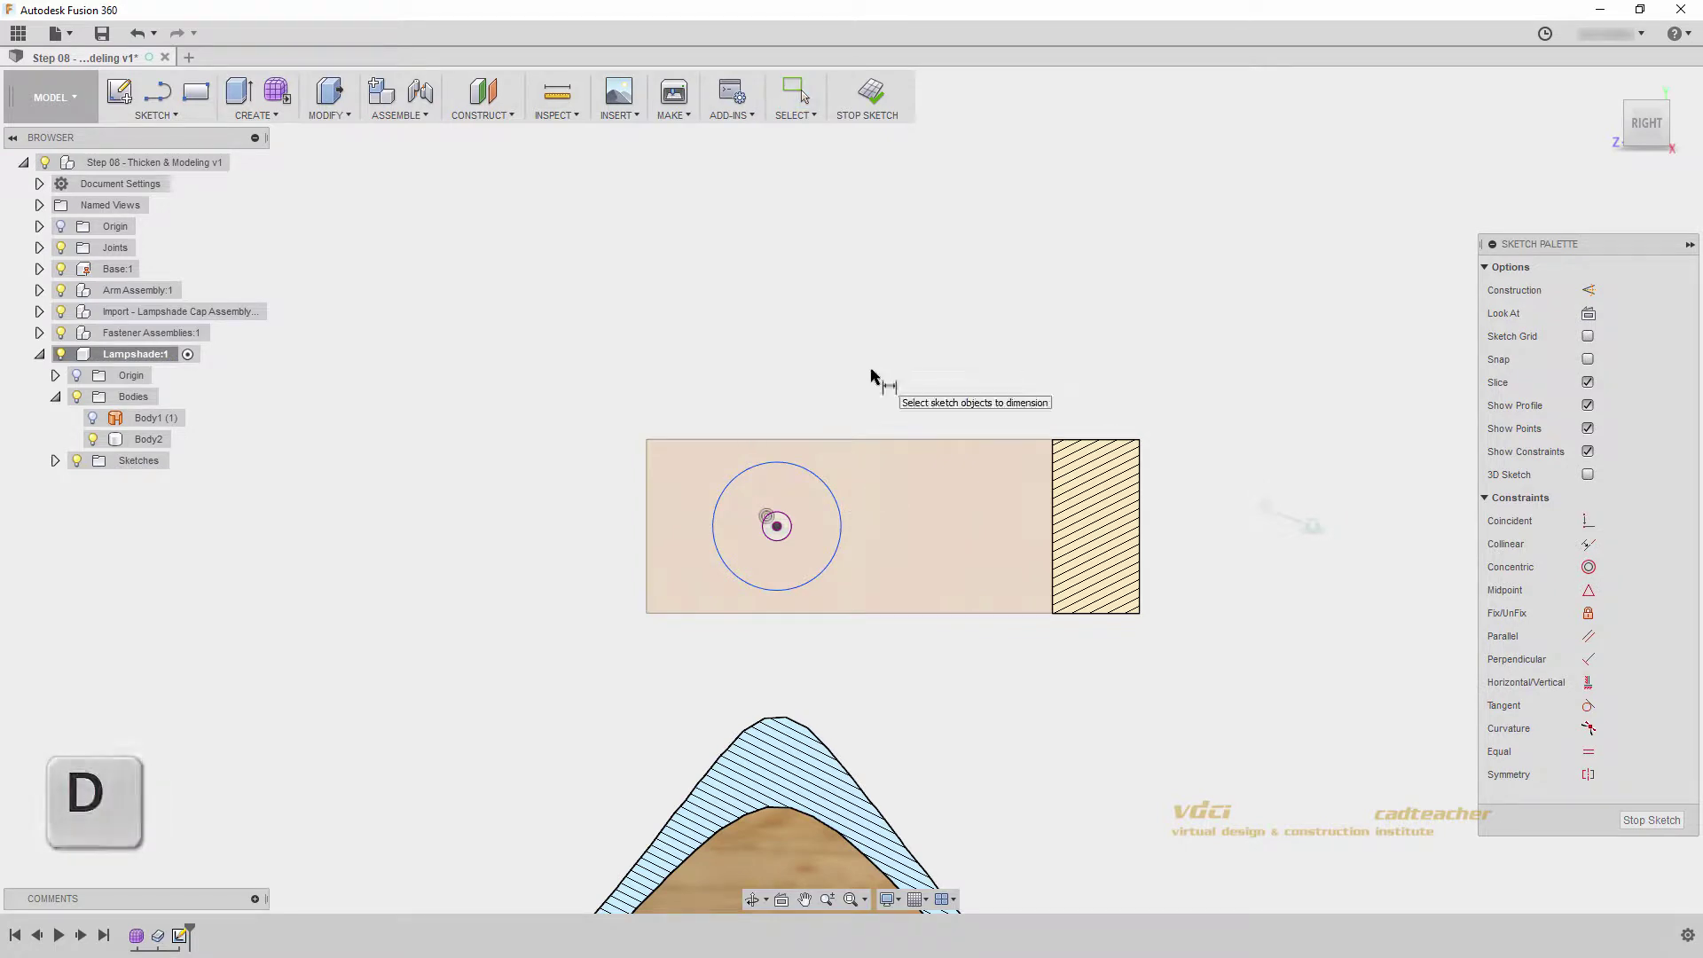
pyautogui.click(829, 487)
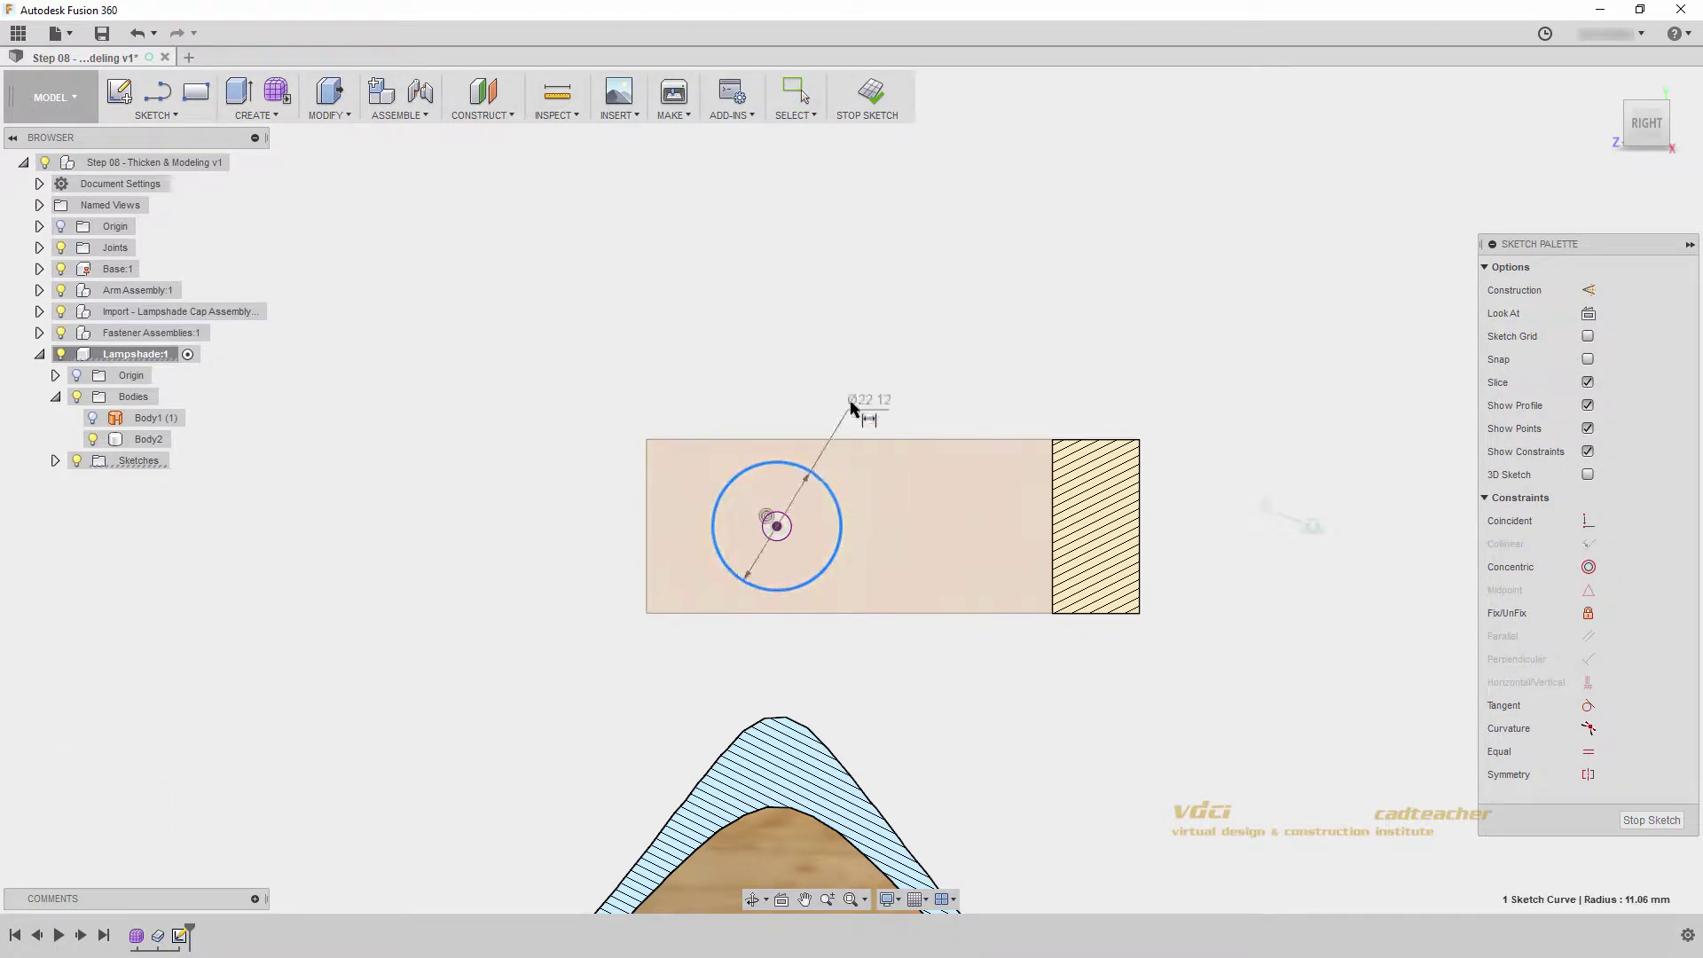
pyautogui.click(885, 383)
pyautogui.write('20')
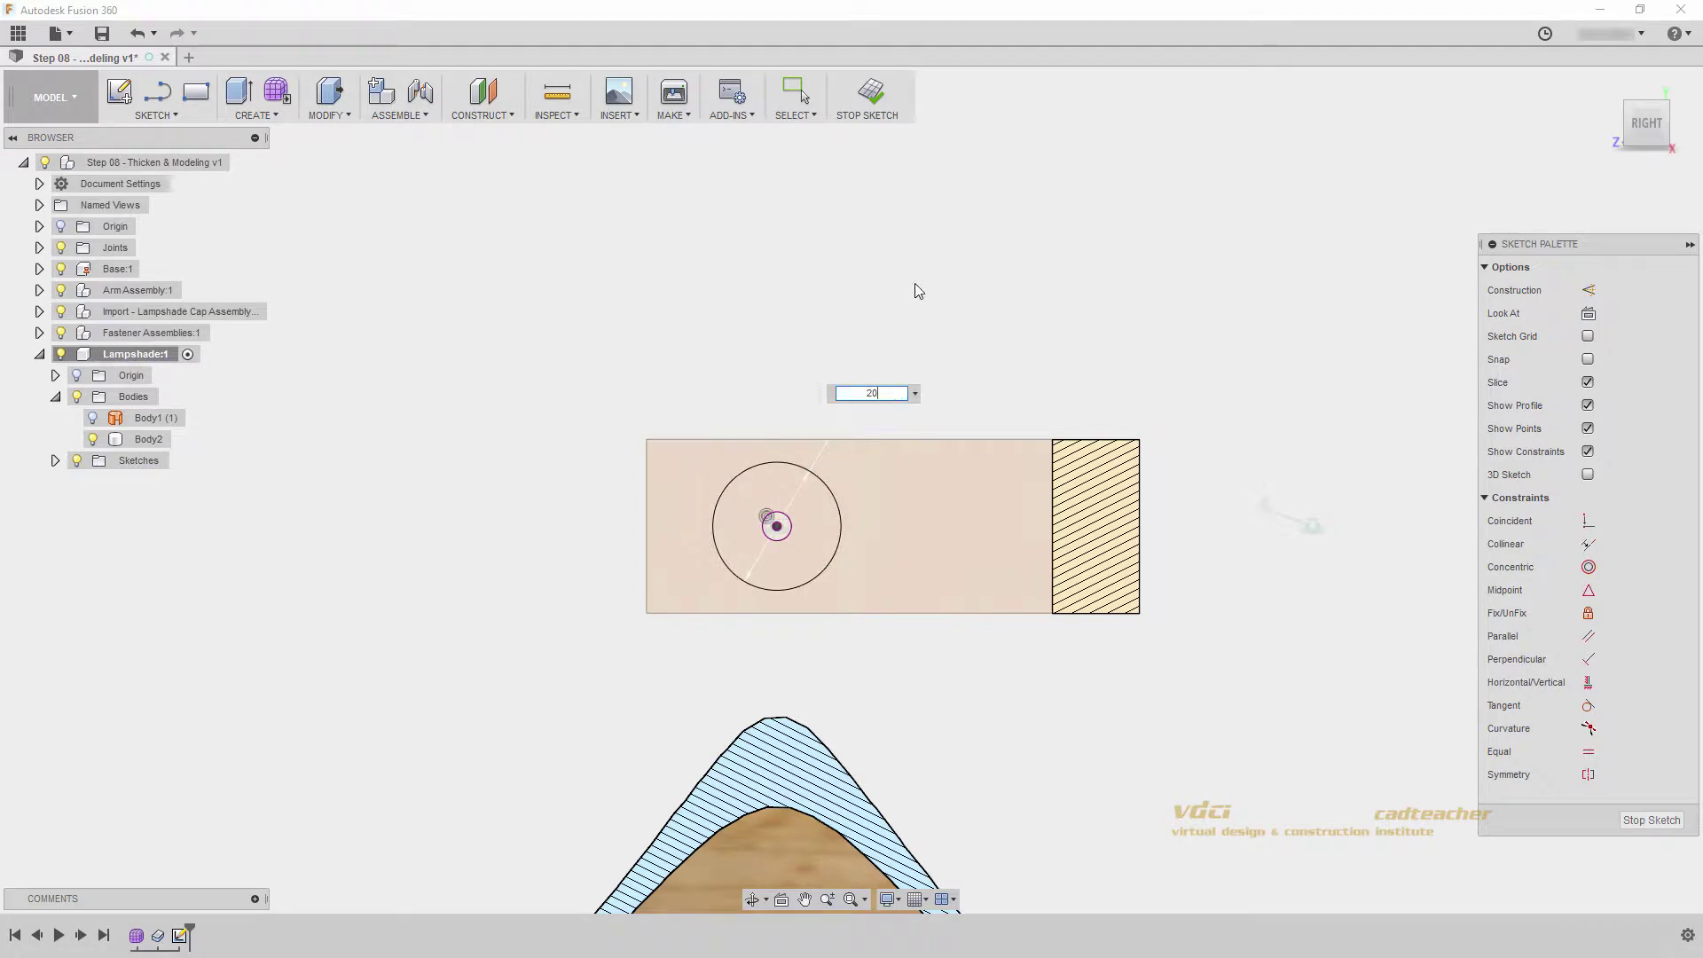
pyautogui.press('Return')
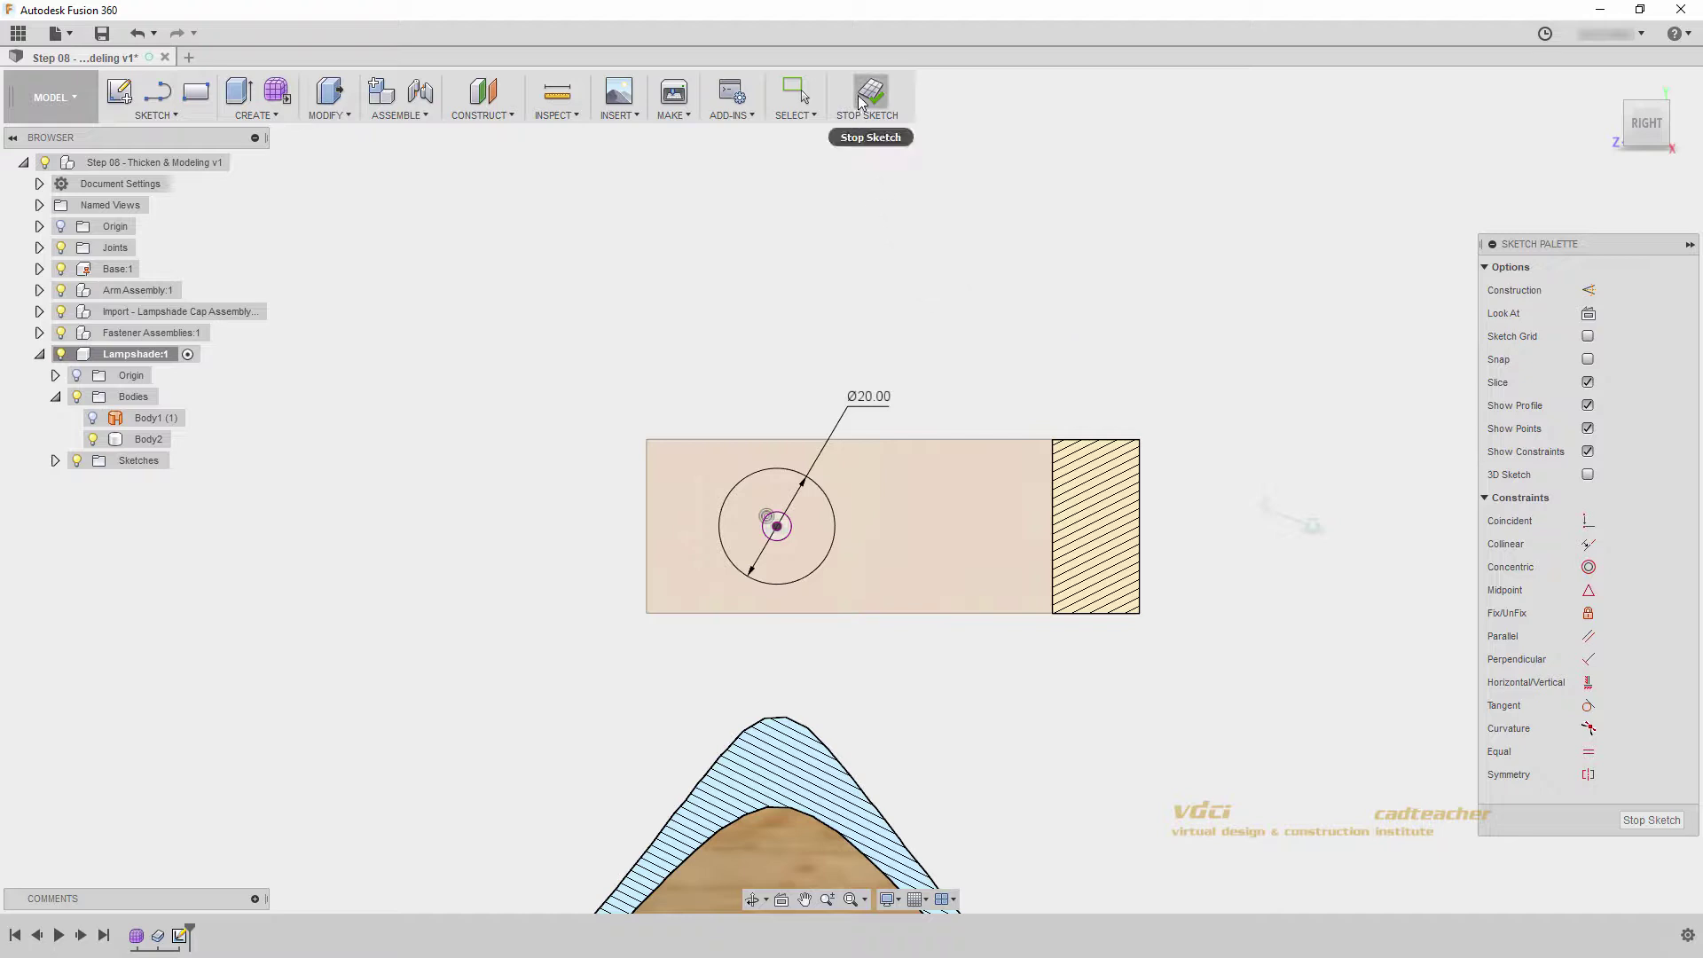
pyautogui.click(849, 130)
pyautogui.moveTo(672, 337)
pyautogui.keyDown('shift'); pyautogui.mouseDown(button='middle')
pyautogui.moveTo(721, 373)
pyautogui.moveTo(832, 389)
pyautogui.moveTo(622, 359)
pyautogui.moveTo(764, 369)
pyautogui.moveTo(764, 331)
pyautogui.moveTo(741, 383)
pyautogui.mouseUp(button='middle'); pyautogui.keyUp('shift')
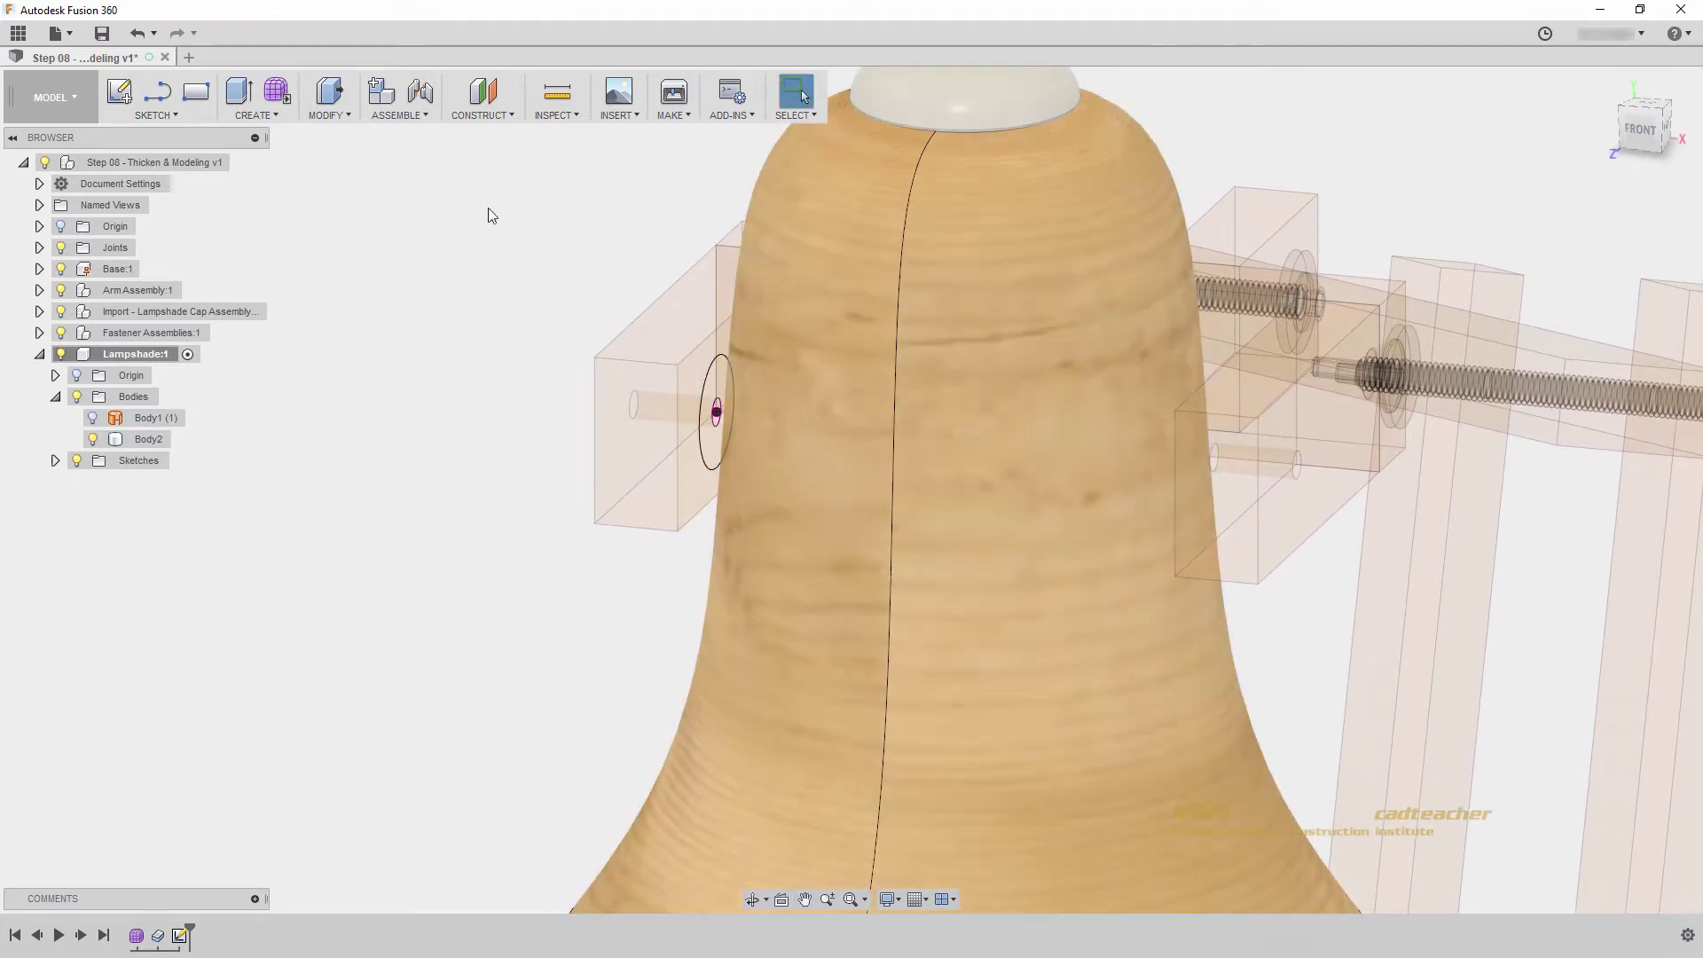
# - Extrude the 20 mm circle To Object up to the bell as new body Body3
pyautogui.click(242, 93)
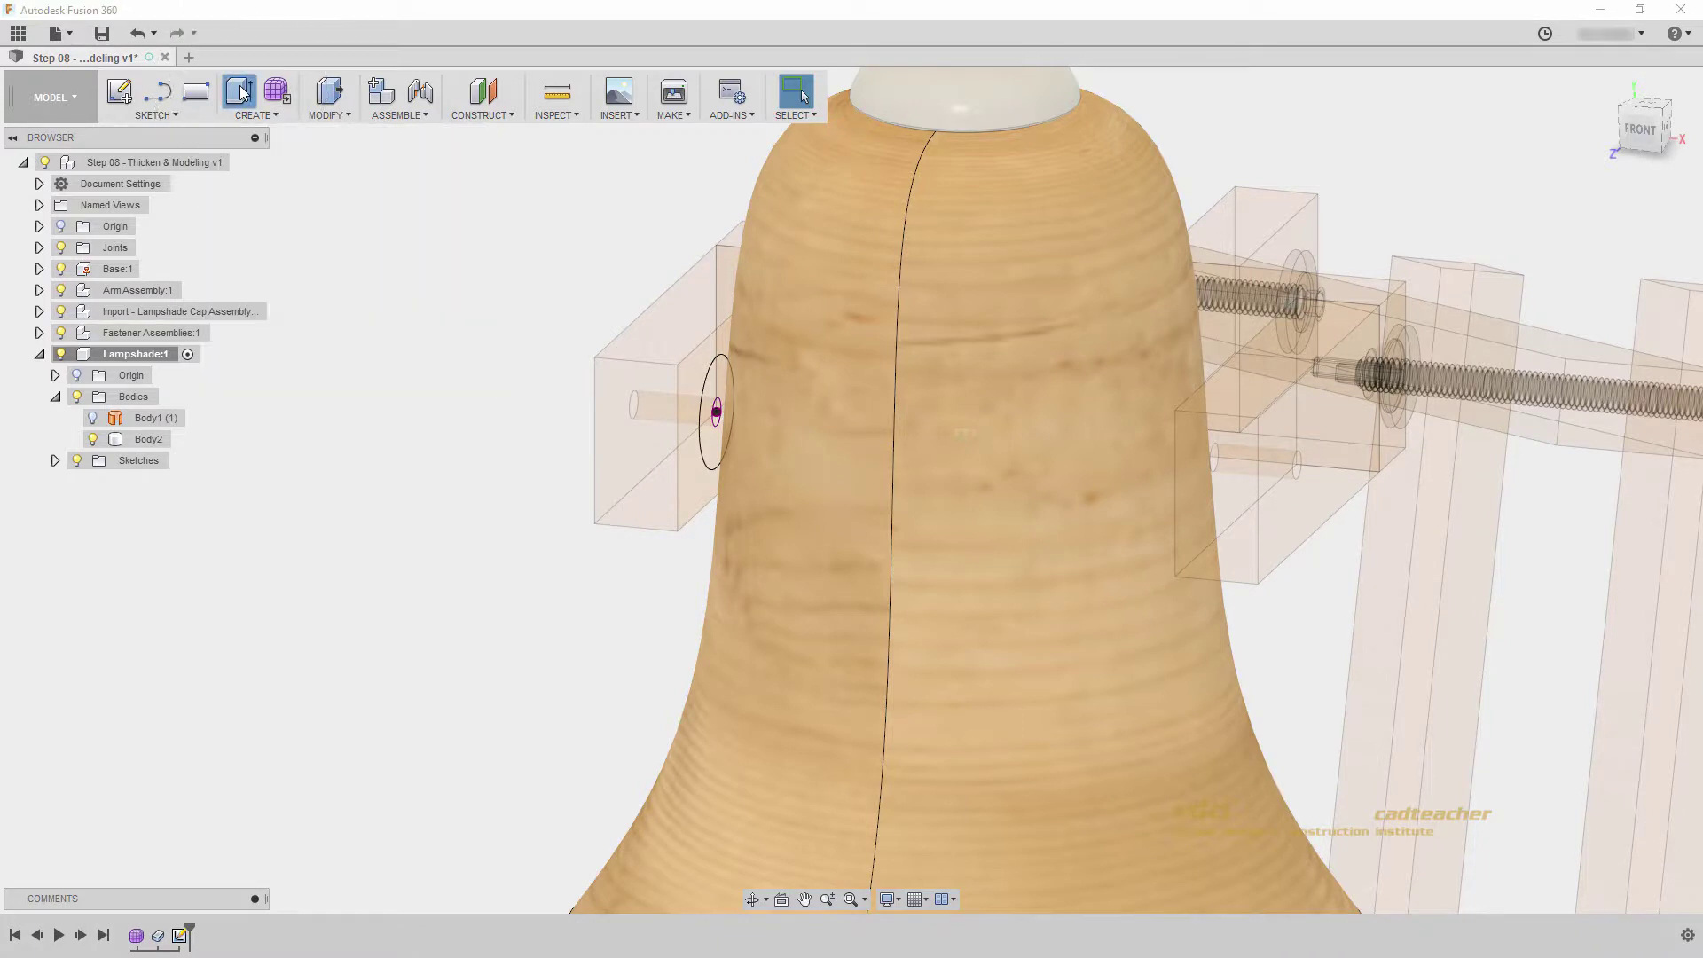
pyautogui.click(712, 437)
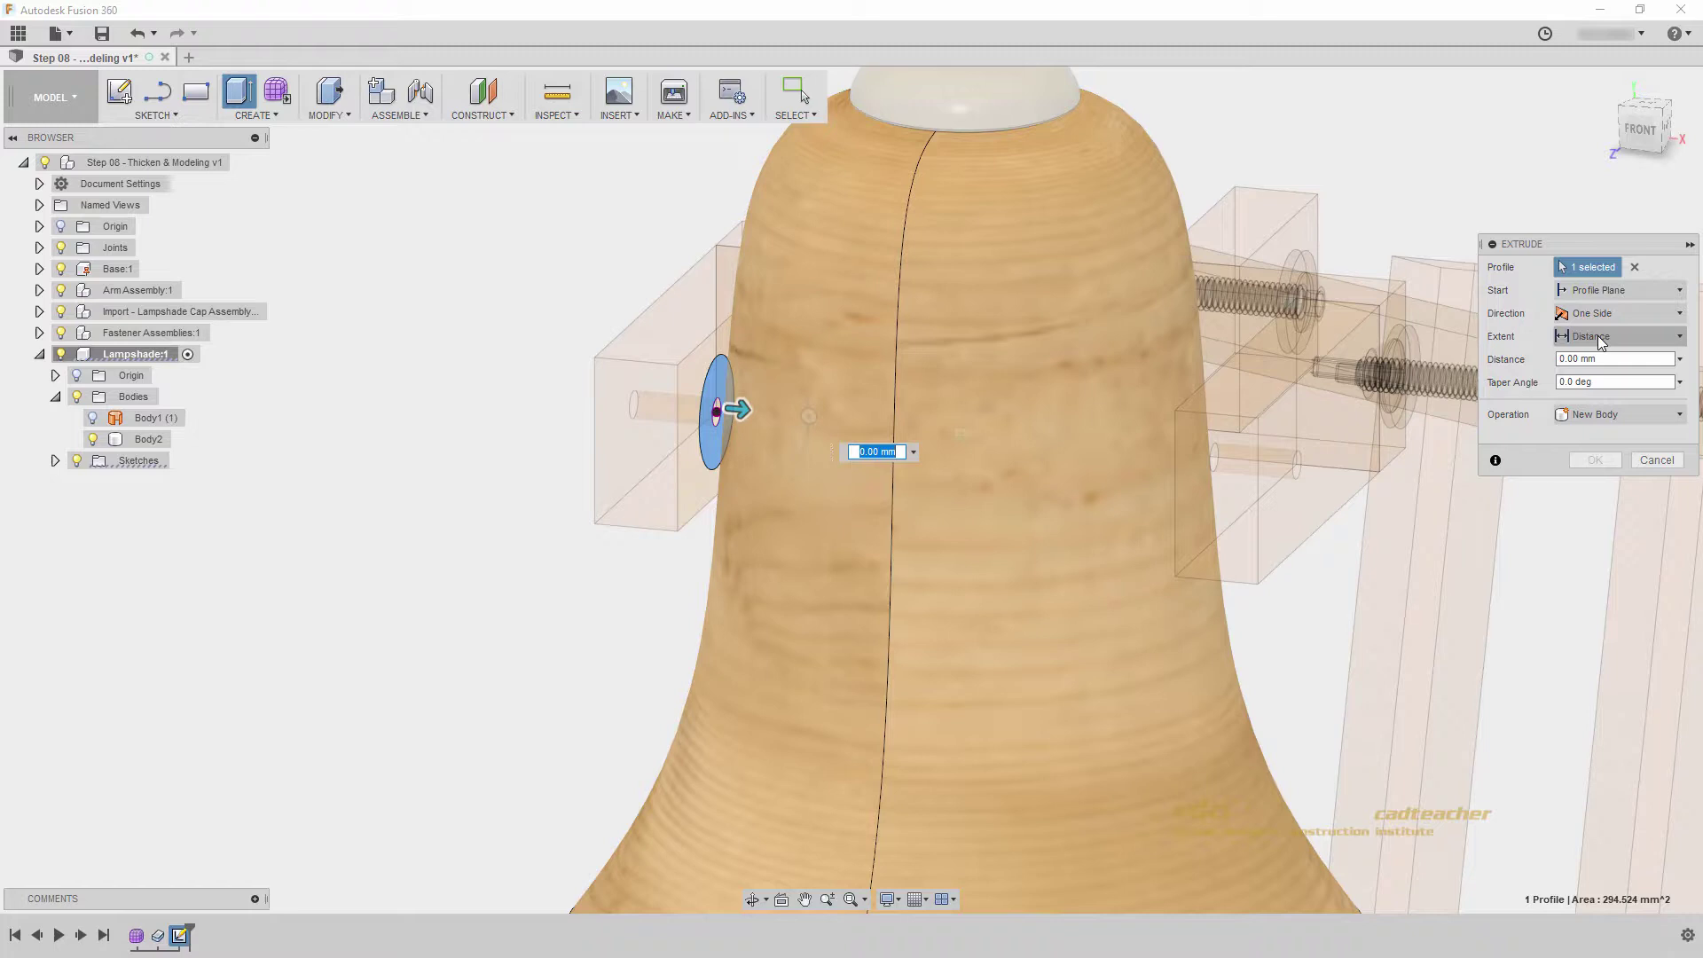
pyautogui.click(1598, 335)
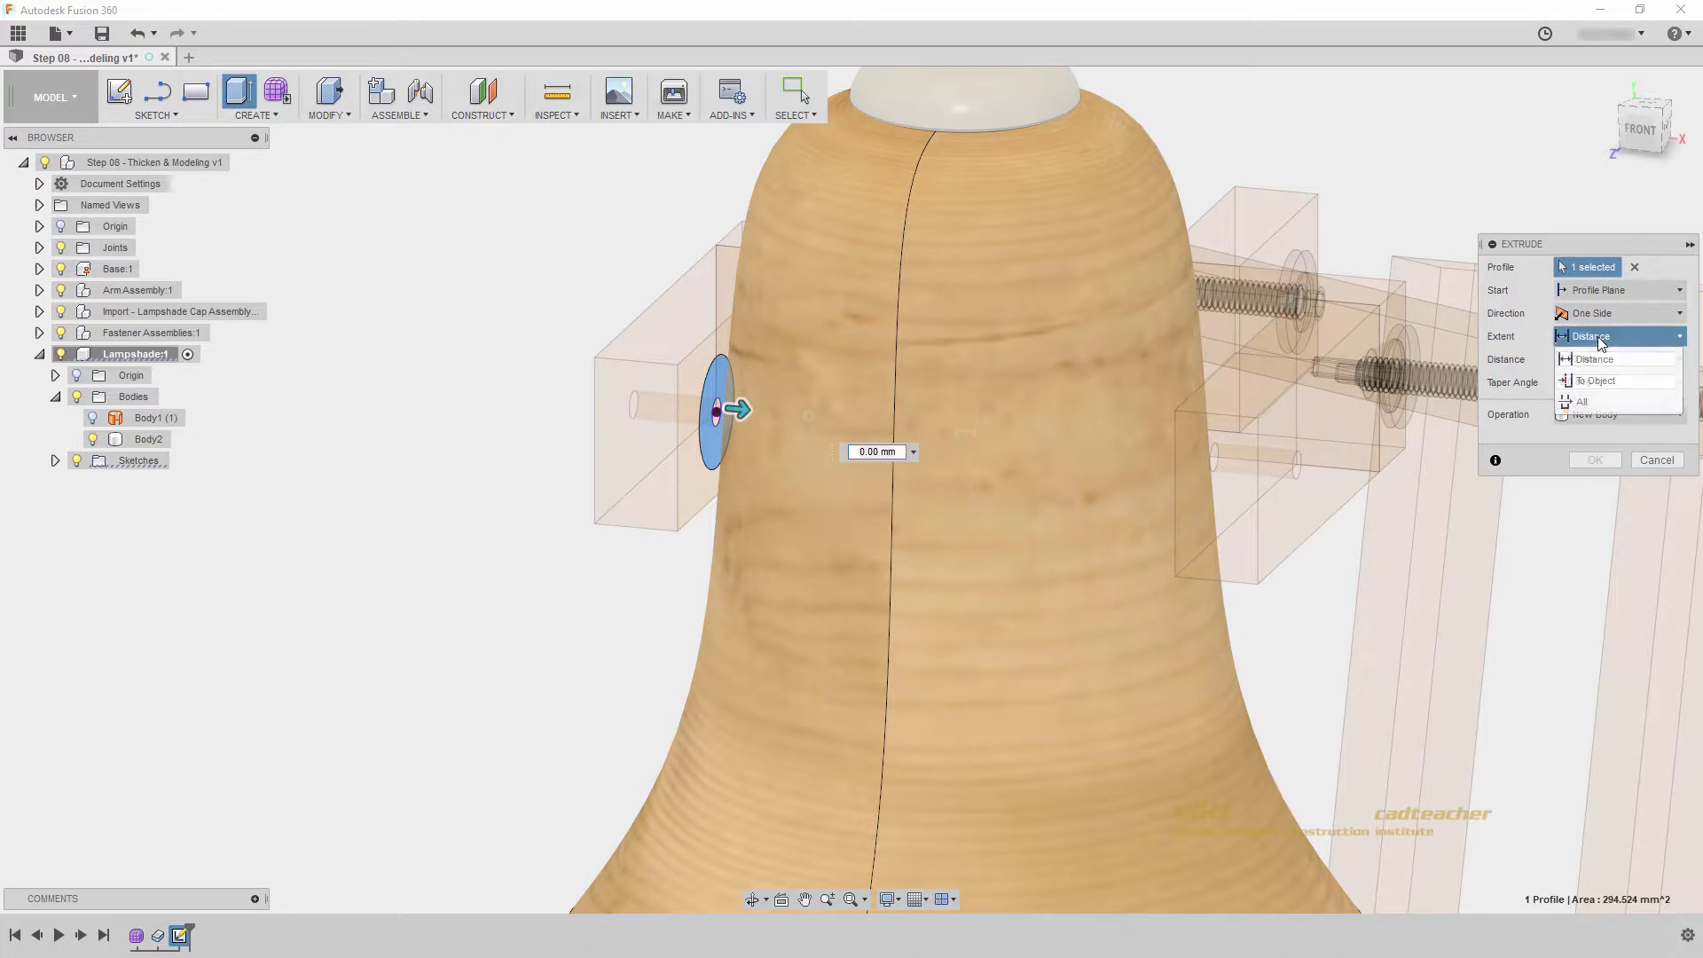
pyautogui.click(1594, 383)
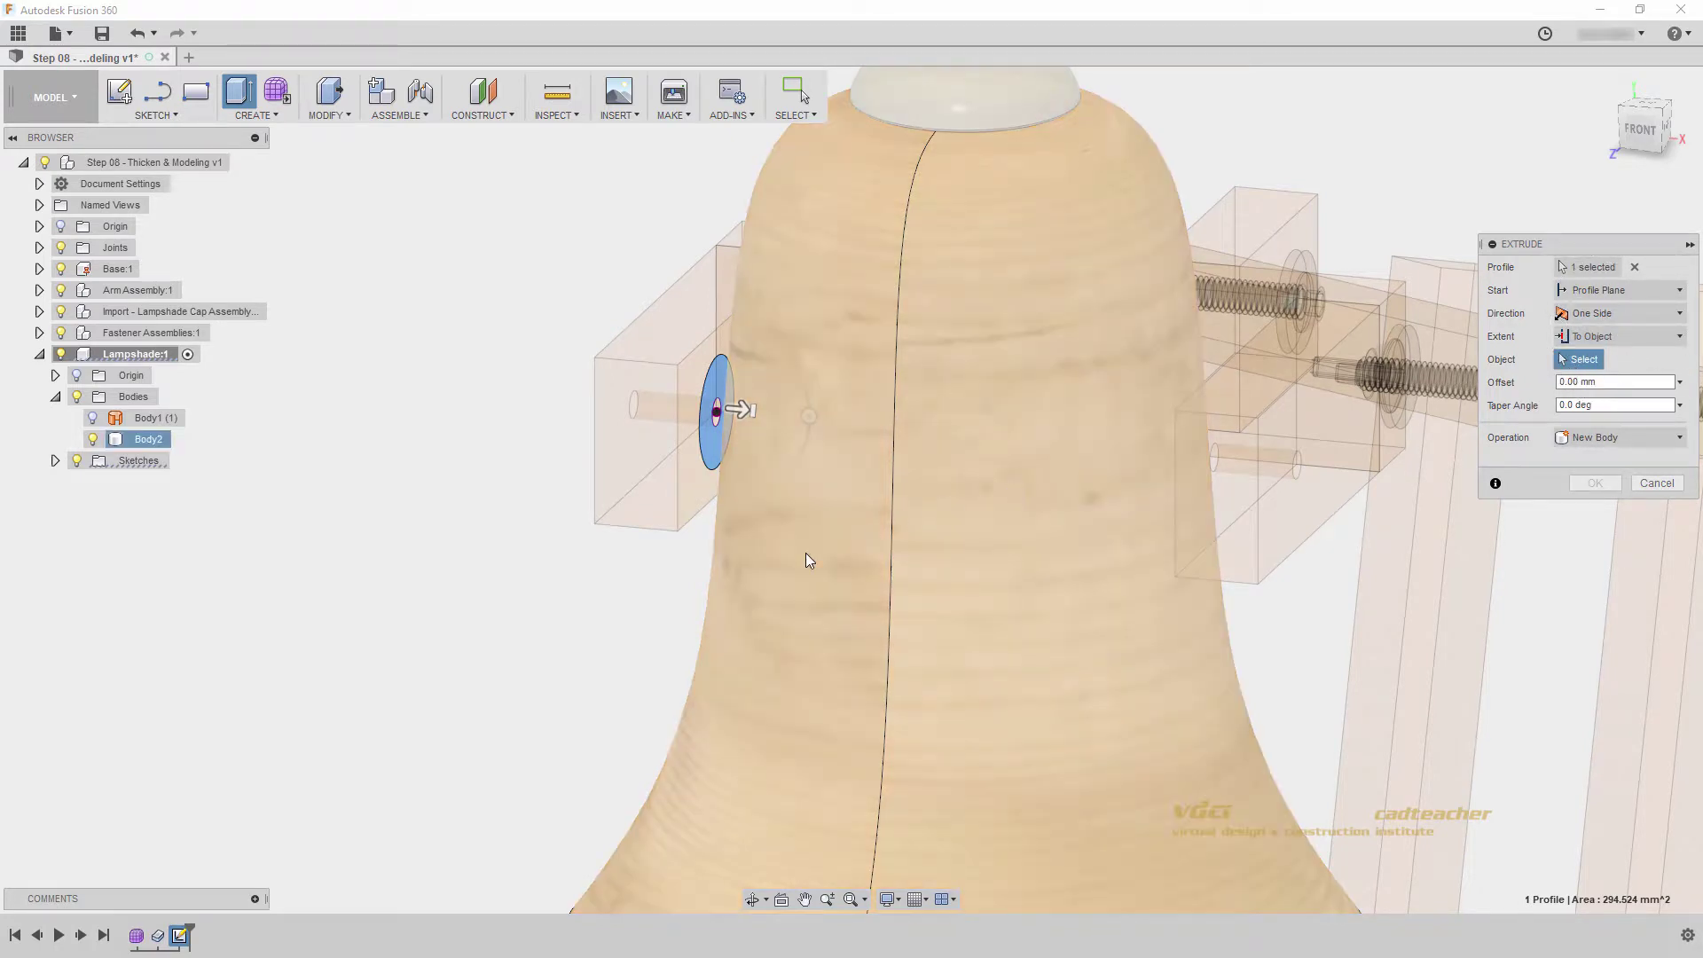
pyautogui.click(807, 555)
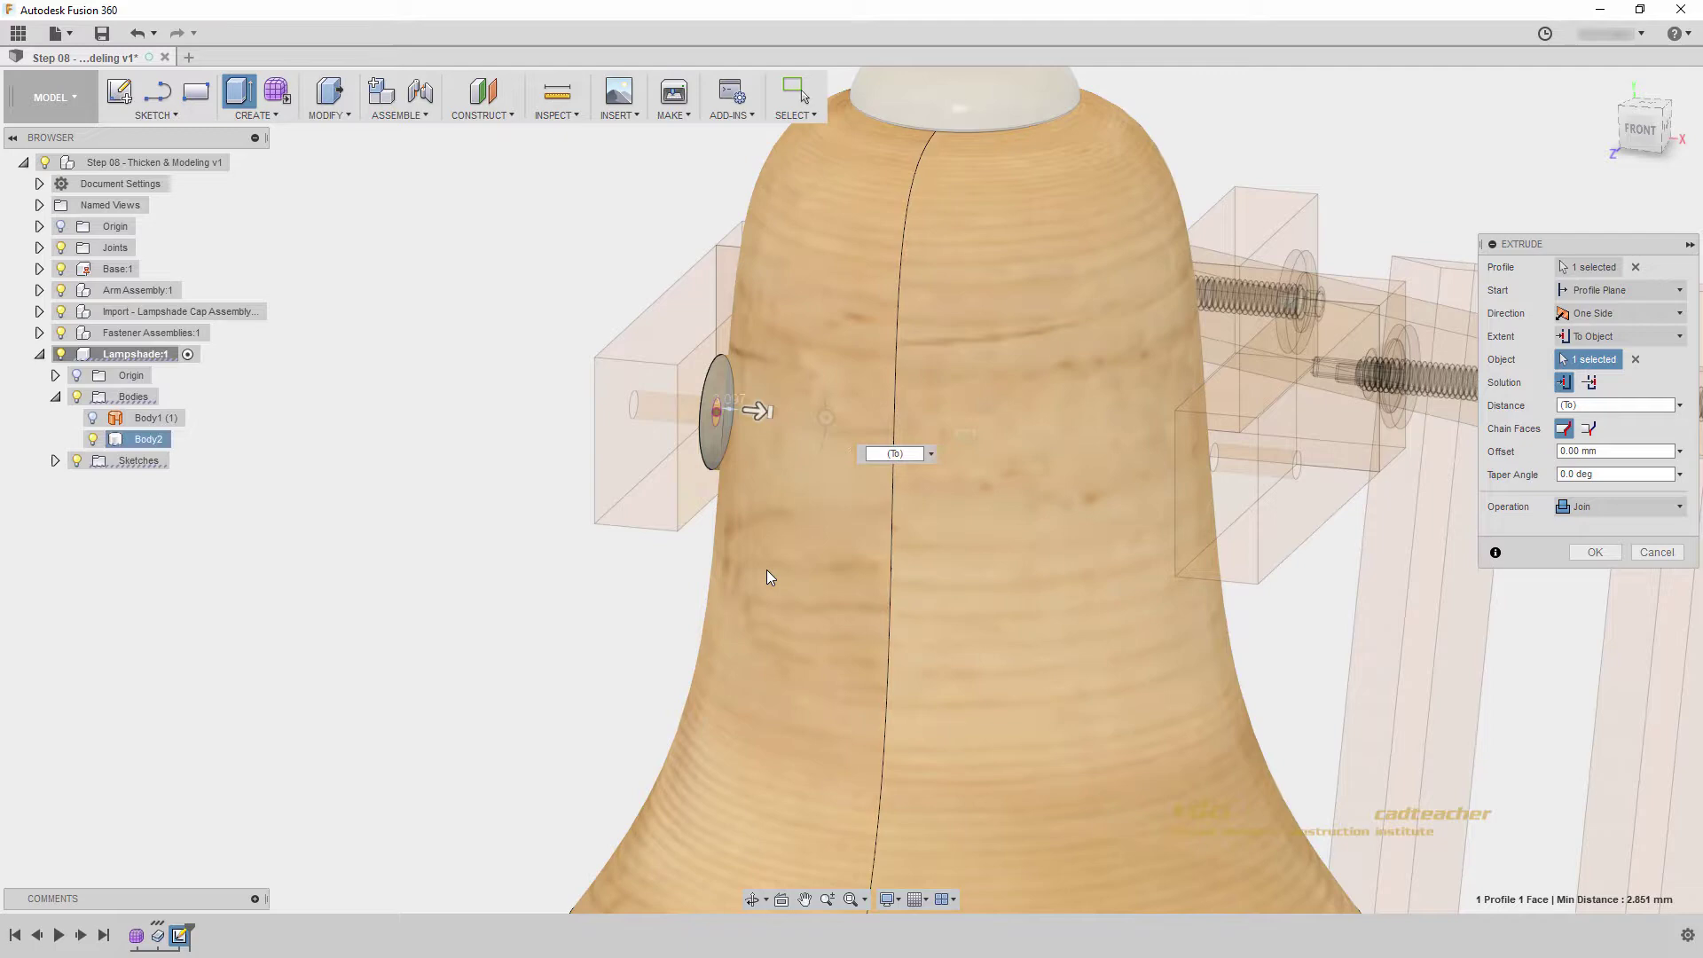
pyautogui.keyDown('shift'); pyautogui.moveTo(756, 591); pyautogui.dragTo(811, 466, button='middle'); pyautogui.keyUp('shift')
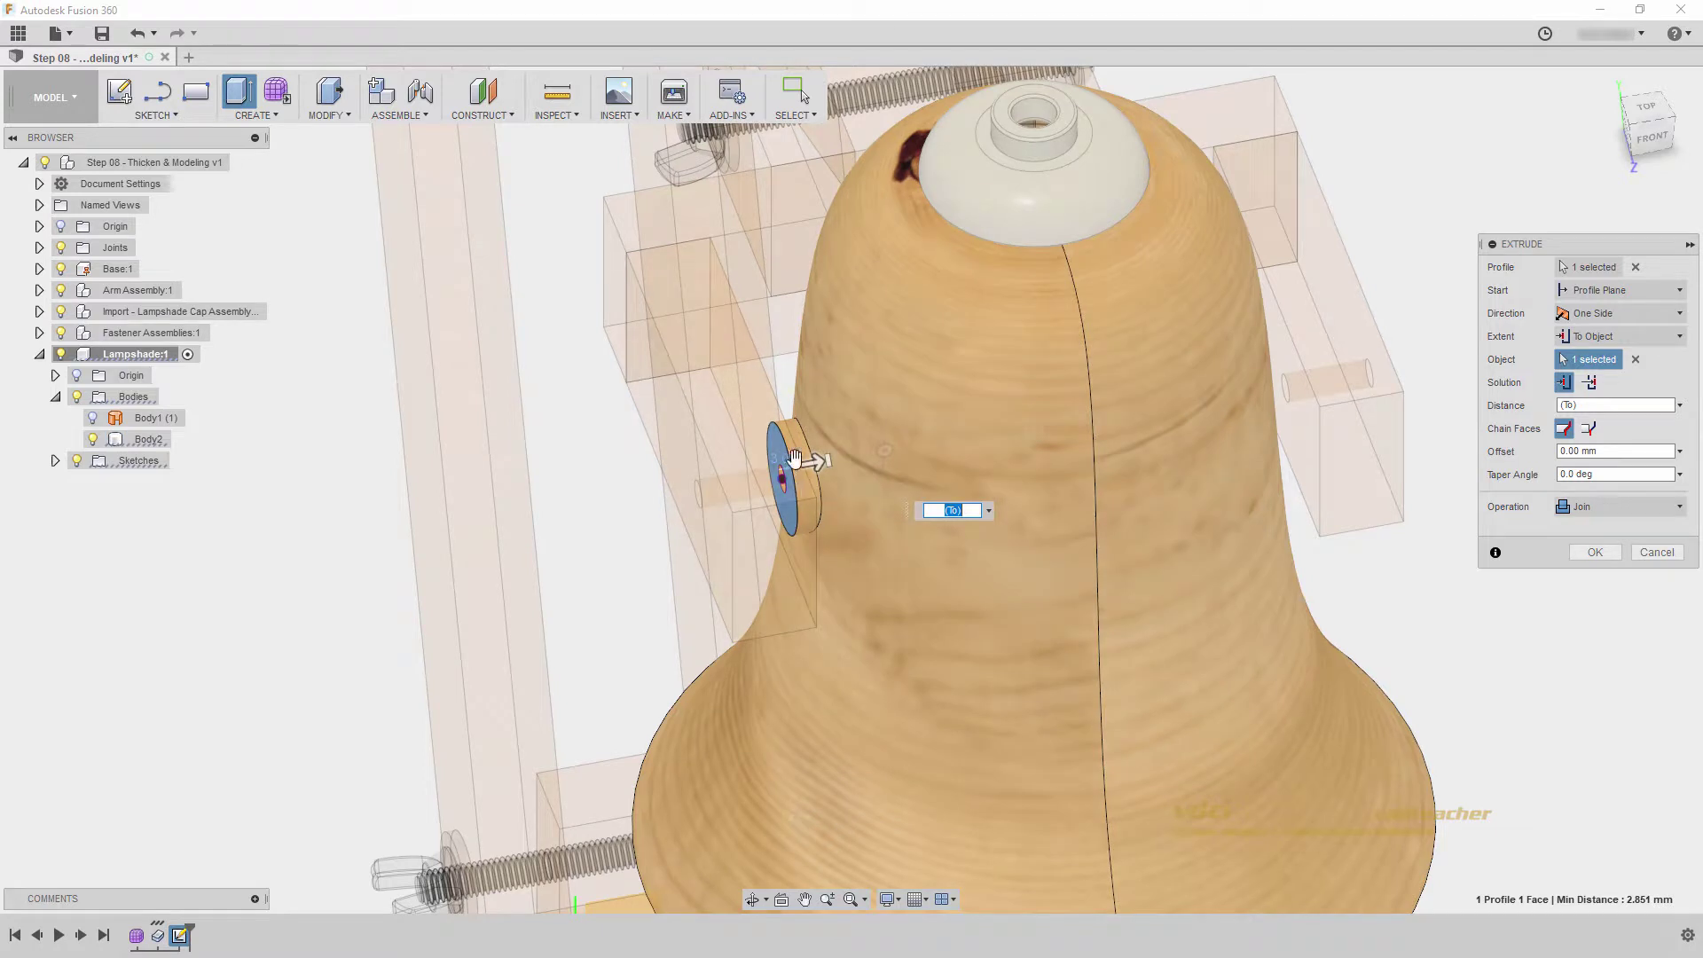
pyautogui.keyDown('shift'); pyautogui.moveTo(819, 403); pyautogui.dragTo(892, 588, button='middle'); pyautogui.keyUp('shift')
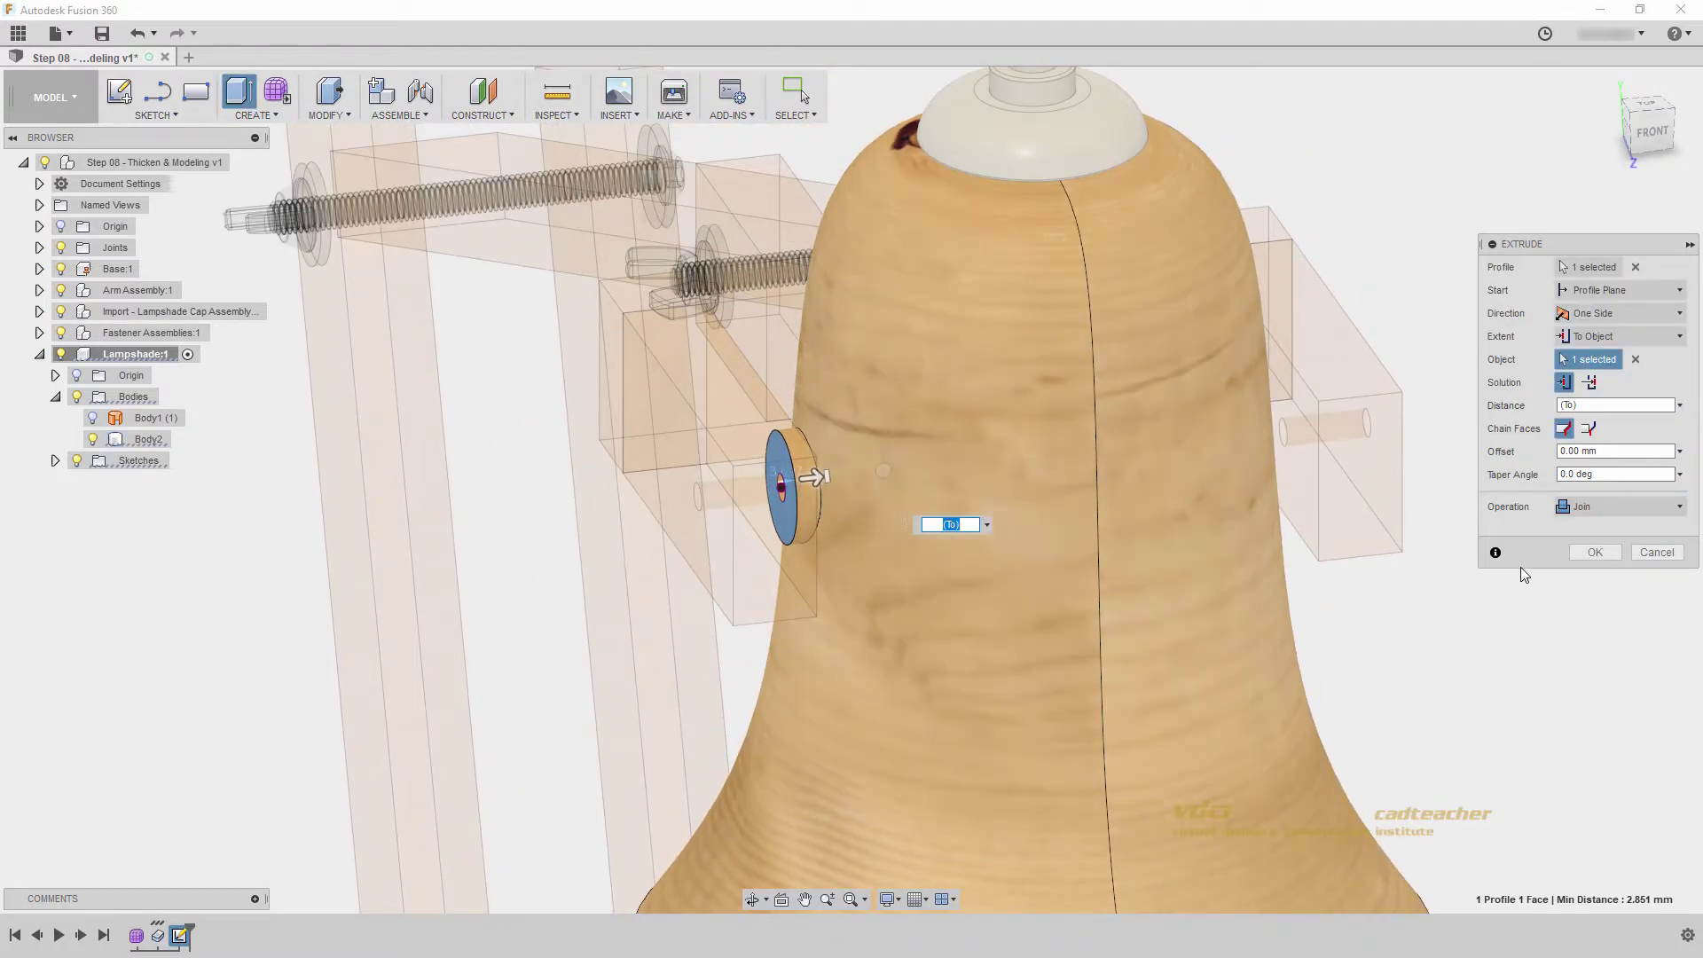
pyautogui.click(1630, 507)
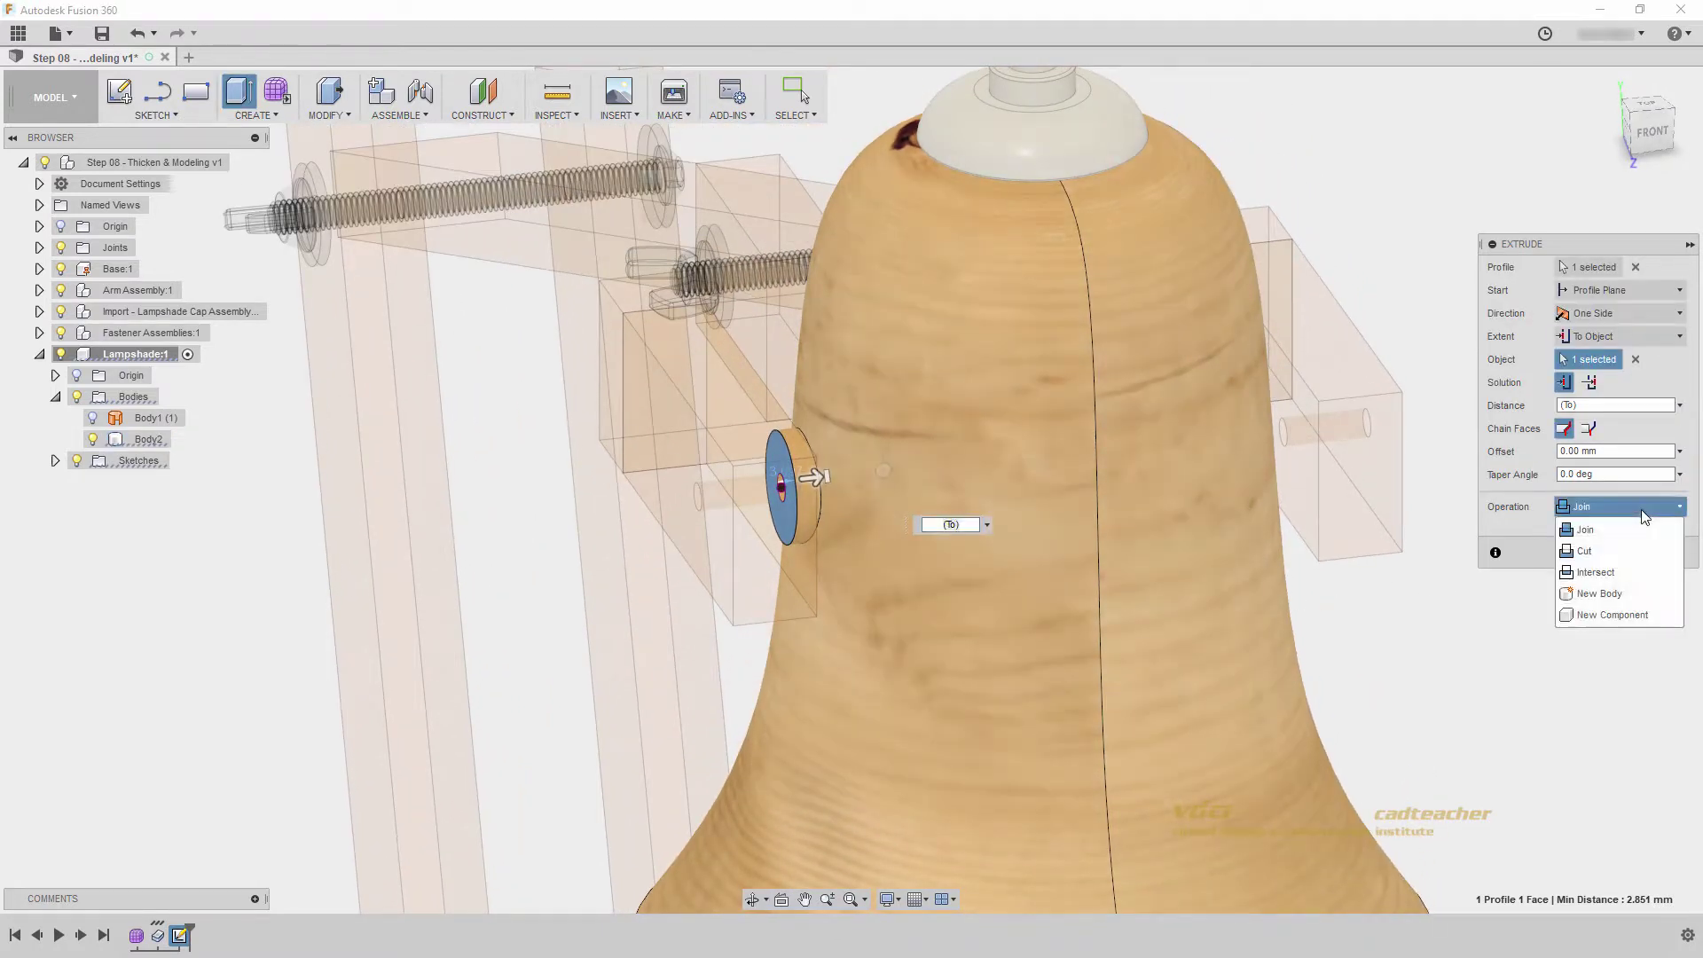
pyautogui.click(1626, 594)
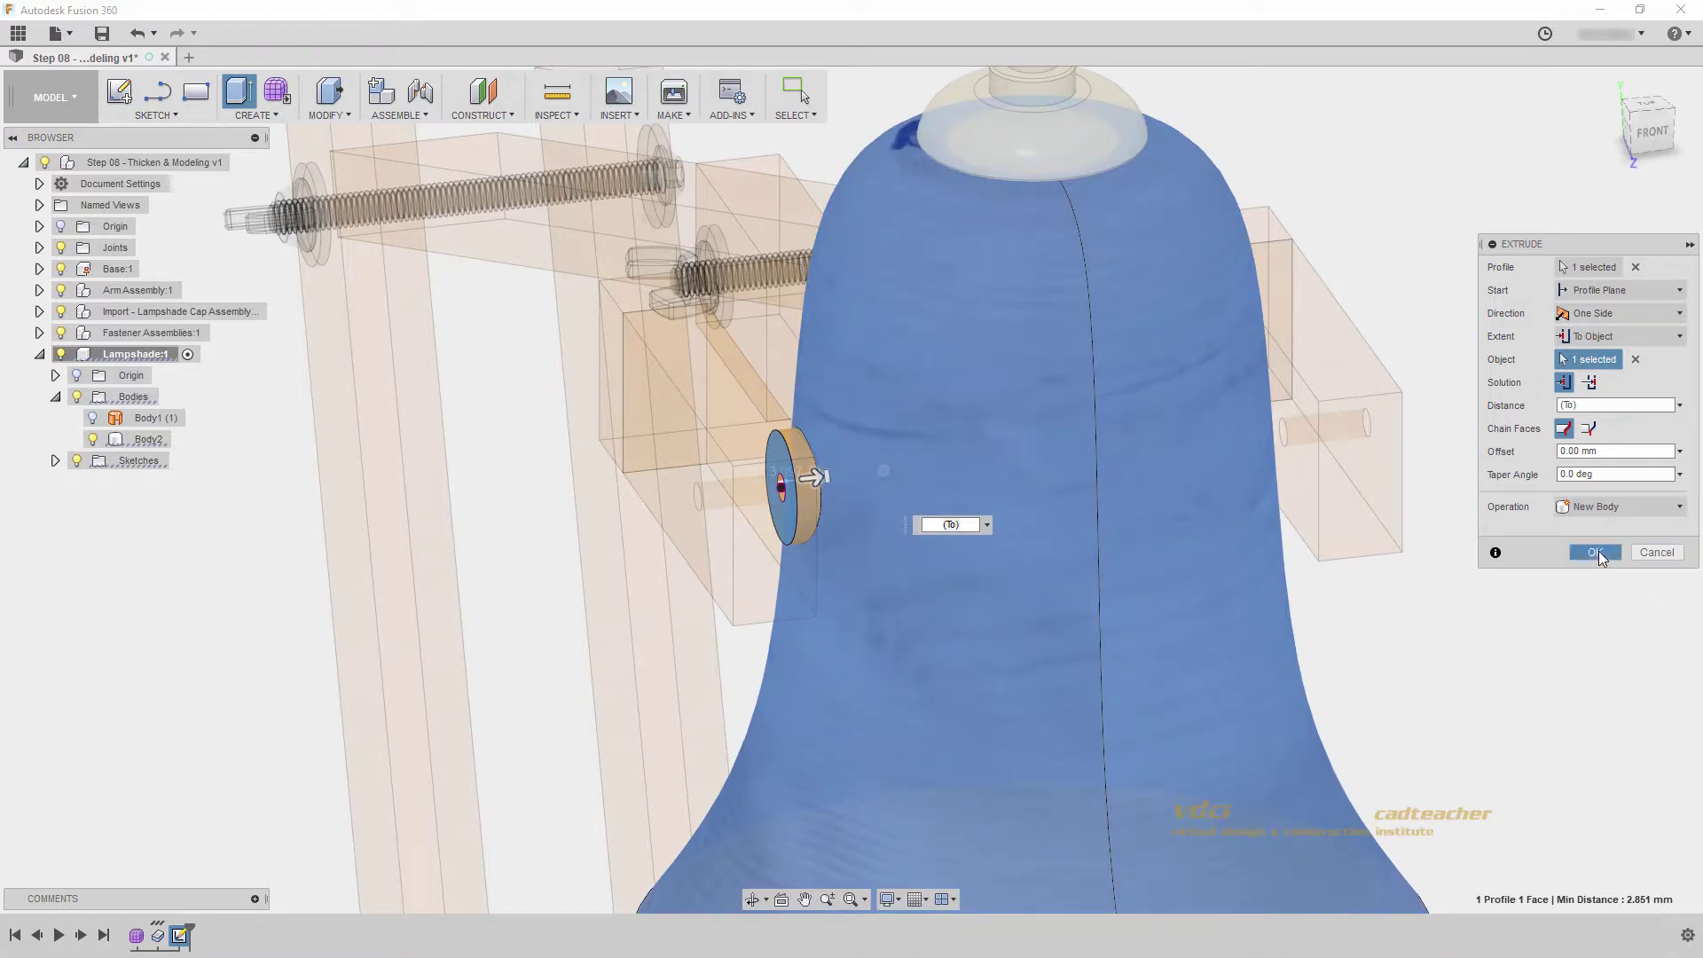
pyautogui.click(1596, 551)
# - Orbit around the bell to check the new boss, selecting and deselecting Body2
pyautogui.moveTo(1113, 586); pyautogui.dragTo(1100, 581, button='middle')
pyautogui.press('Escape')
pyautogui.scroll(-5, 1019, 568)
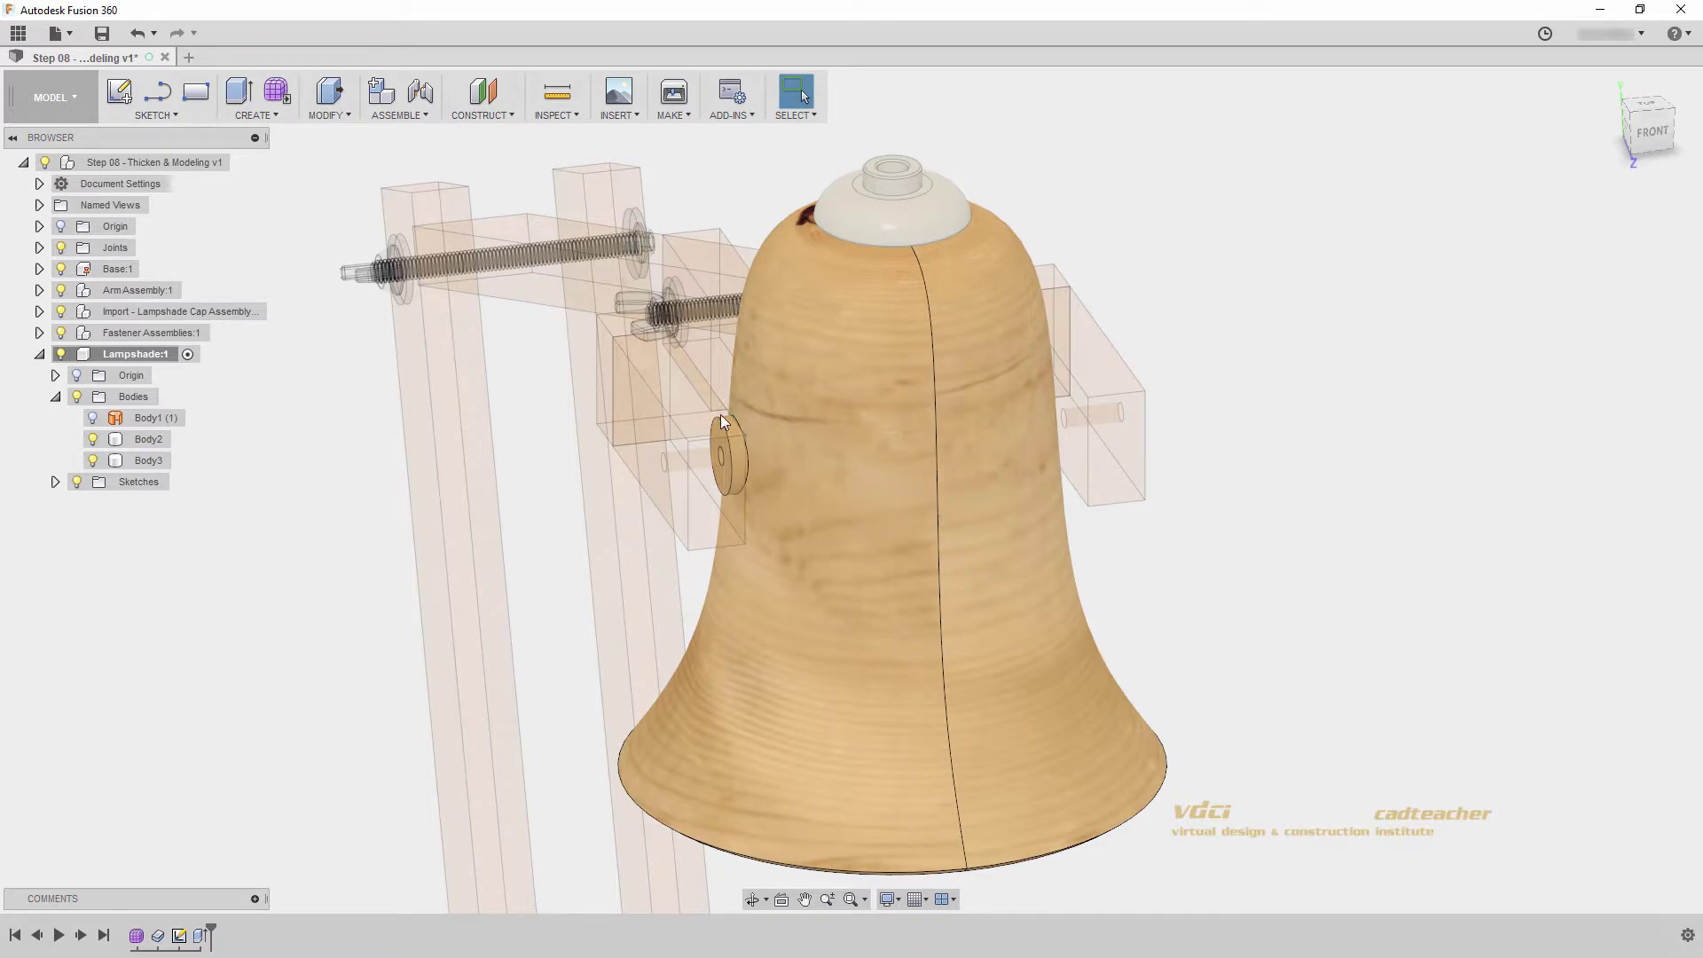
pyautogui.click(795, 495)
pyautogui.keyDown('shift'); pyautogui.moveTo(1033, 563); pyautogui.dragTo(969, 560, button='middle'); pyautogui.keyUp('shift')
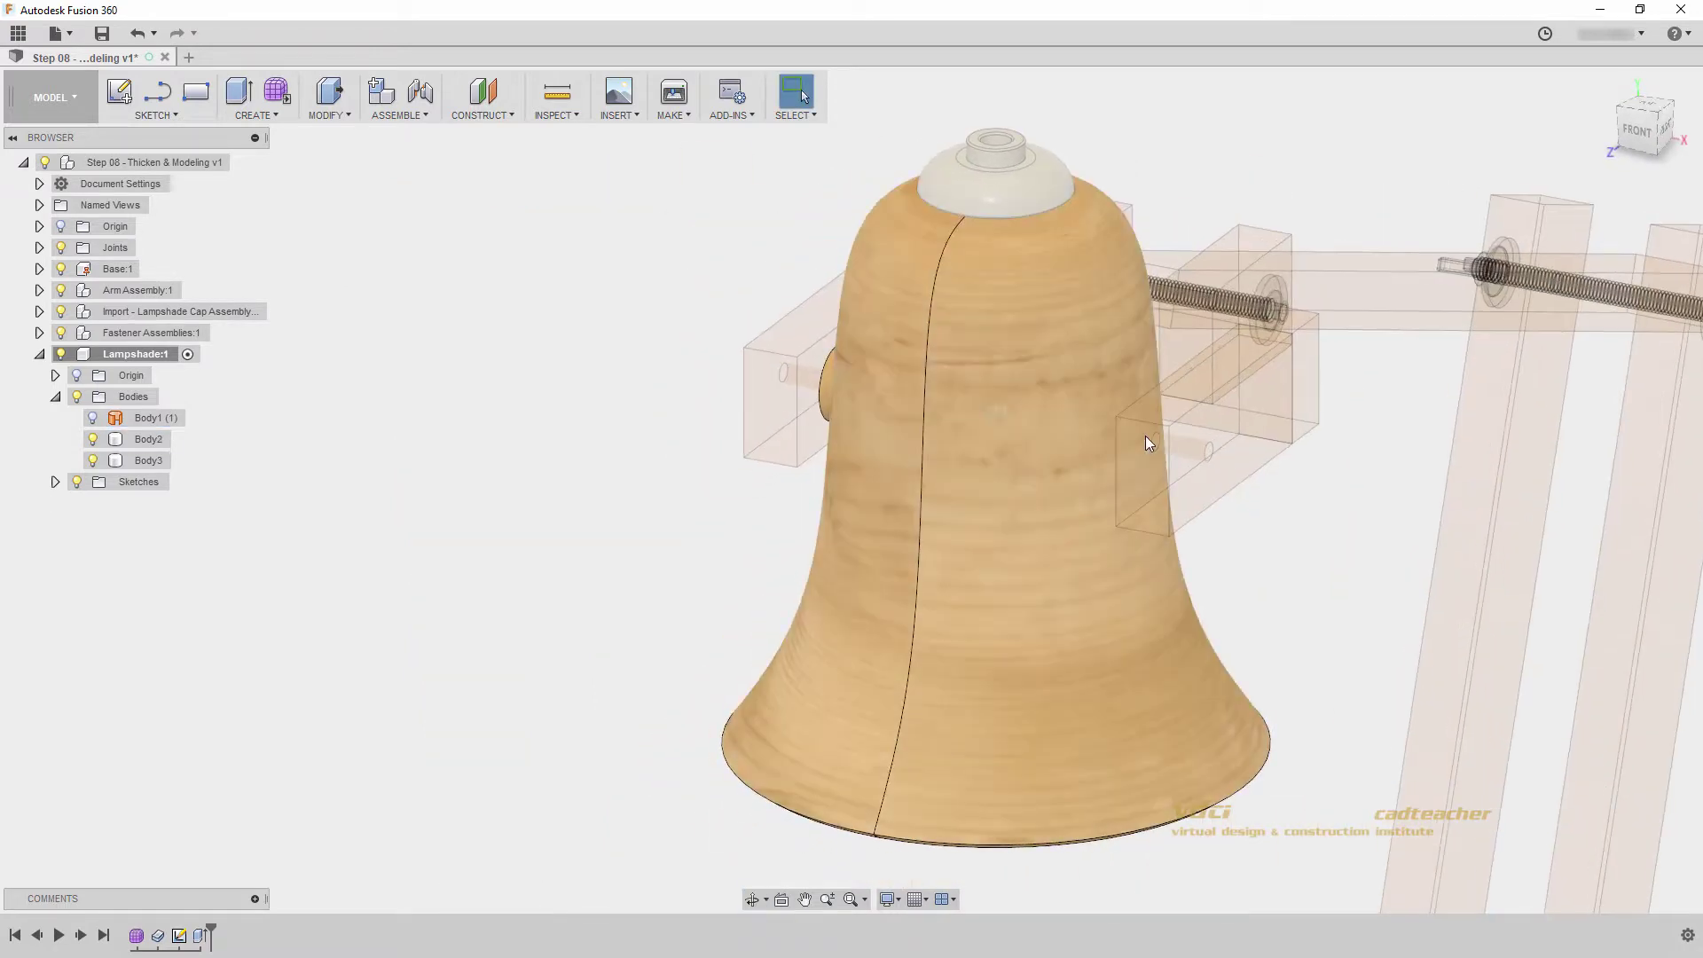
pyautogui.keyDown('shift'); pyautogui.moveTo(1061, 499); pyautogui.dragTo(981, 568, button='middle'); pyautogui.keyUp('shift')
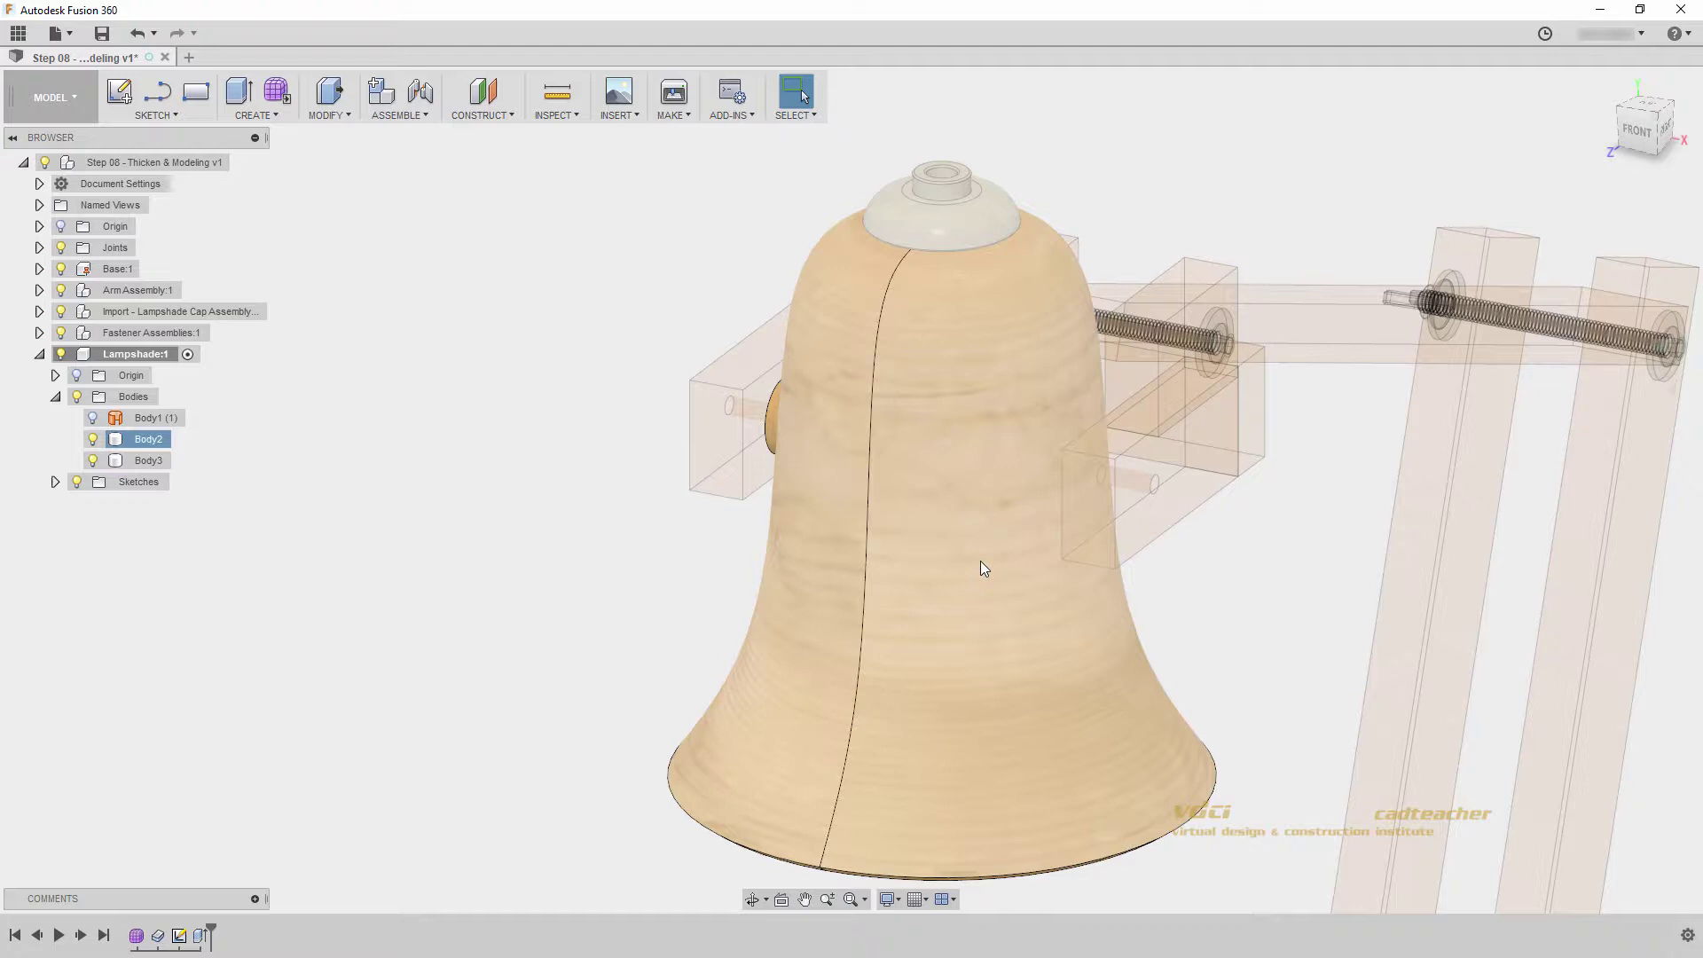
pyautogui.keyDown('shift'); pyautogui.moveTo(982, 560); pyautogui.dragTo(795, 512, button='middle'); pyautogui.keyUp('shift')
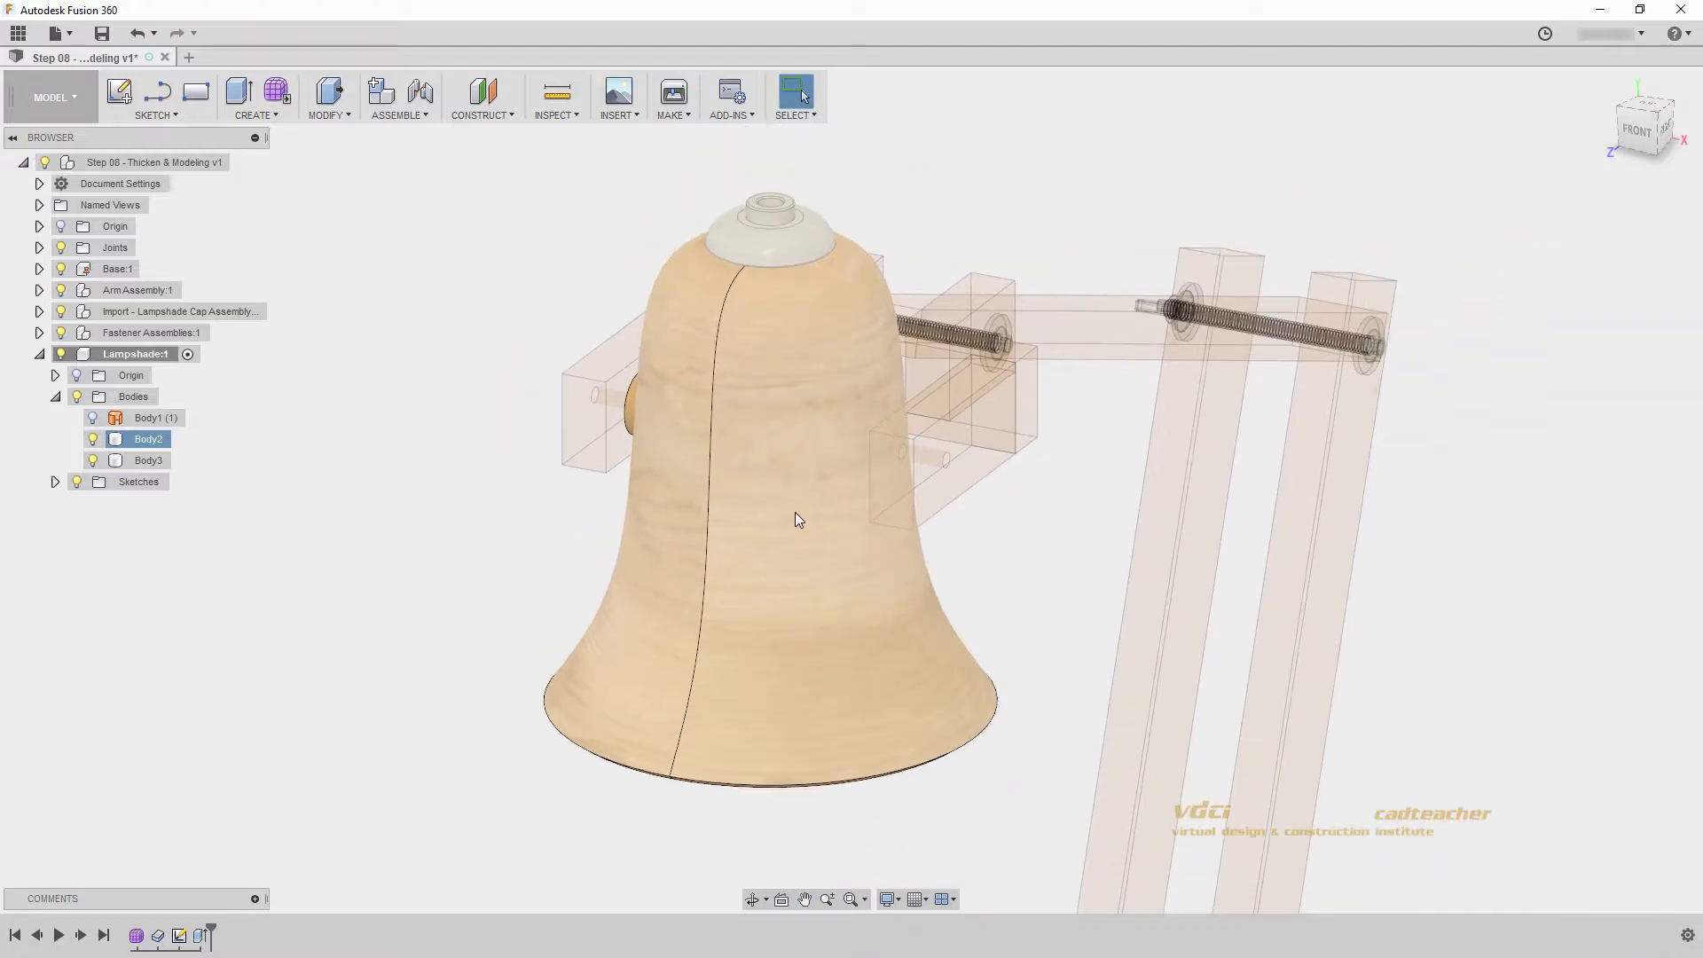
pyautogui.click(339, 225)
pyautogui.click(254, 116)
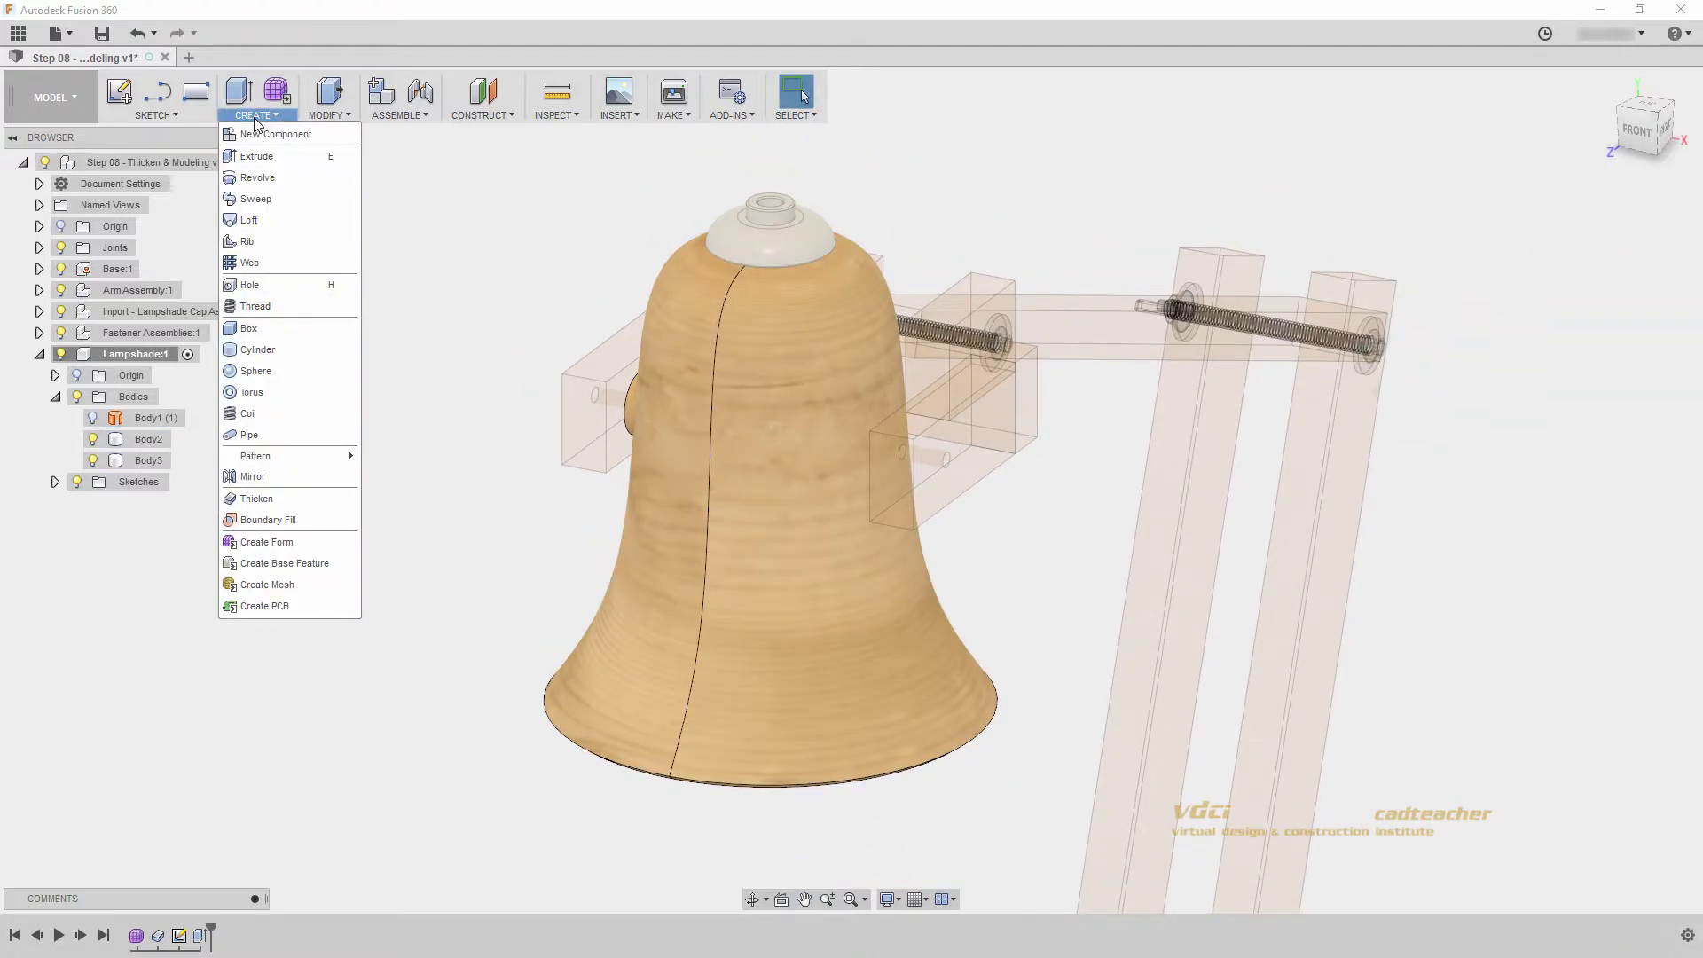
# - Mirror boss body Body3 across the lamp's plane as a body, creating Body4
pyautogui.click(301, 480)
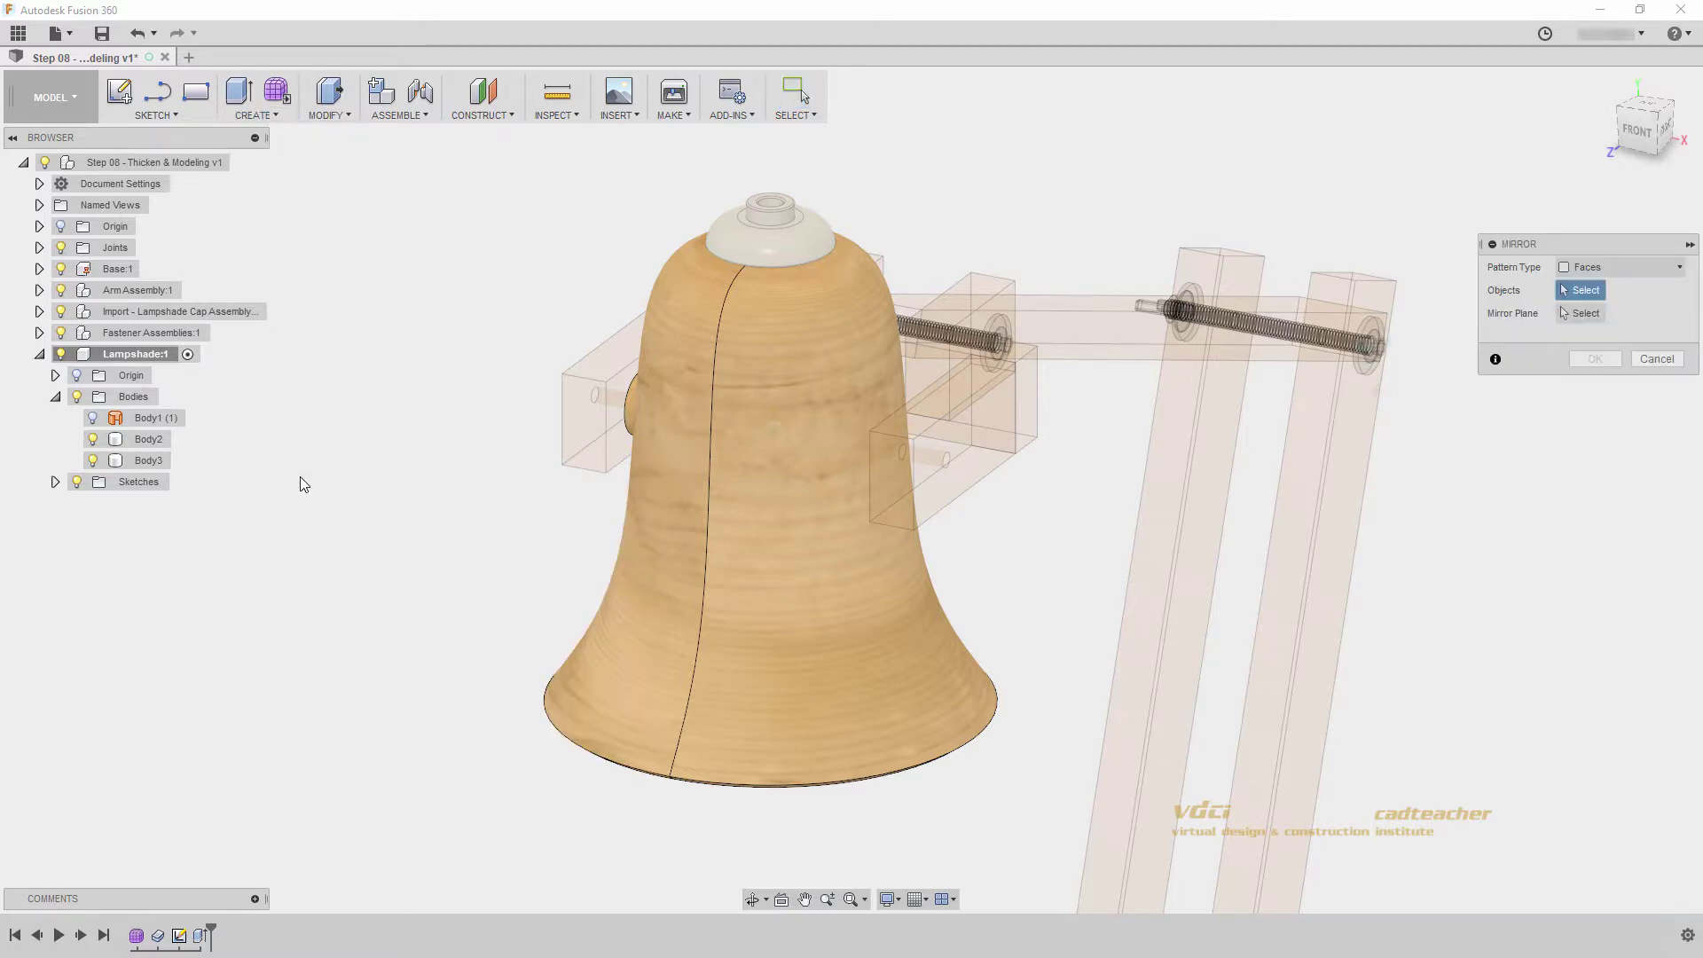
pyautogui.click(1634, 268)
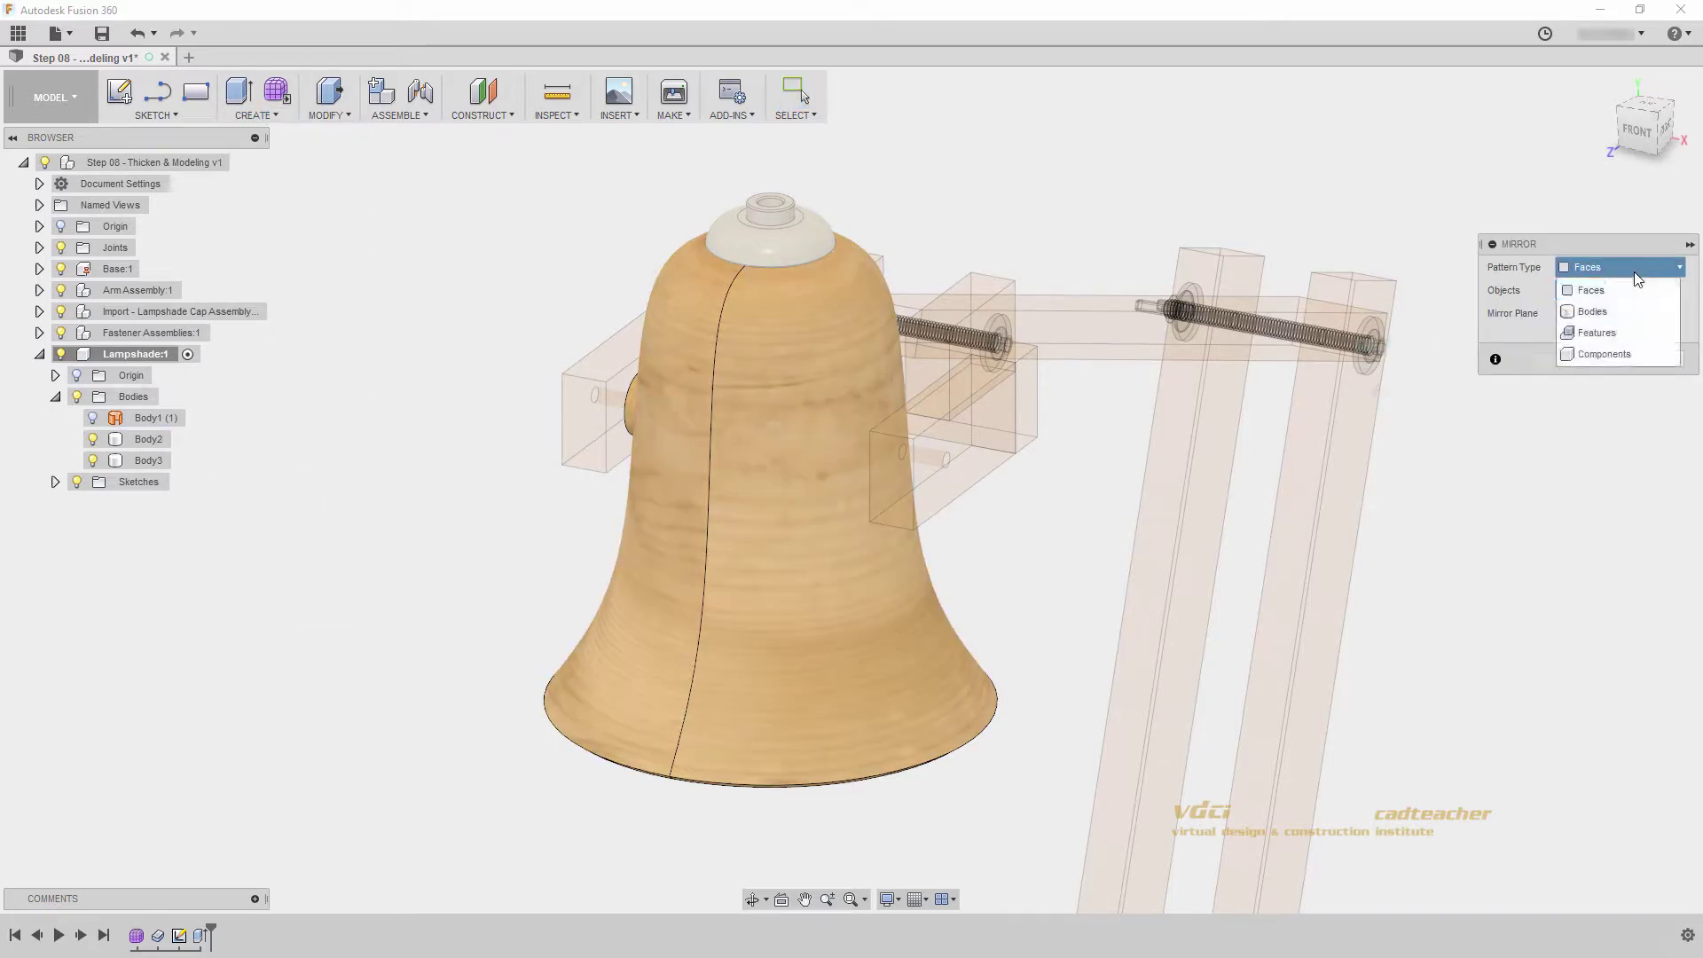
pyautogui.click(1620, 312)
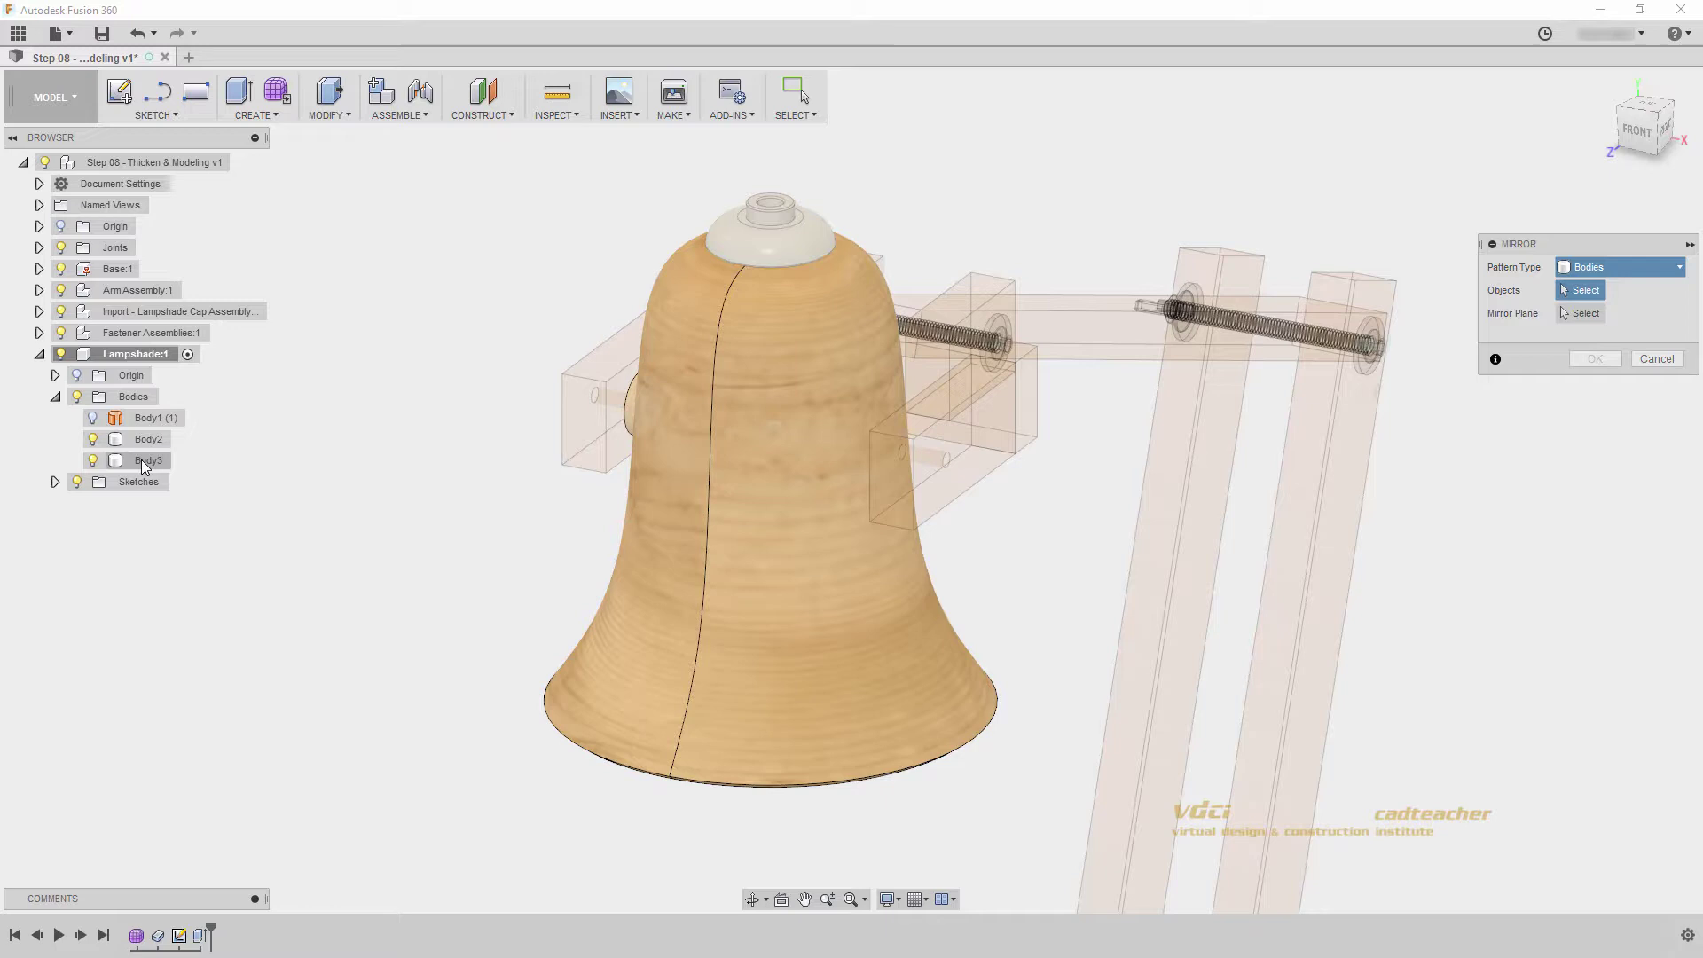
pyautogui.click(141, 459)
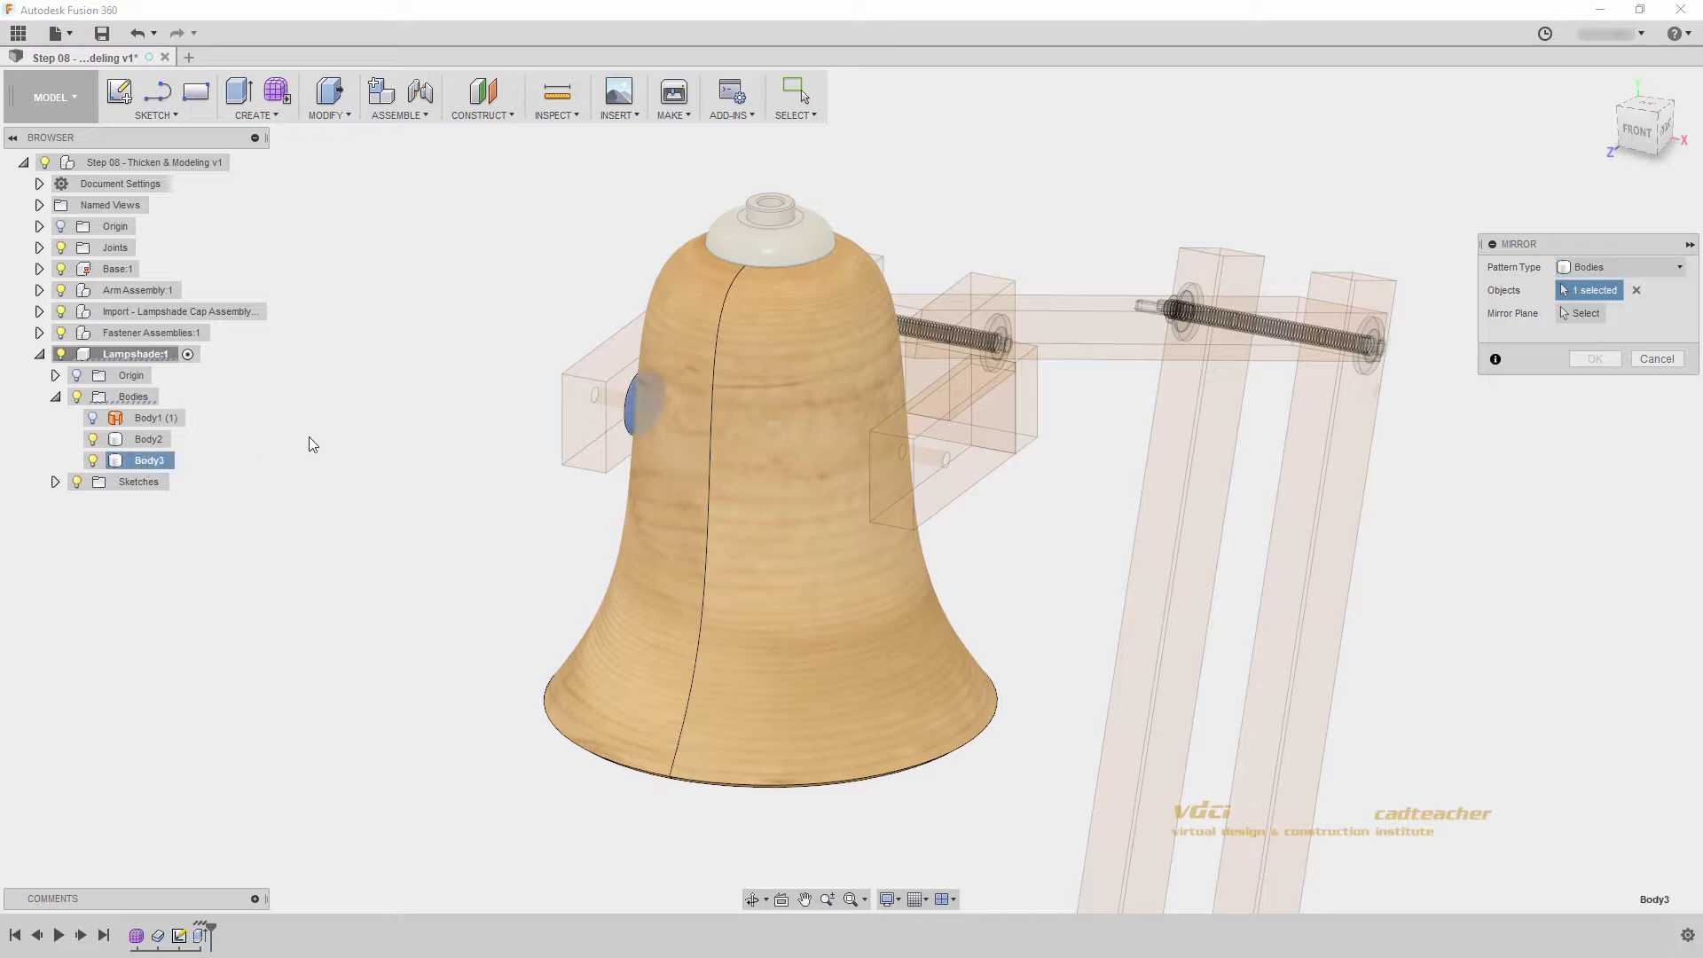
pyautogui.click(1578, 315)
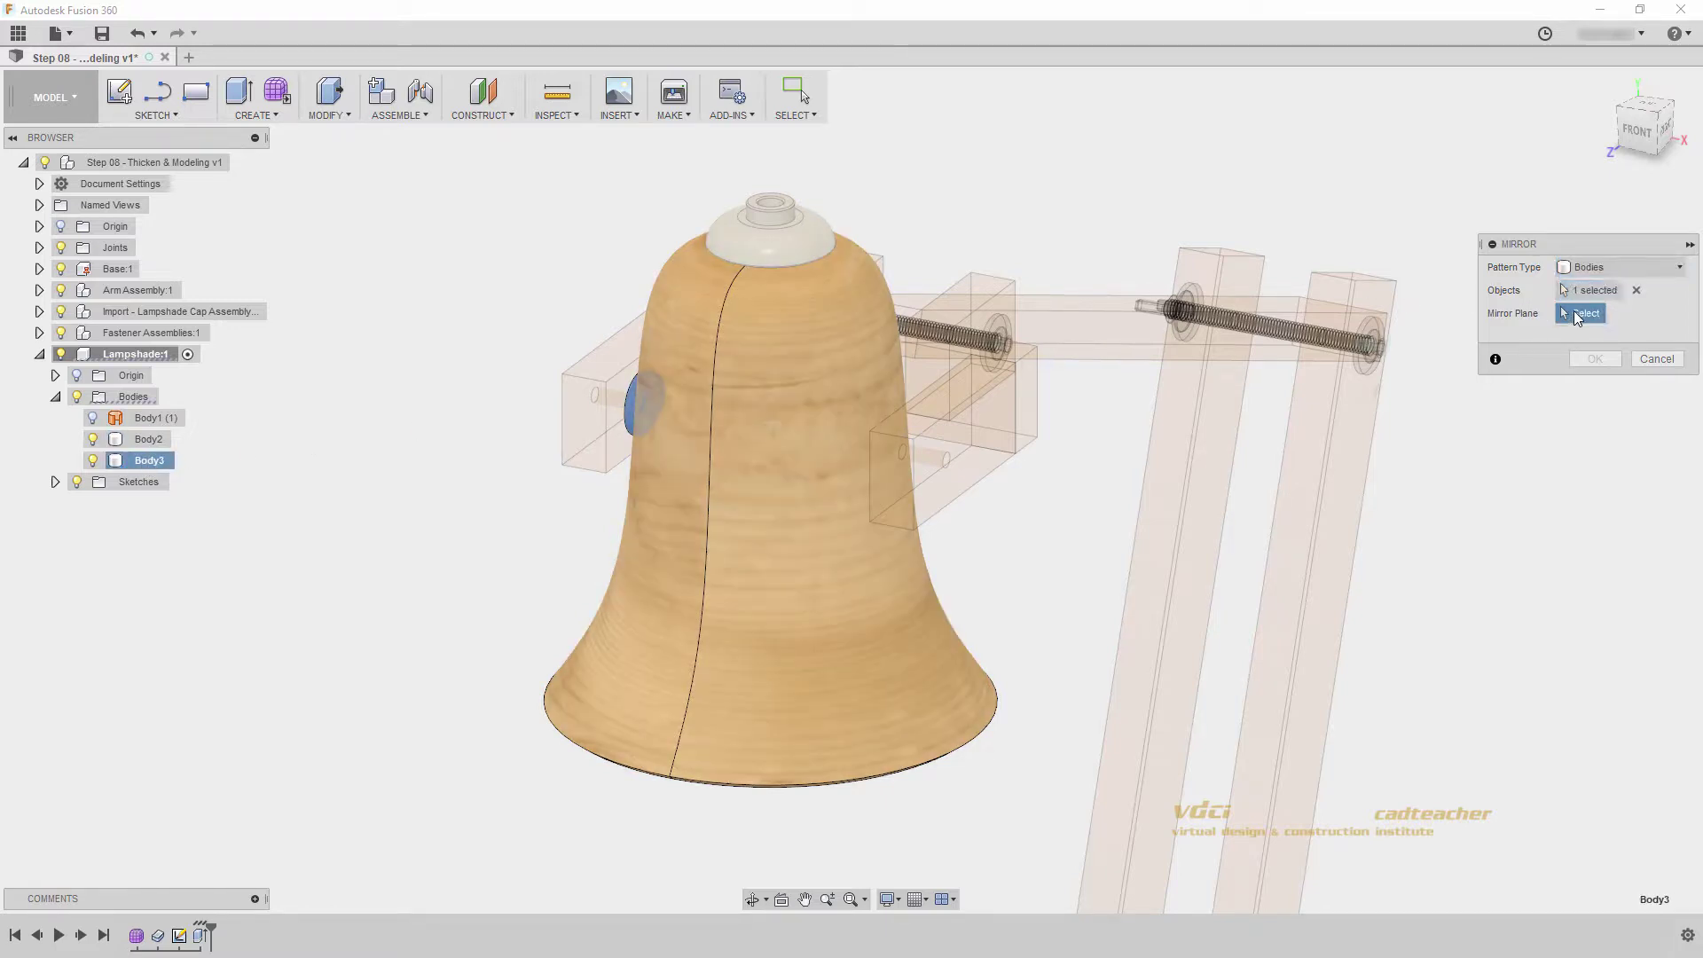
pyautogui.scroll(-3, 1126, 470)
pyautogui.moveTo(1050, 477); pyautogui.dragTo(956, 333, button='middle')
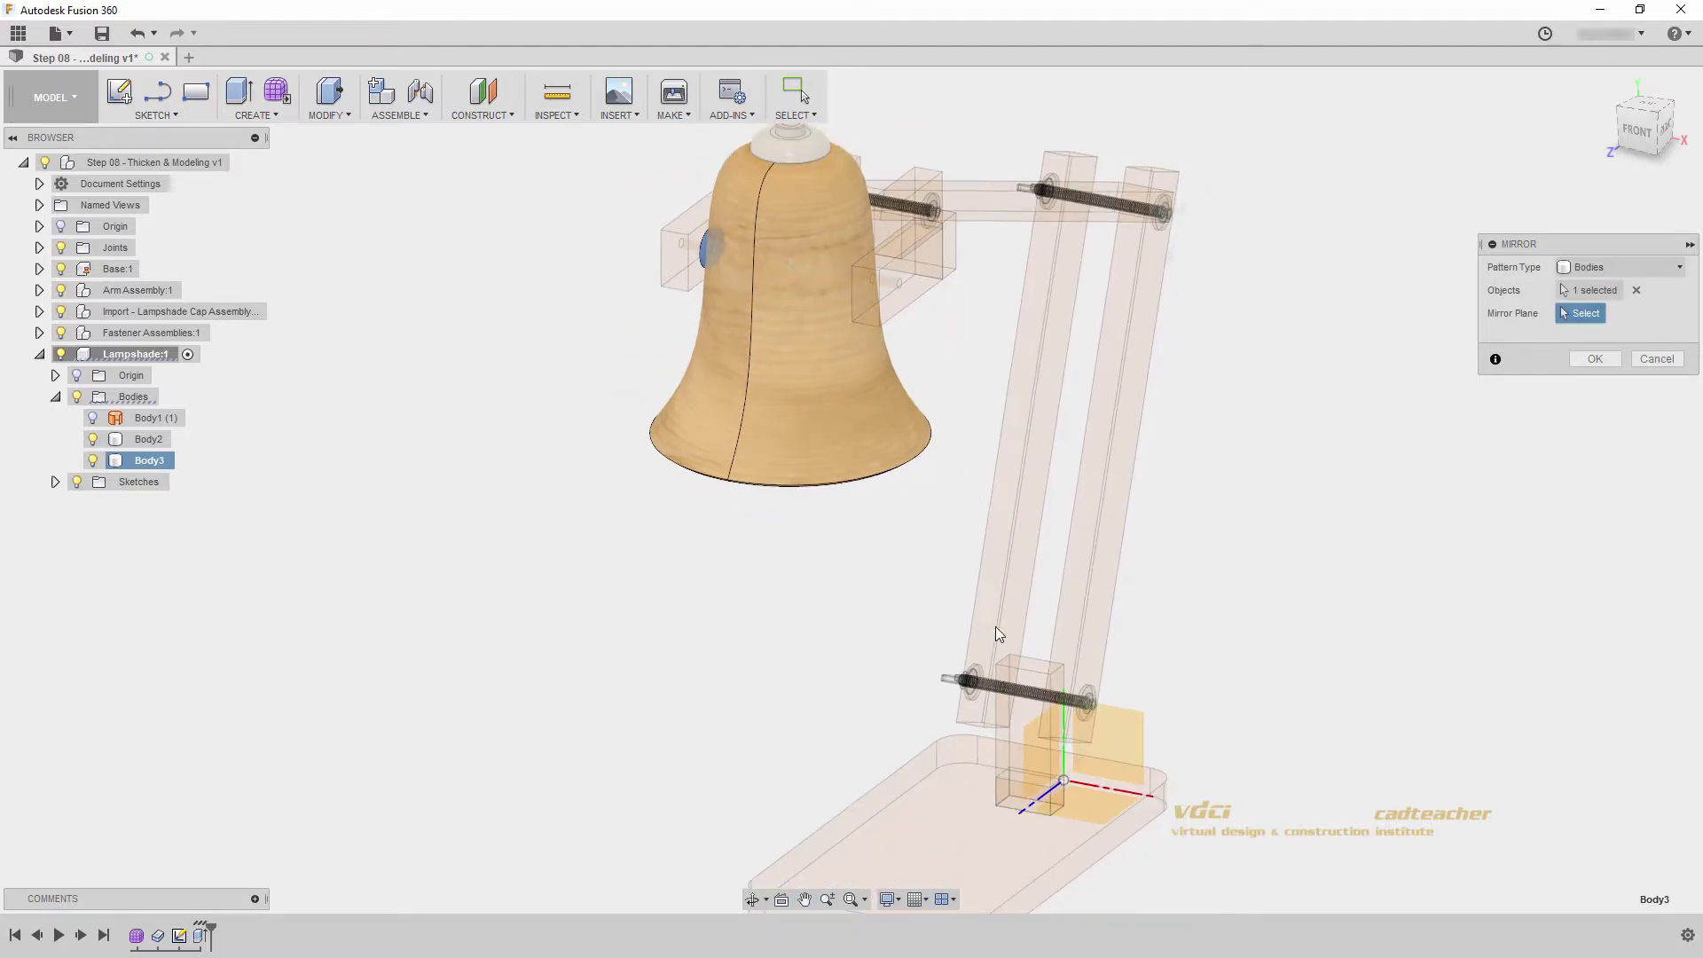
pyautogui.moveTo(1038, 748)
pyautogui.keyDown('shift'); pyautogui.mouseDown(button='middle')
pyautogui.moveTo(1064, 756)
pyautogui.moveTo(1013, 759)
pyautogui.moveTo(1028, 723)
pyautogui.mouseUp(button='middle'); pyautogui.keyUp('shift')
pyautogui.click(1067, 720)
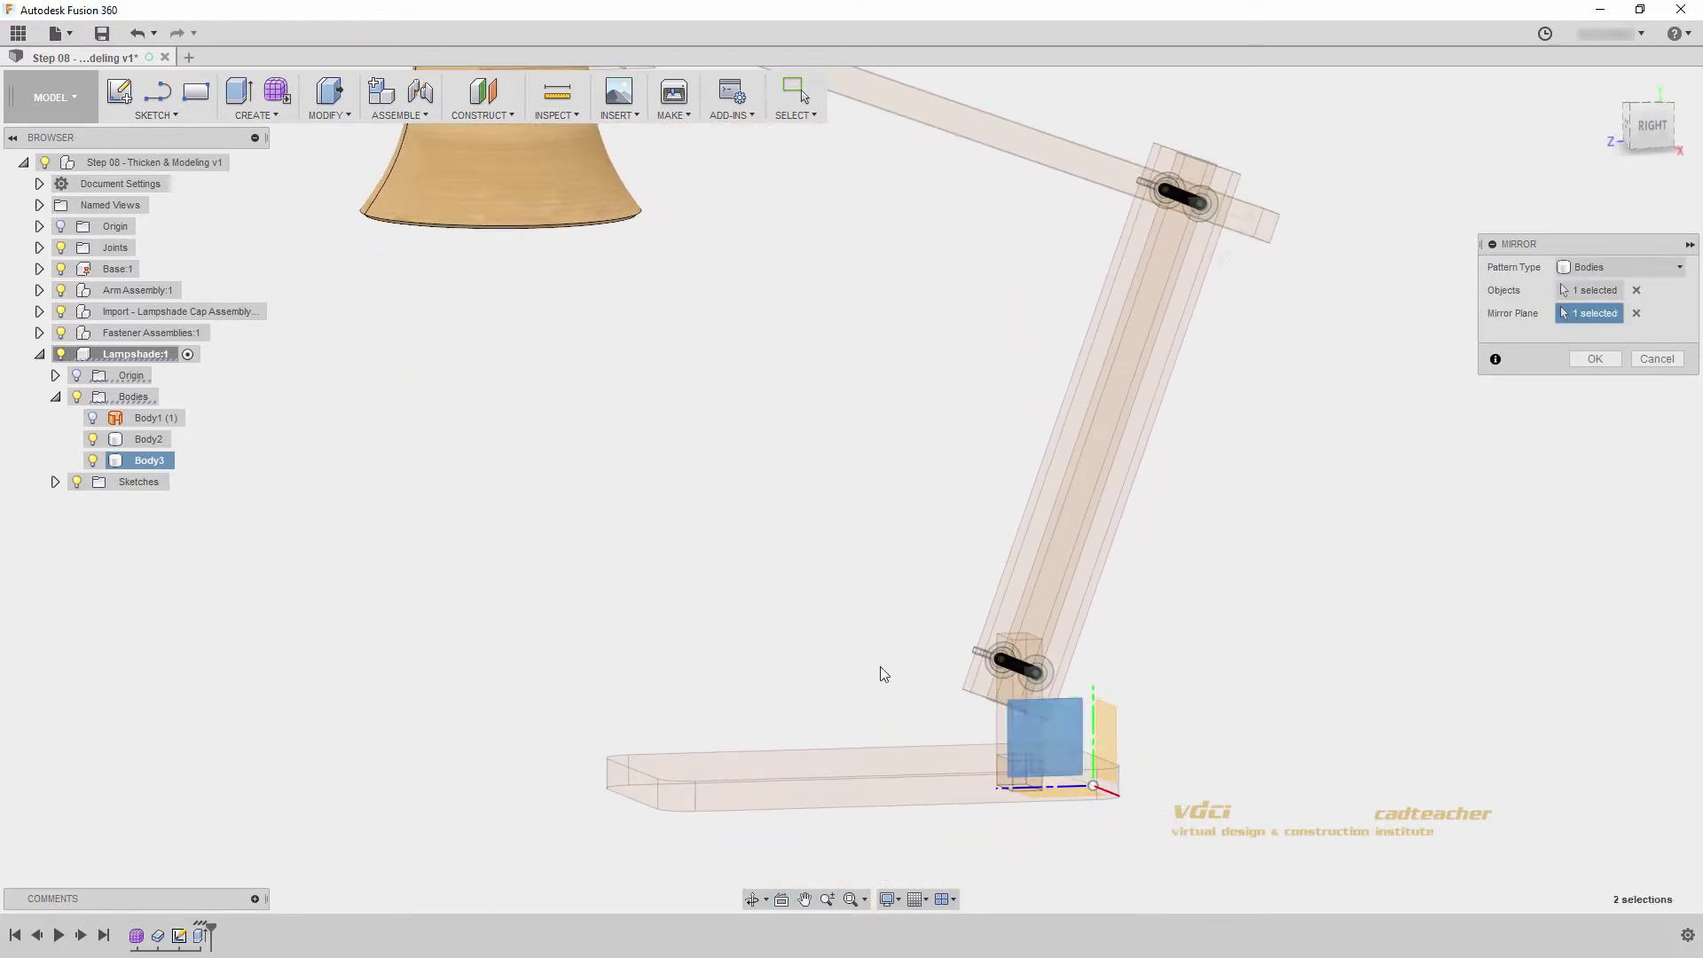
pyautogui.keyDown('shift'); pyautogui.moveTo(878, 673); pyautogui.dragTo(848, 692, button='middle'); pyautogui.keyUp('shift')
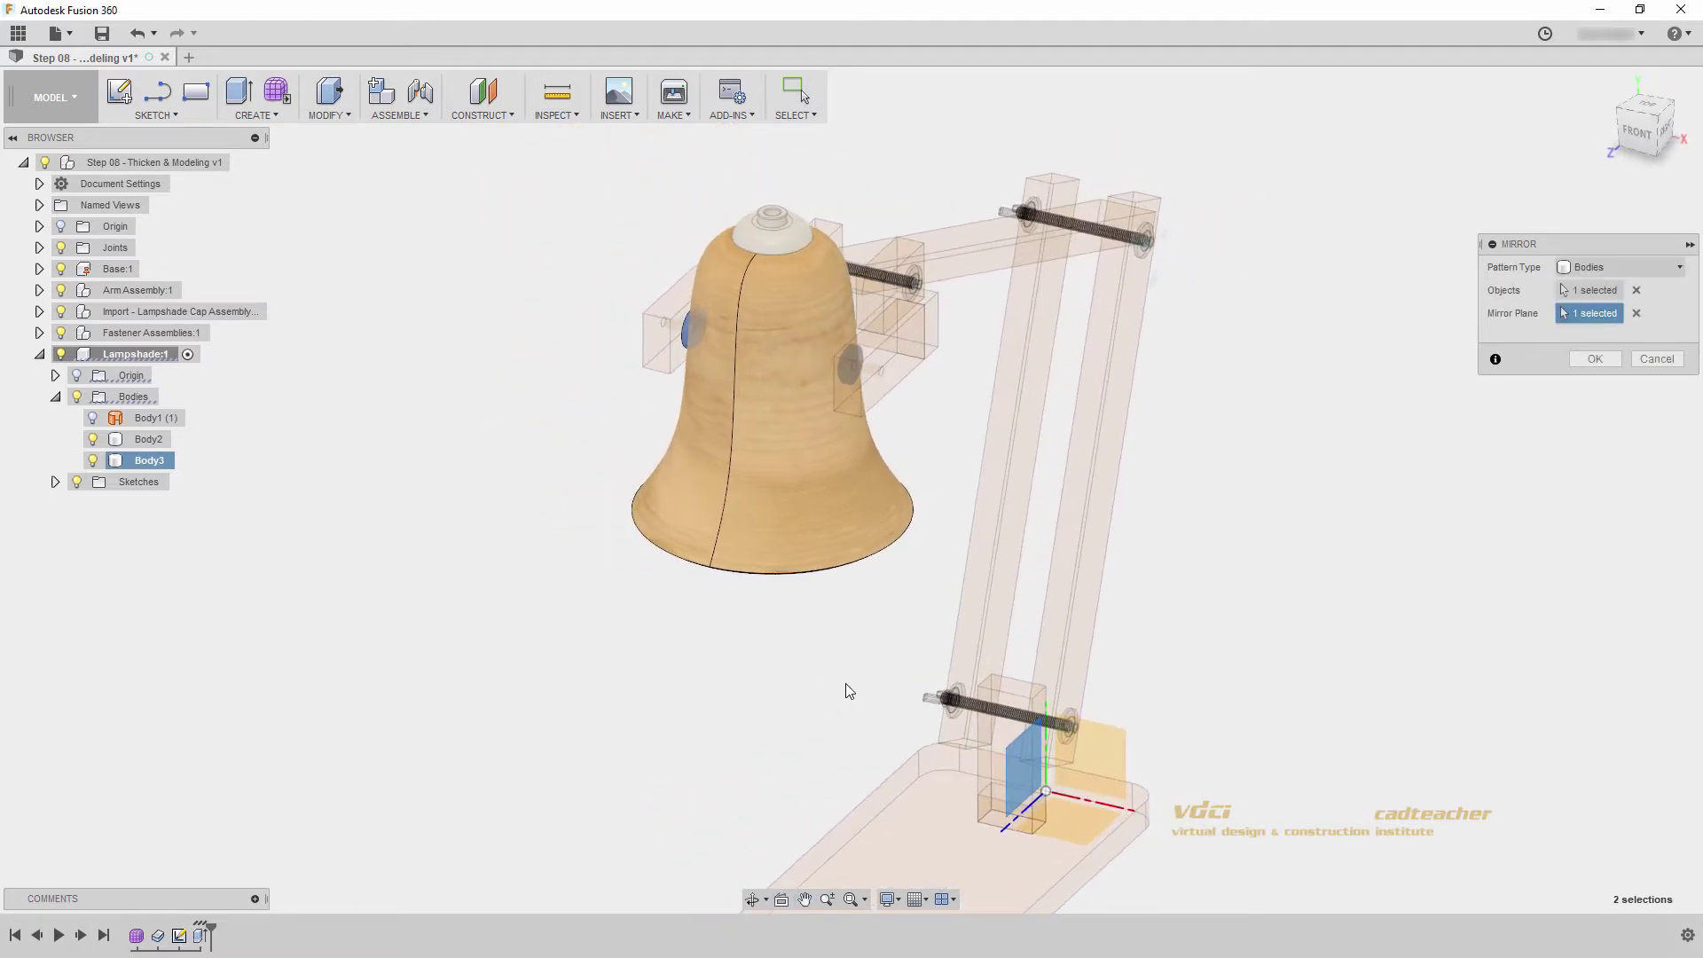
pyautogui.keyDown('shift'); pyautogui.moveTo(849, 352); pyautogui.dragTo(825, 407, button='middle'); pyautogui.keyUp('shift')
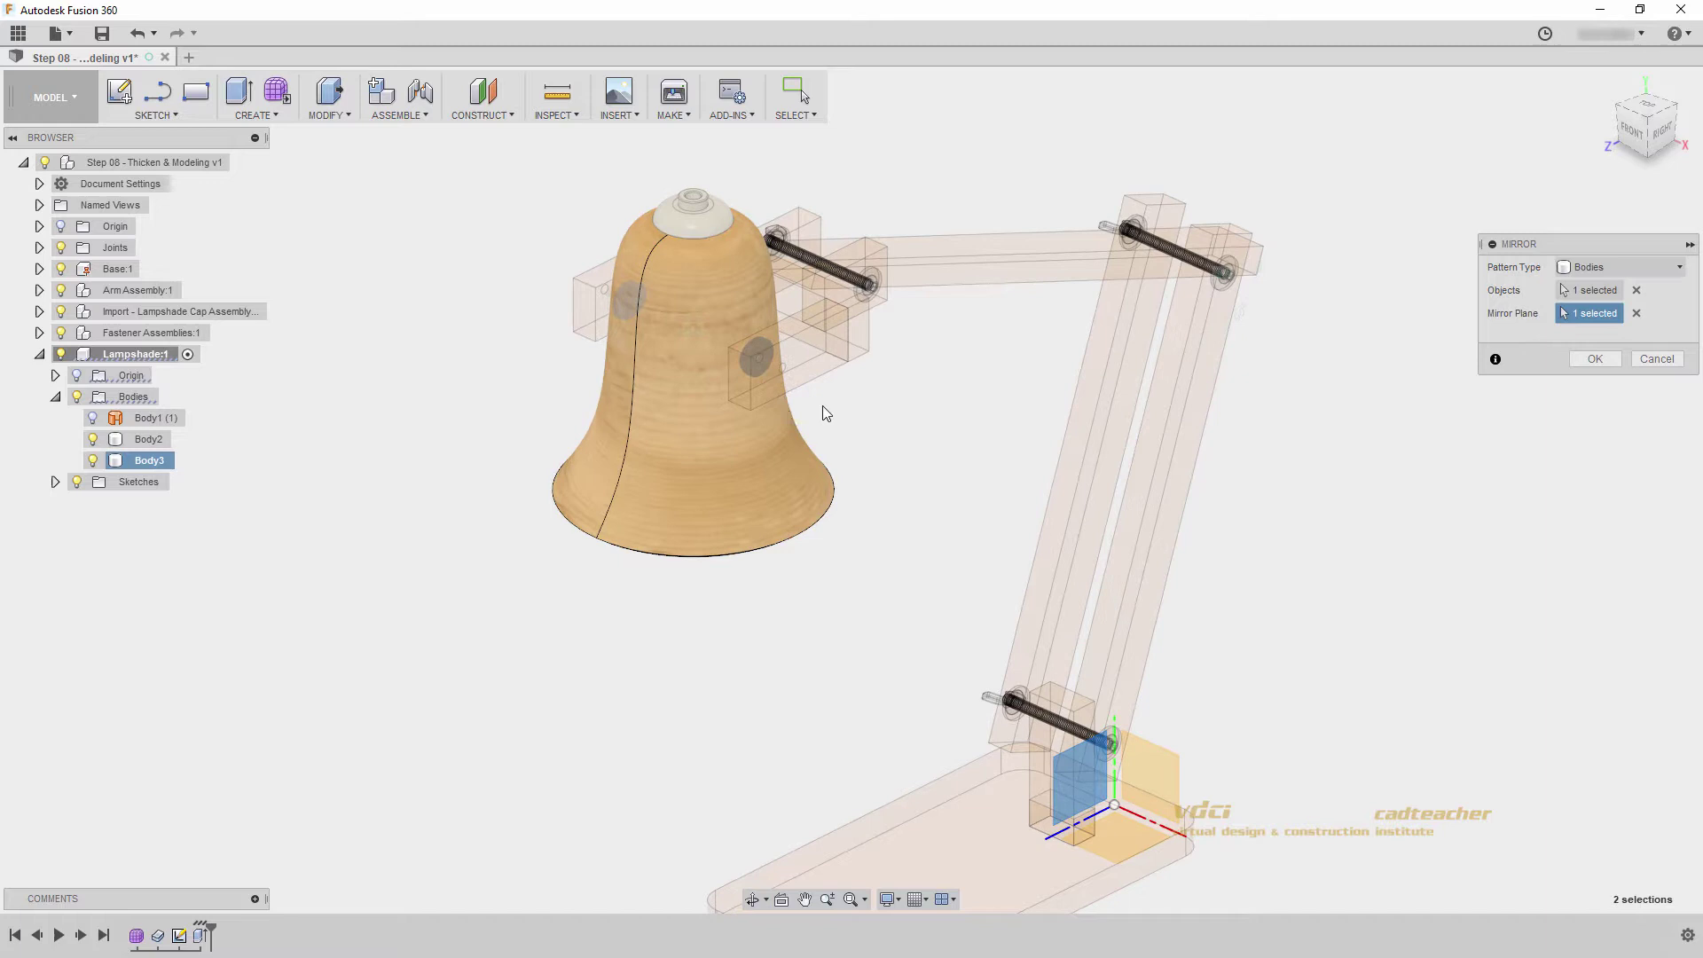
pyautogui.click(1594, 358)
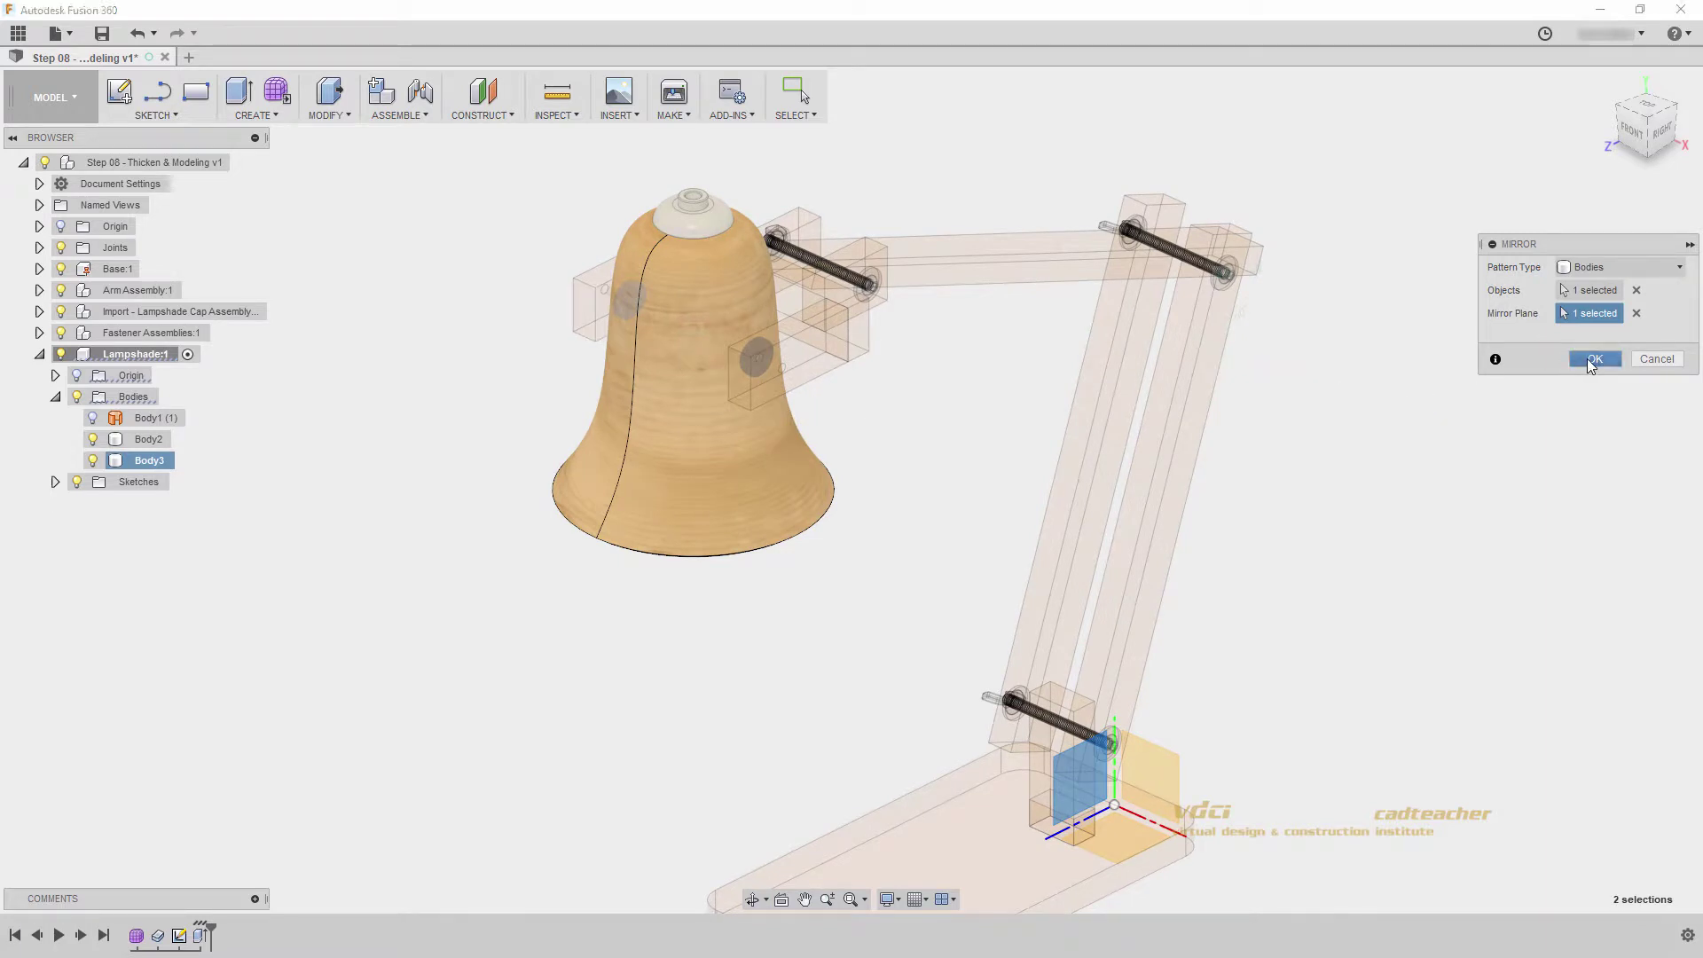
pyautogui.keyDown('shift'); pyautogui.moveTo(962, 534); pyautogui.dragTo(861, 575, button='middle'); pyautogui.keyUp('shift')
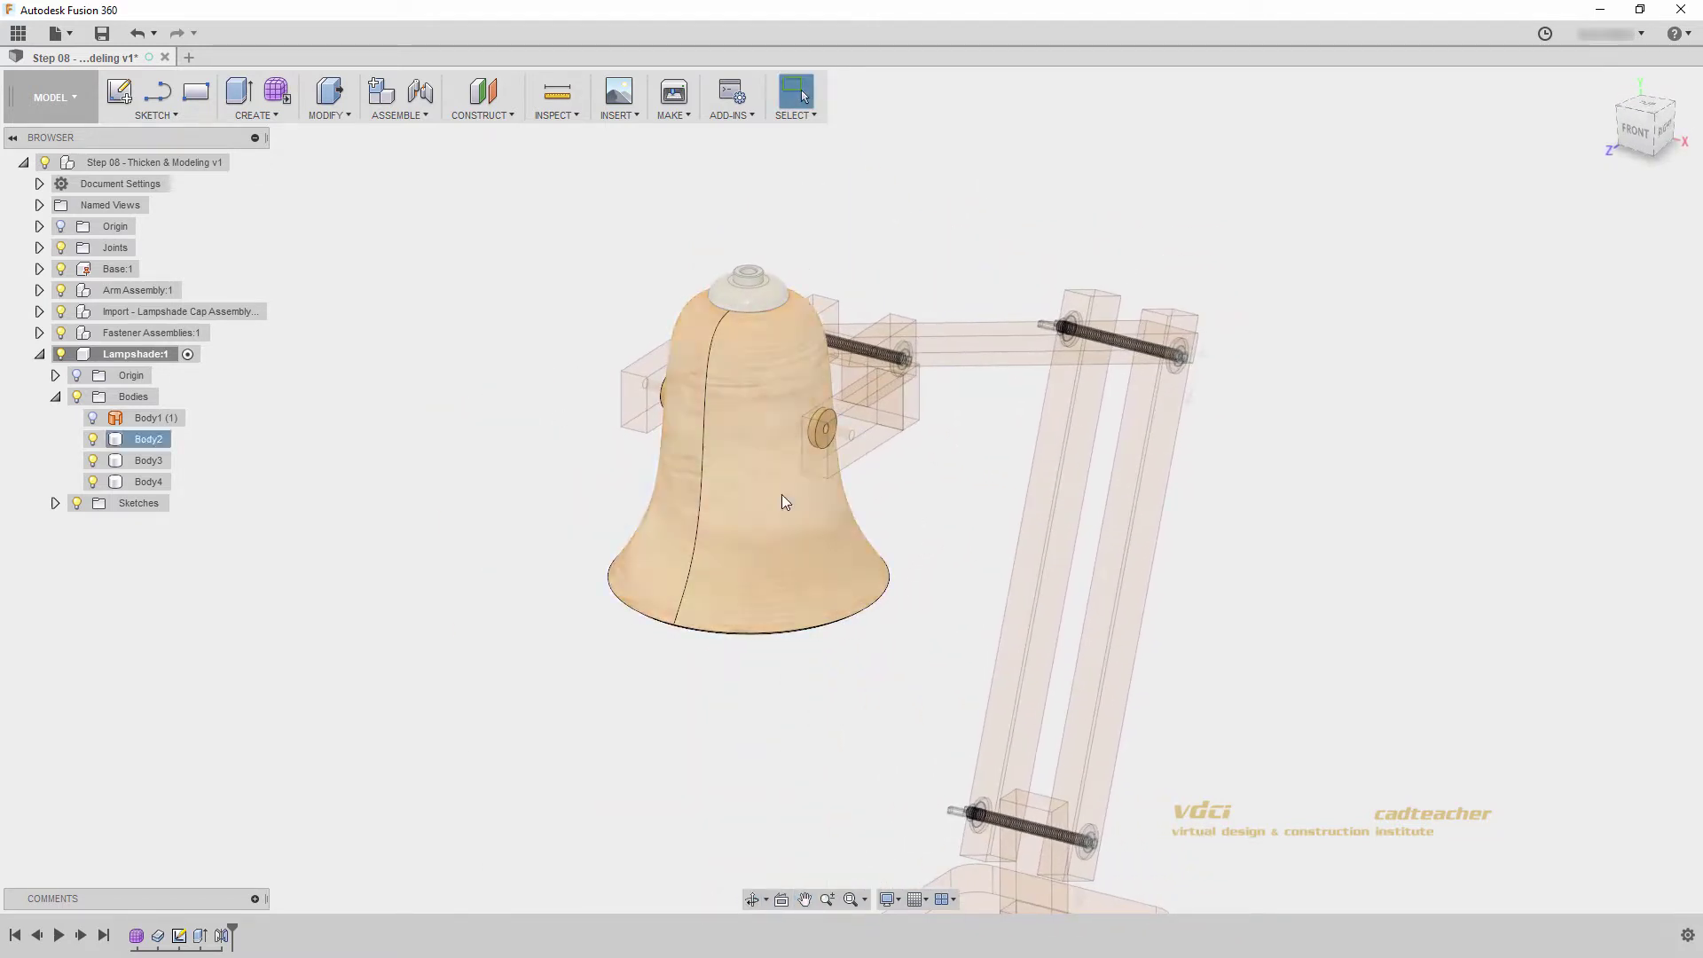
# - Isolate the Lampshade:1 component from its browser context menu
pyautogui.rightClick(156, 354)
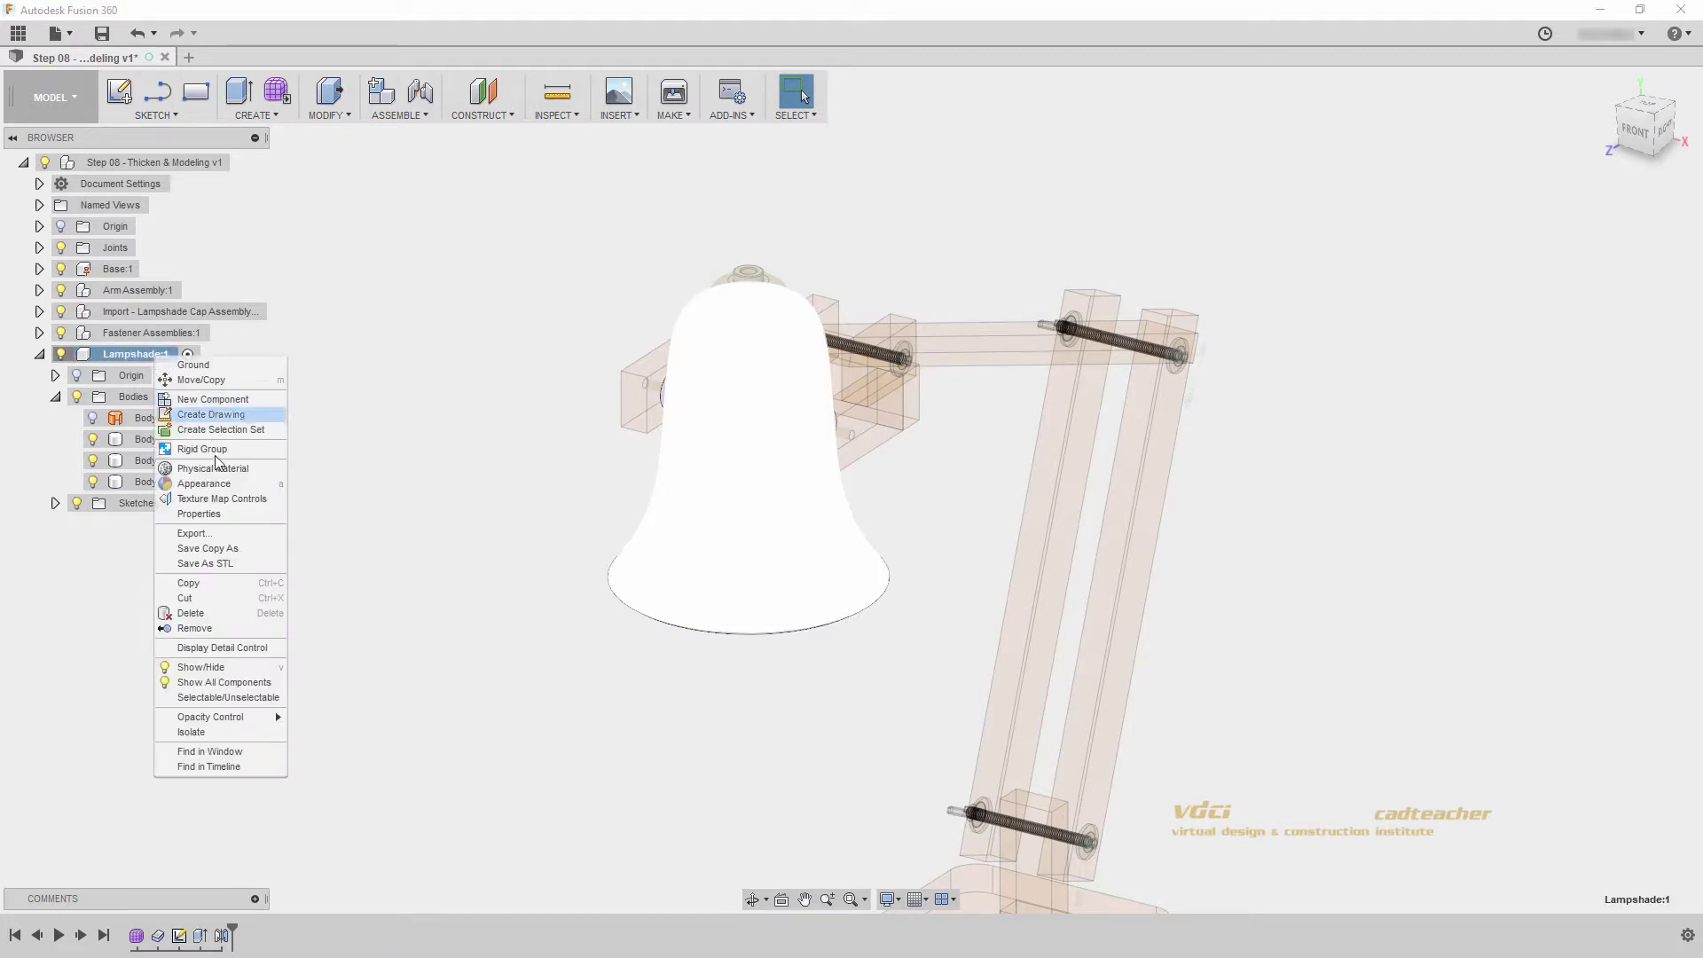
pyautogui.click(211, 730)
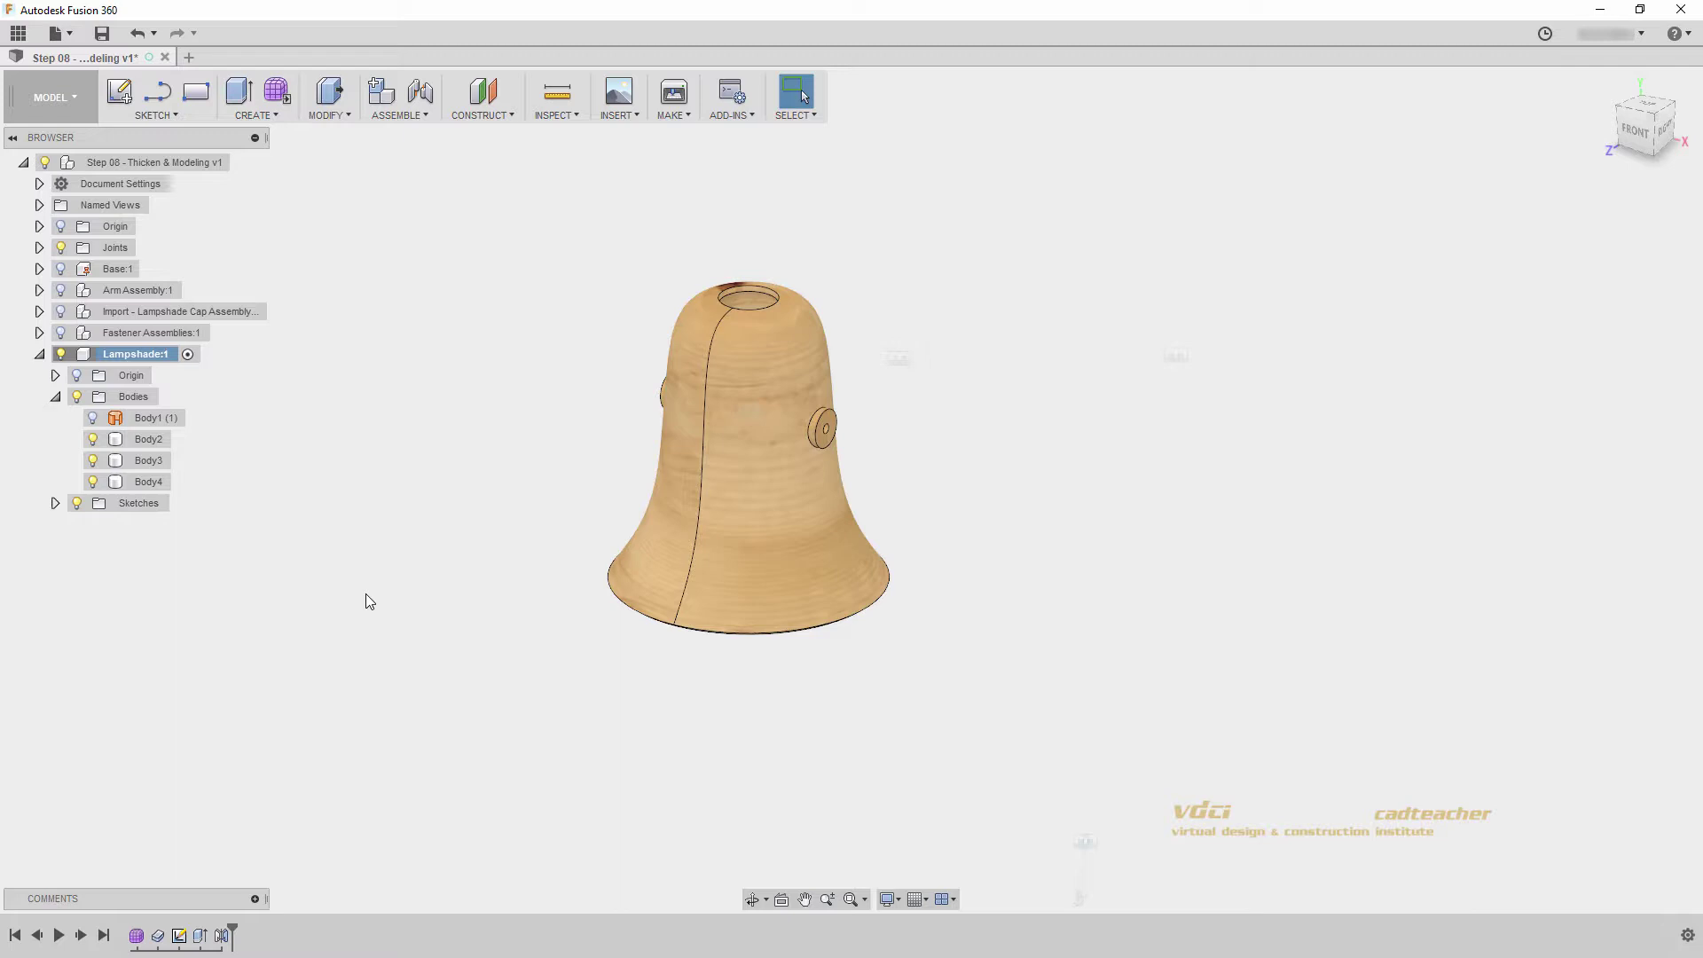
# - Combine the two boss bodies into the bell body Body2 with a Join operation
pyautogui.click(321, 116)
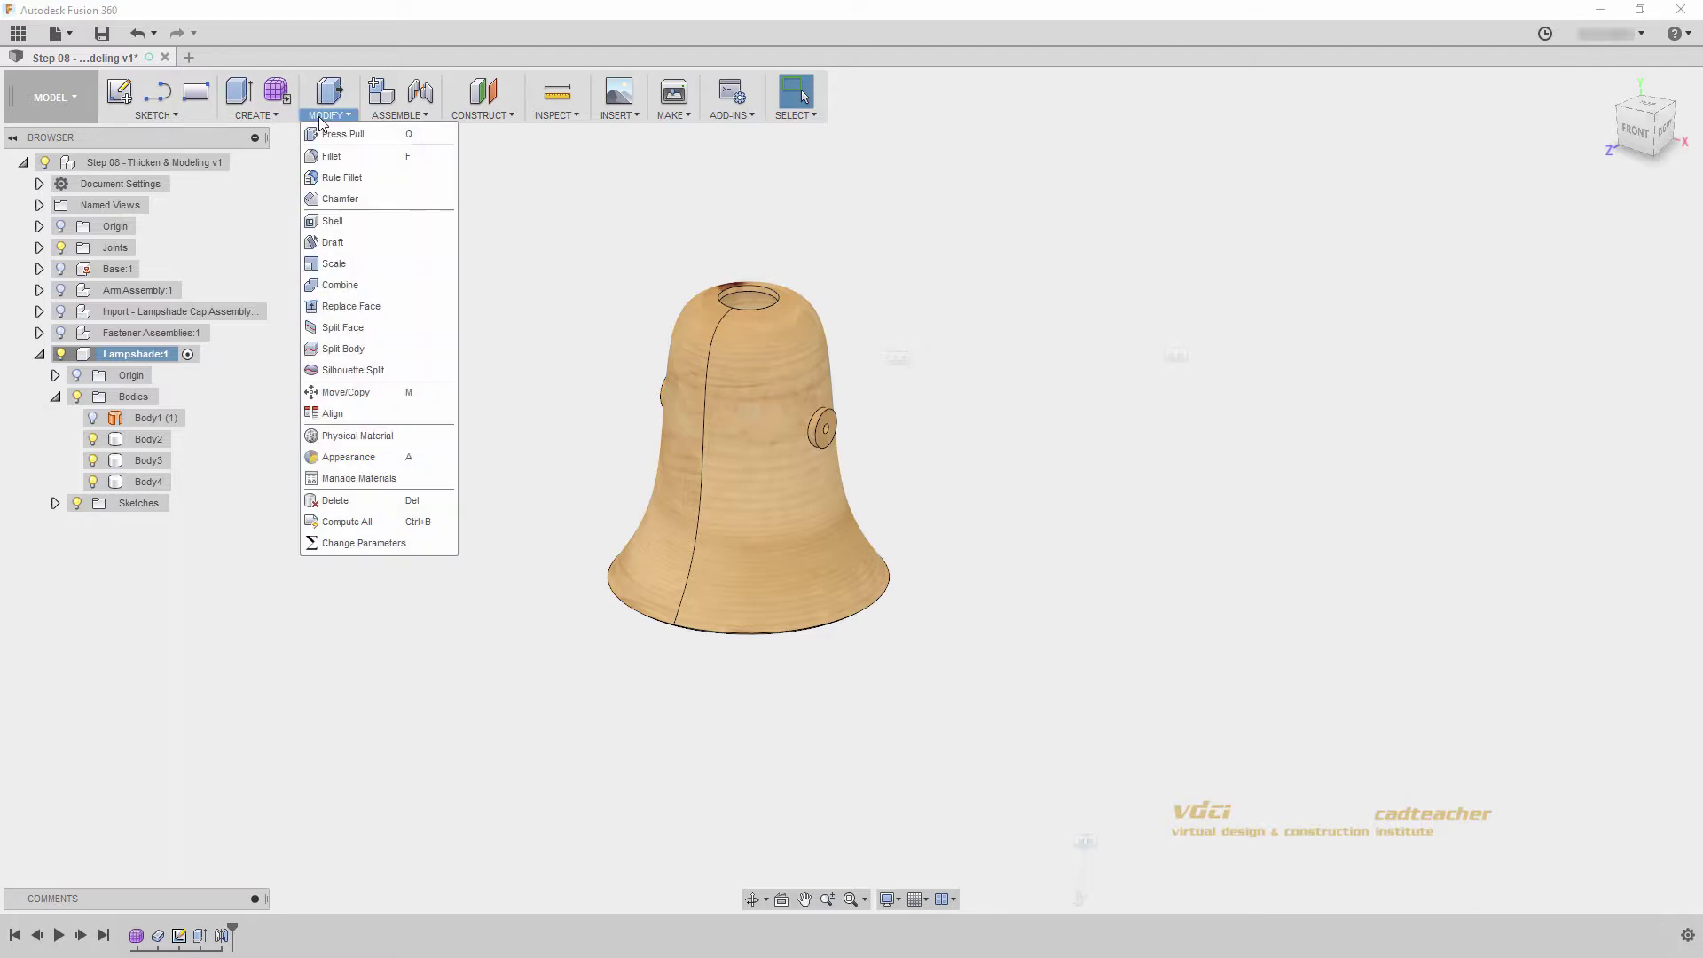
pyautogui.click(349, 288)
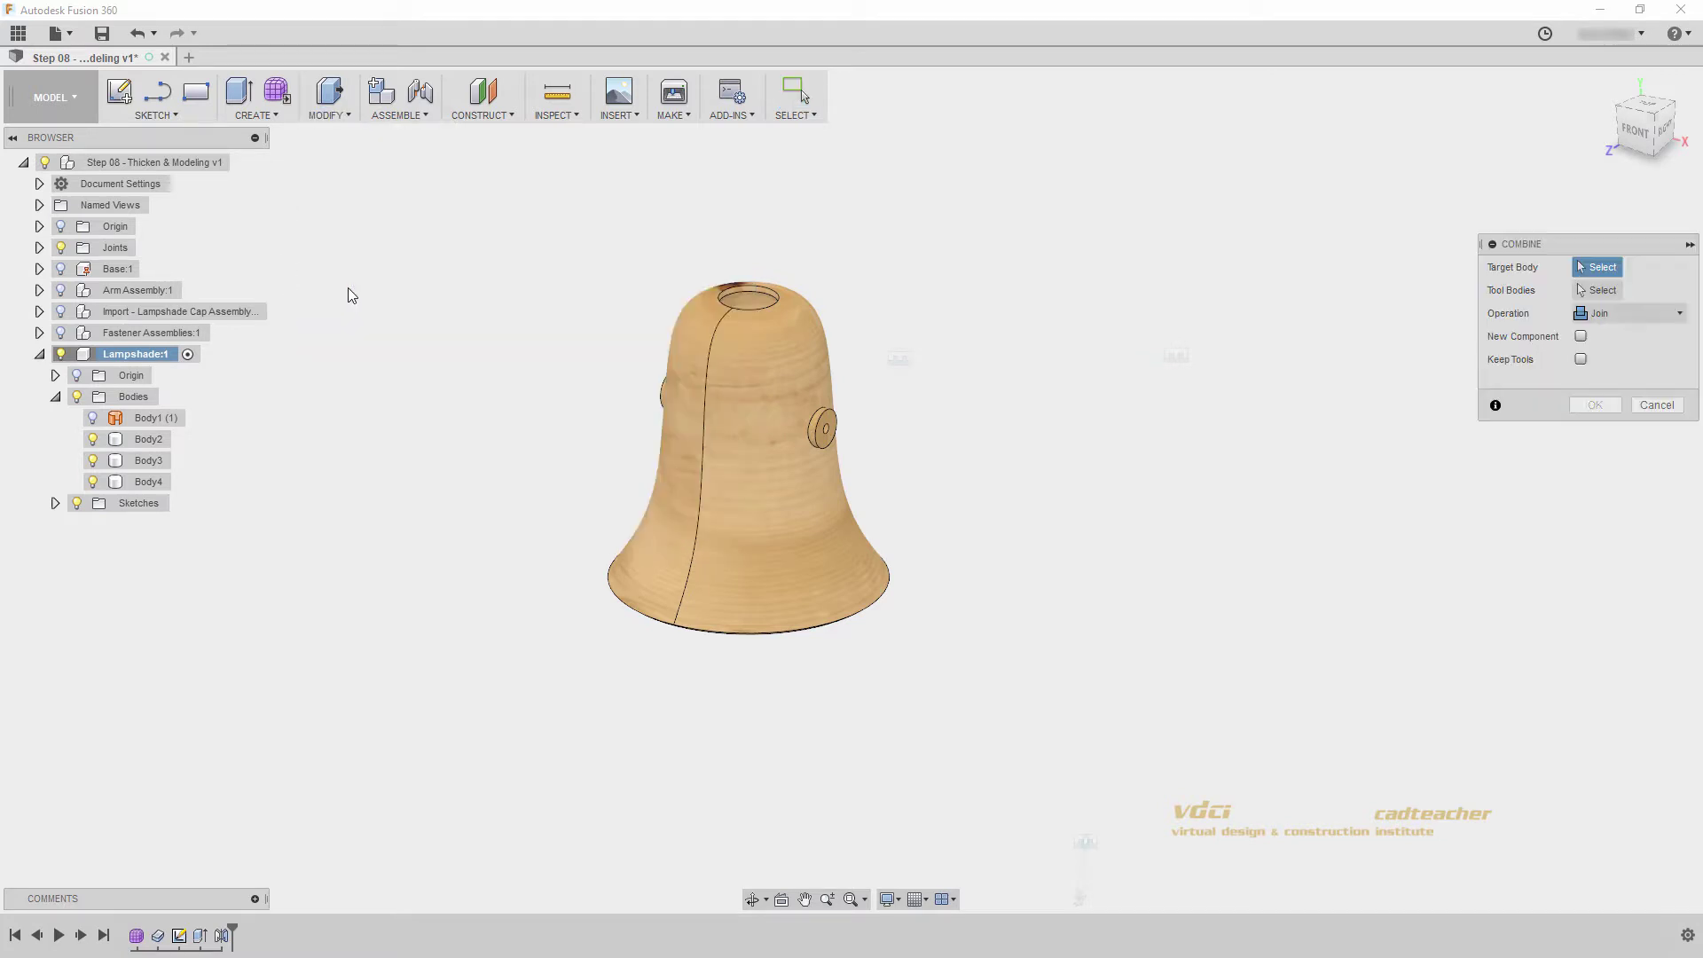
pyautogui.click(160, 437)
pyautogui.click(156, 460)
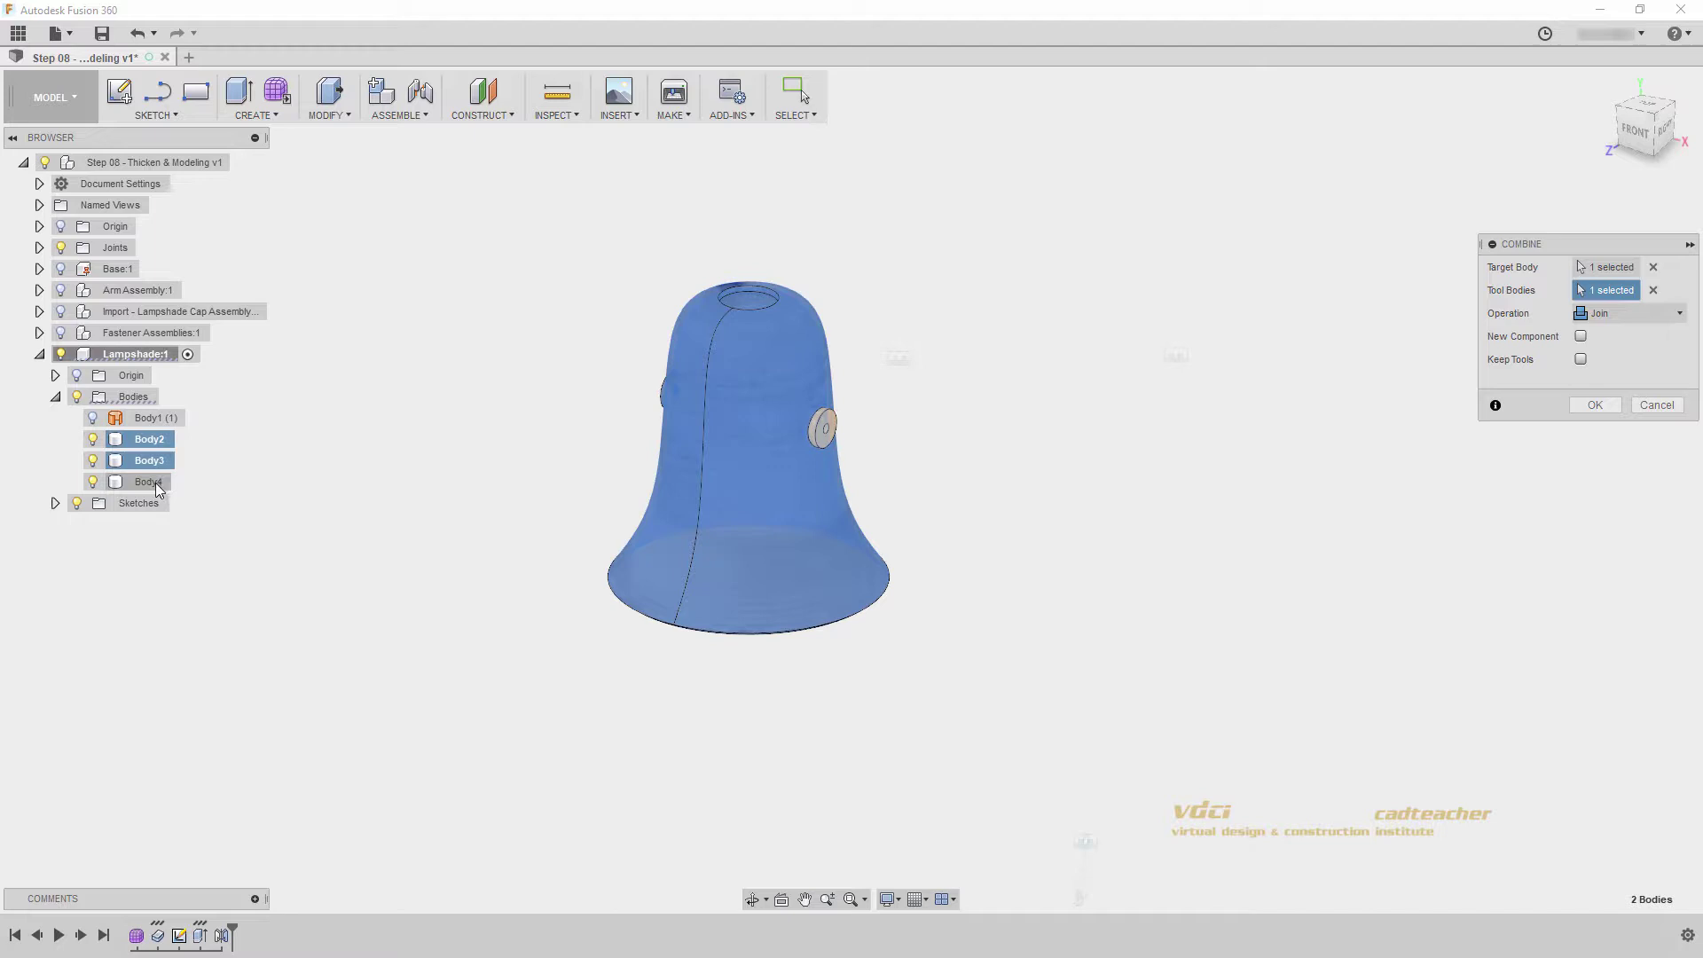
pyautogui.click(156, 483)
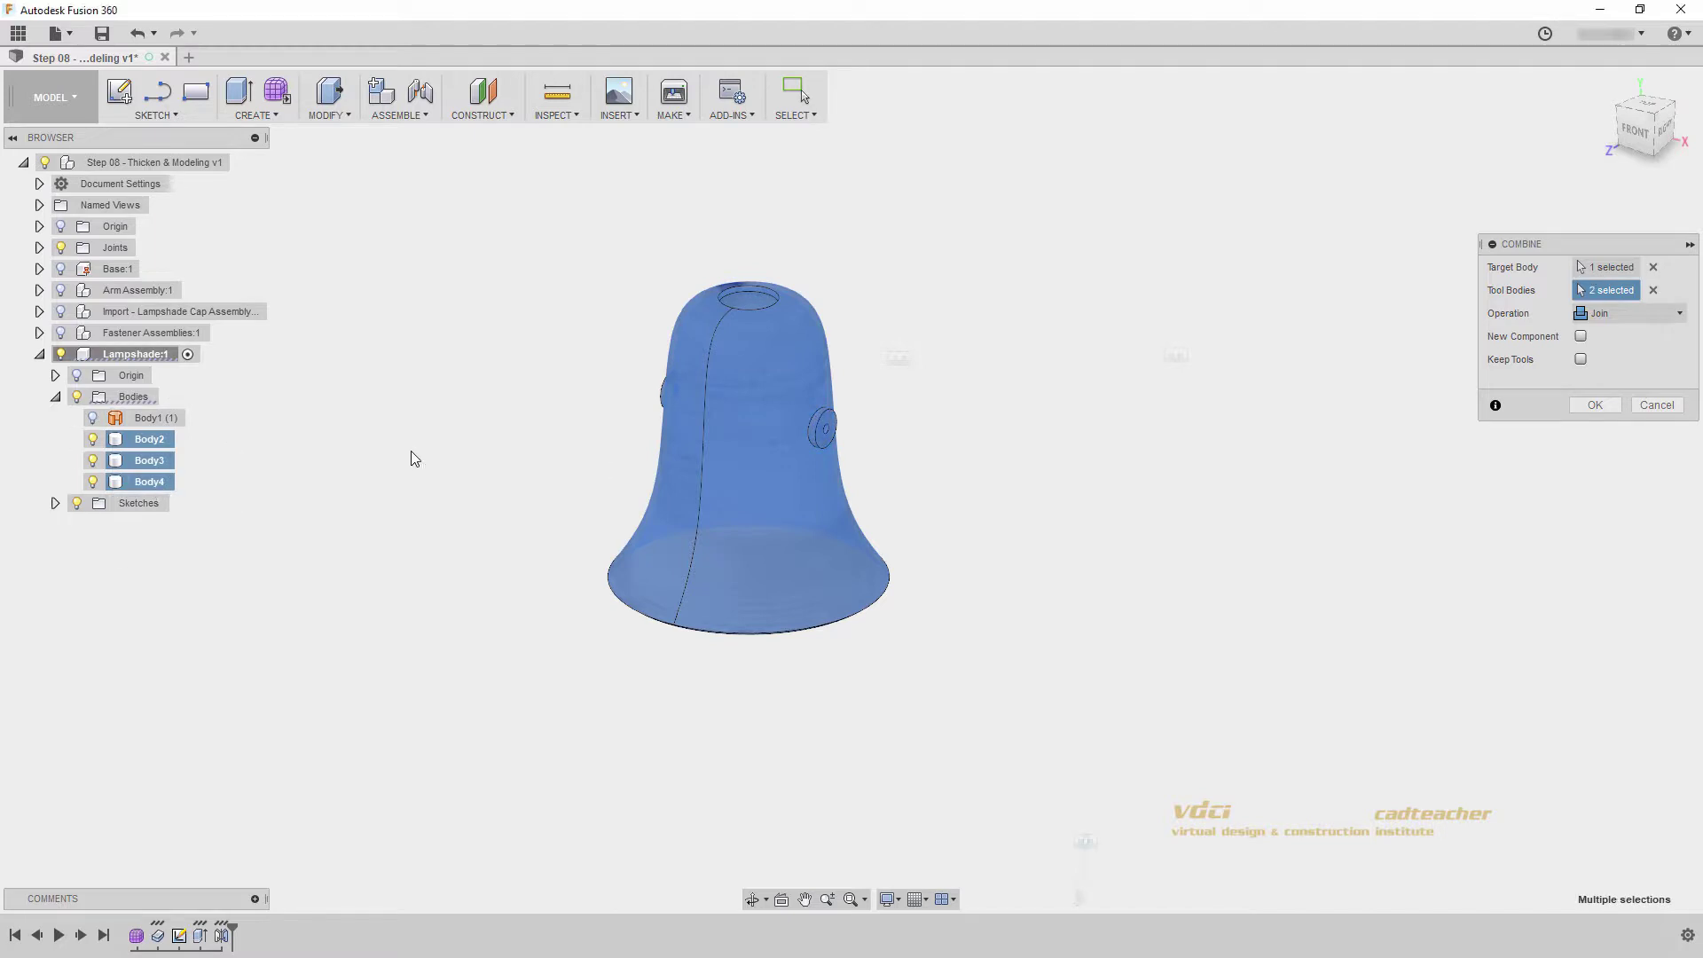
pyautogui.click(1655, 291)
pyautogui.click(1653, 267)
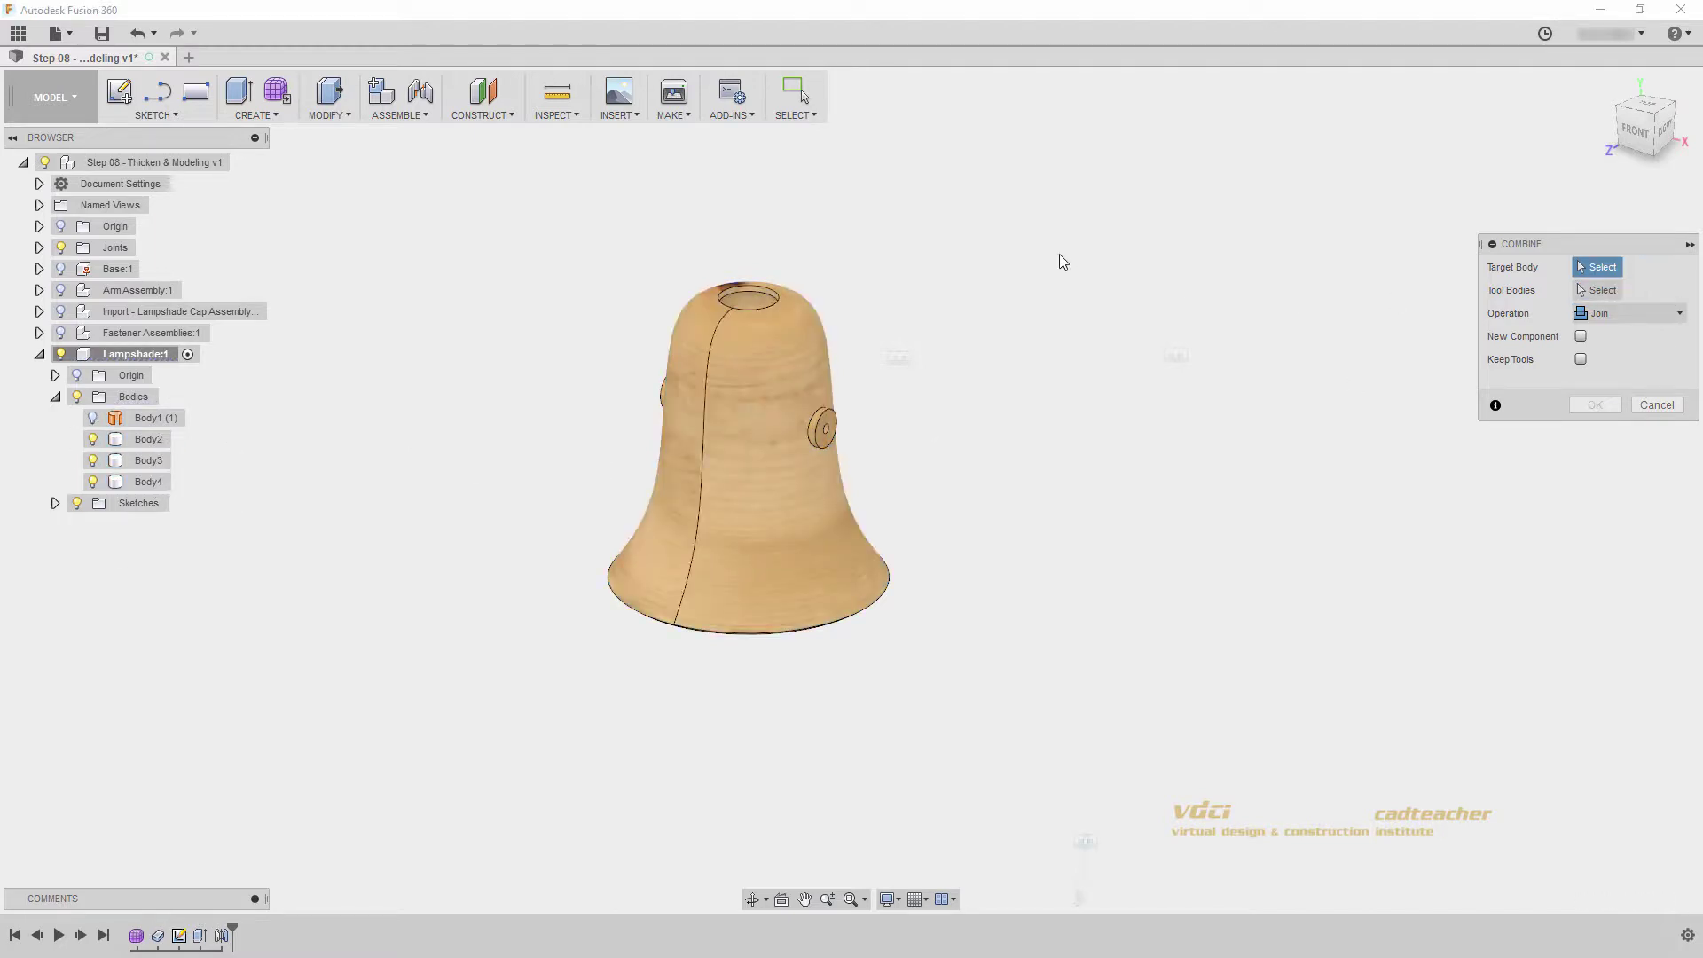
pyautogui.click(724, 415)
pyautogui.moveTo(551, 258); pyautogui.dragTo(967, 537)
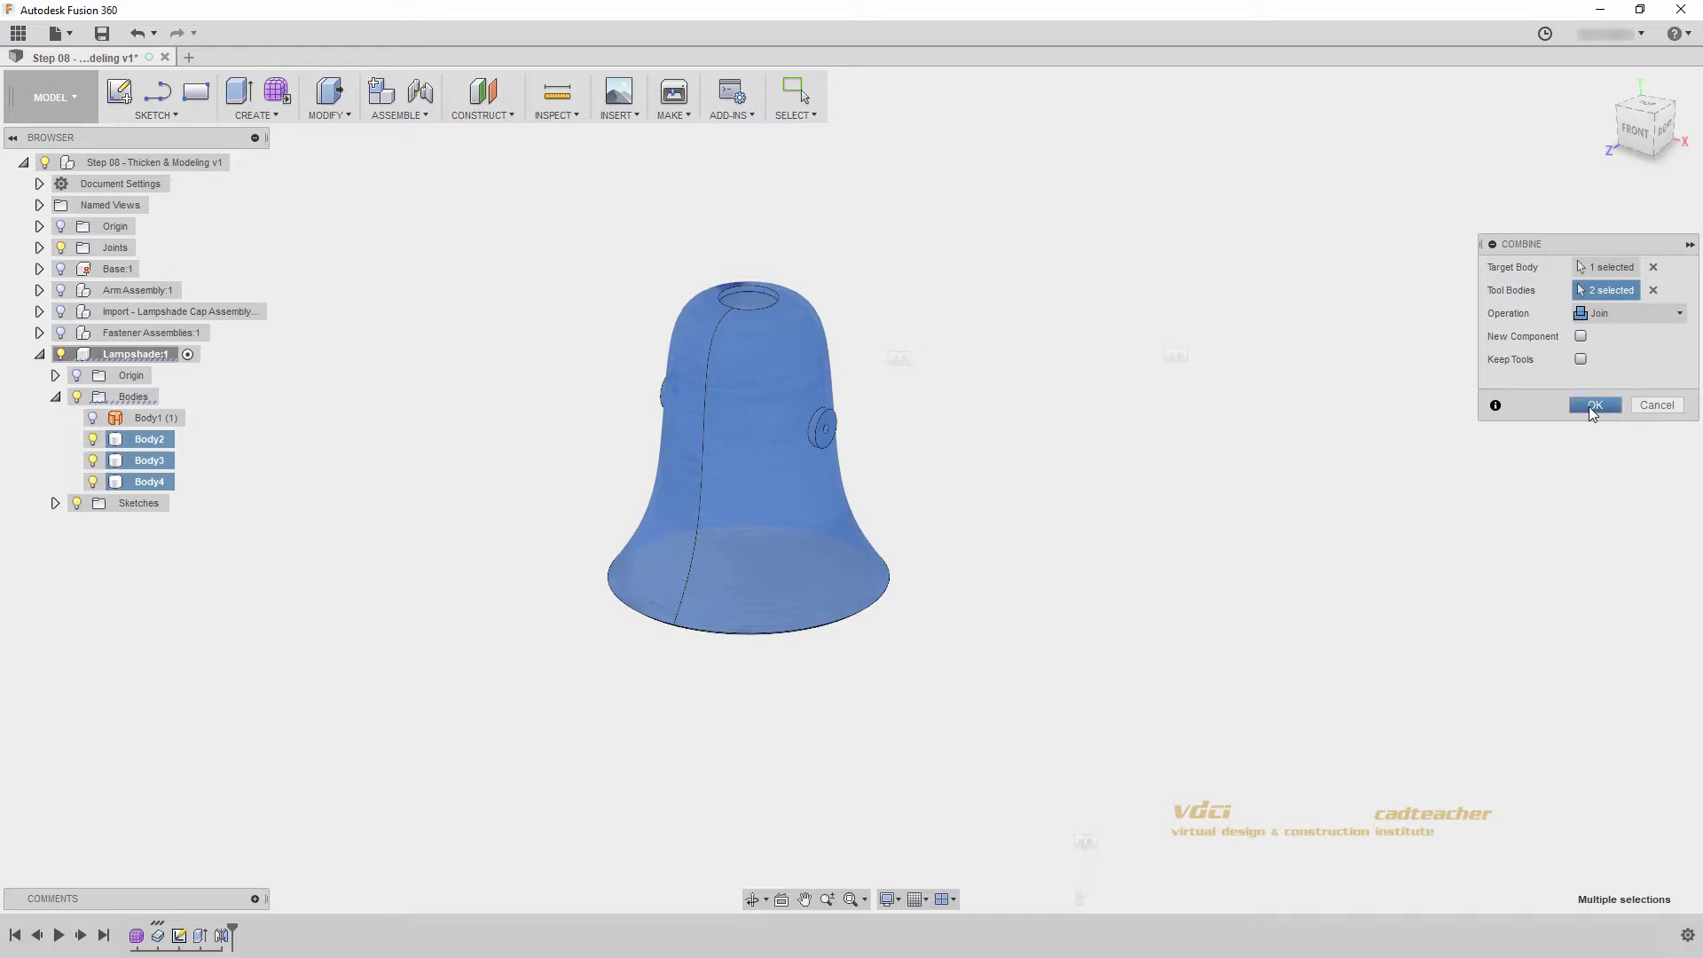
pyautogui.click(1593, 405)
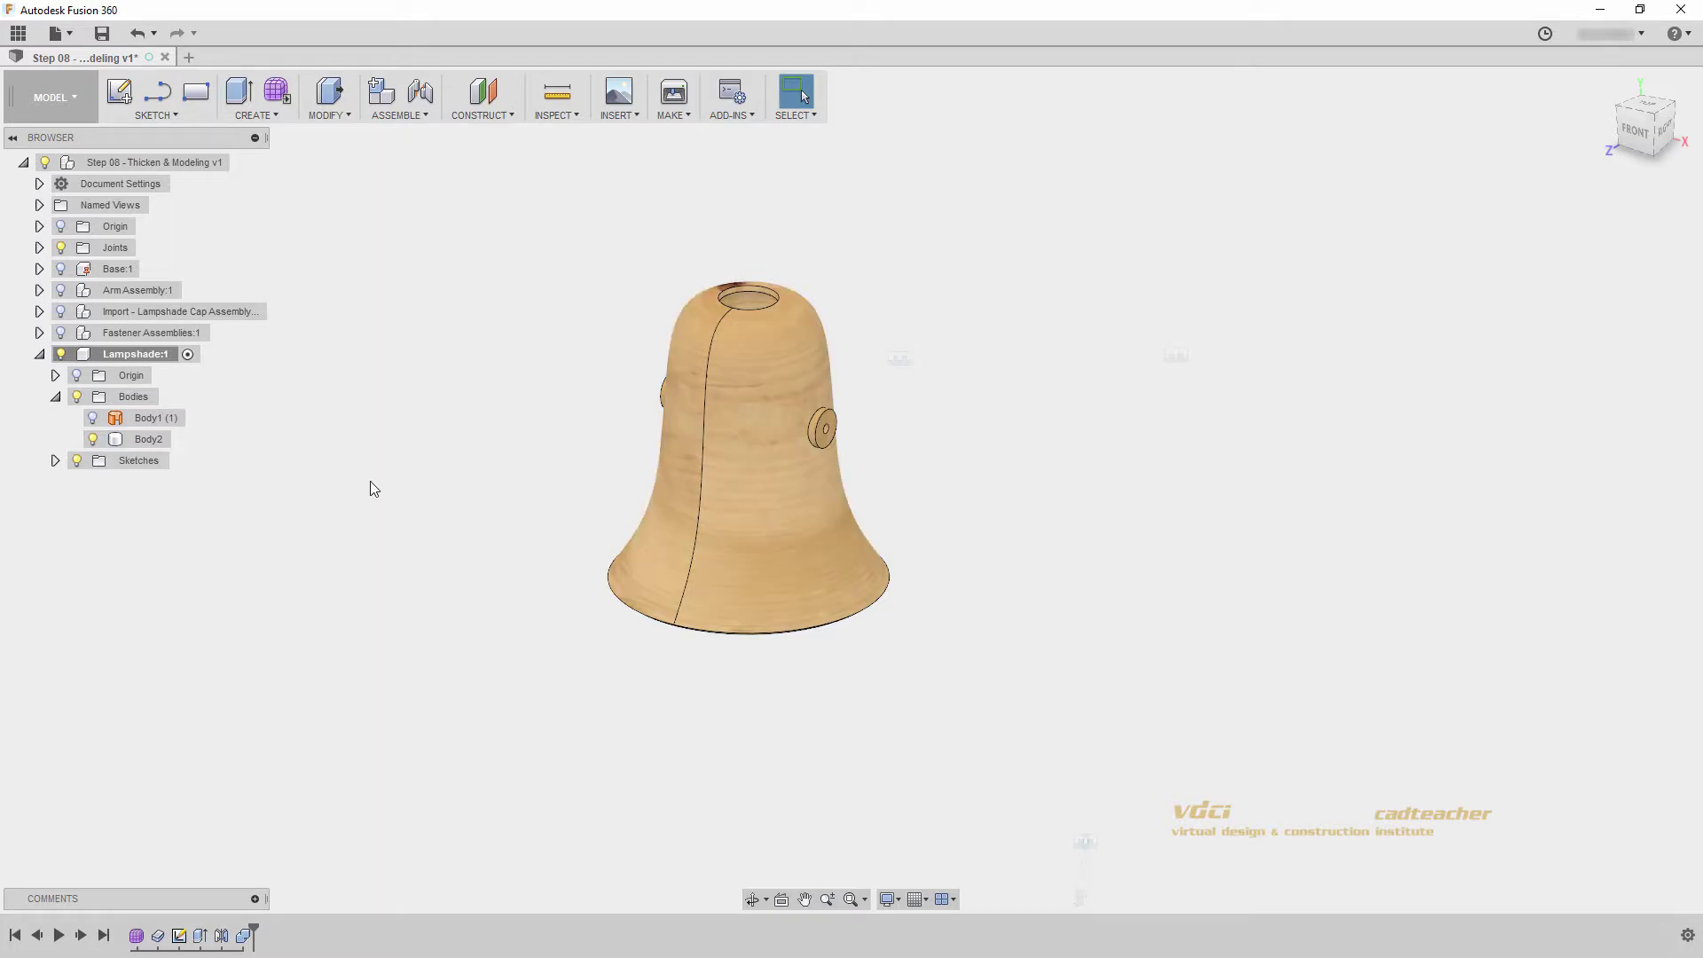
# - Orbit to a left-front view and zoom in on the side boss's centre hole
pyautogui.click(130, 447)
pyautogui.click(827, 429)
pyautogui.keyDown('shift'); pyautogui.moveTo(817, 433); pyautogui.dragTo(742, 449, button='middle'); pyautogui.keyUp('shift')
pyautogui.click(706, 427)
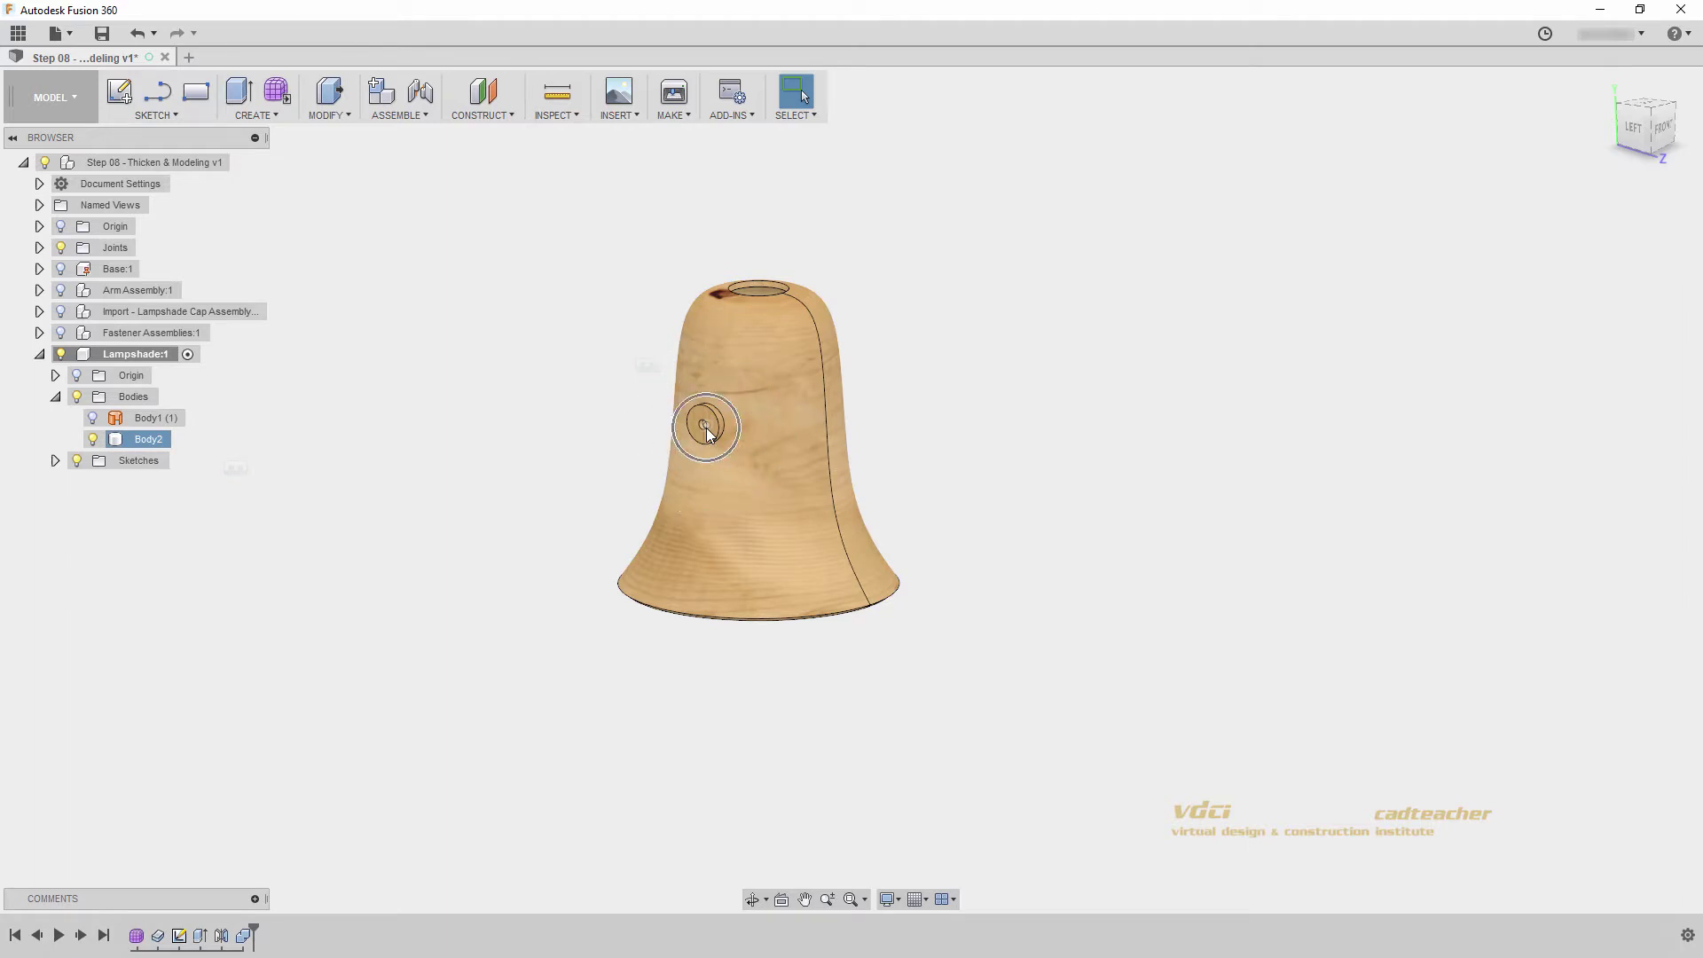
pyautogui.scroll(5, 706, 429)
pyautogui.scroll(3, 718, 435)
pyautogui.moveTo(742, 423); pyautogui.dragTo(810, 536, button='middle')
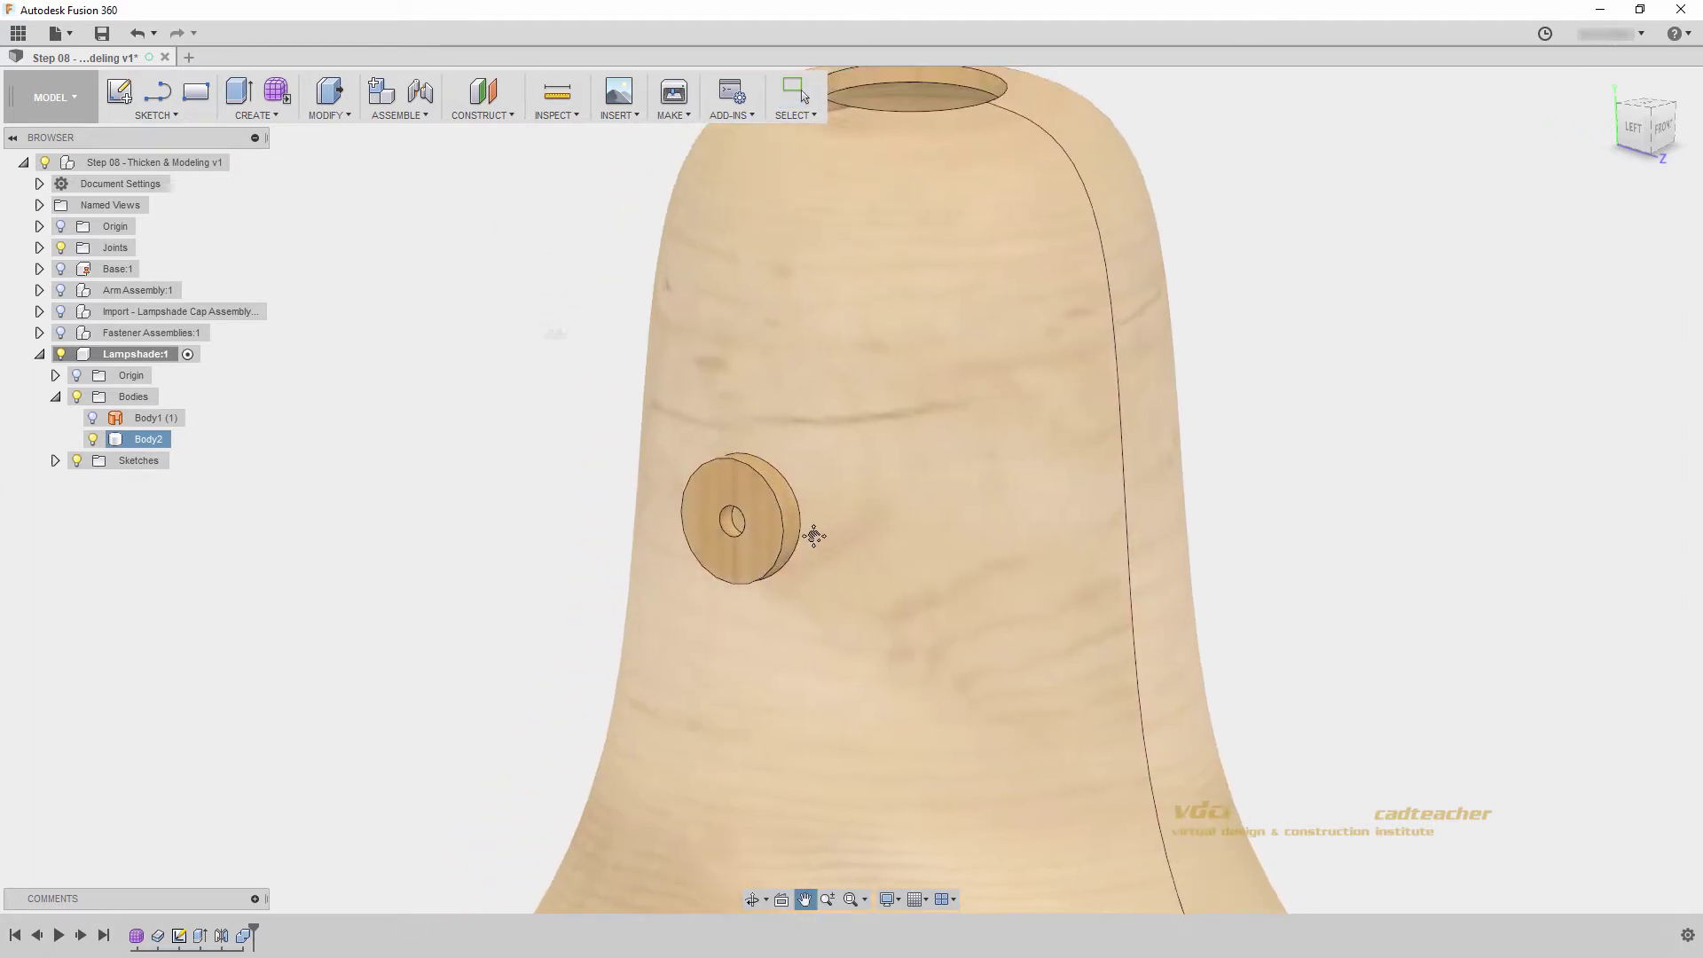
pyautogui.click(282, 153)
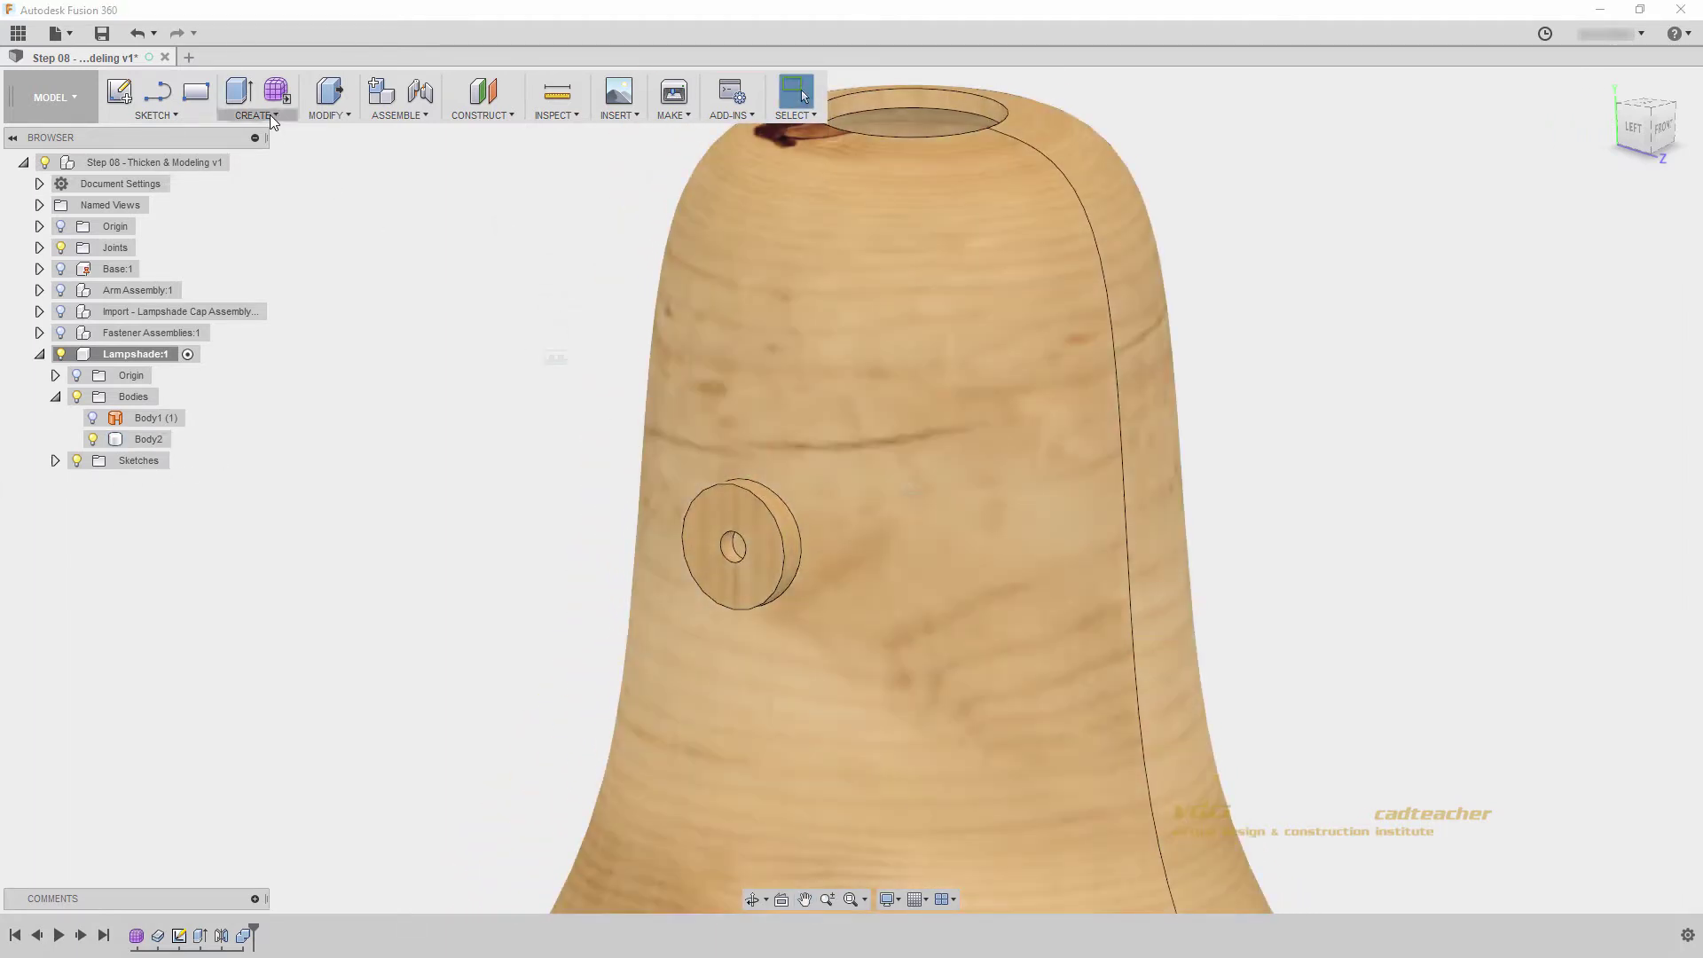
pyautogui.click(268, 115)
# - Start a modeled thread on the boss's centre hole
pyautogui.click(292, 307)
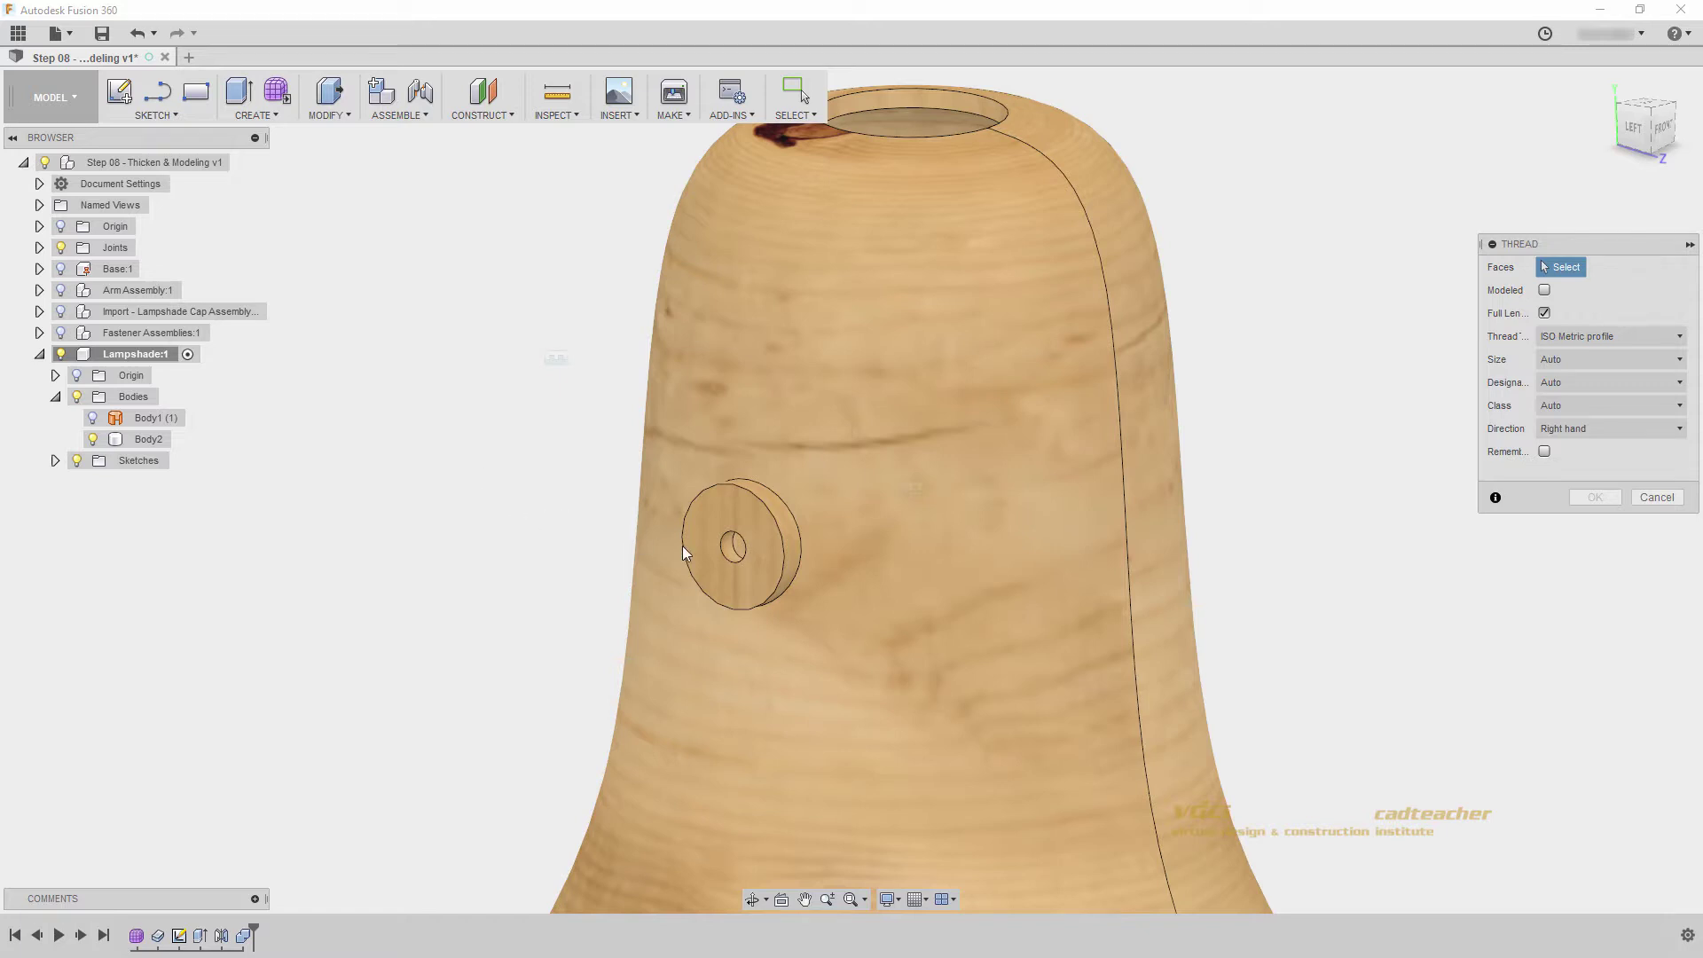
pyautogui.scroll(4, 696, 554)
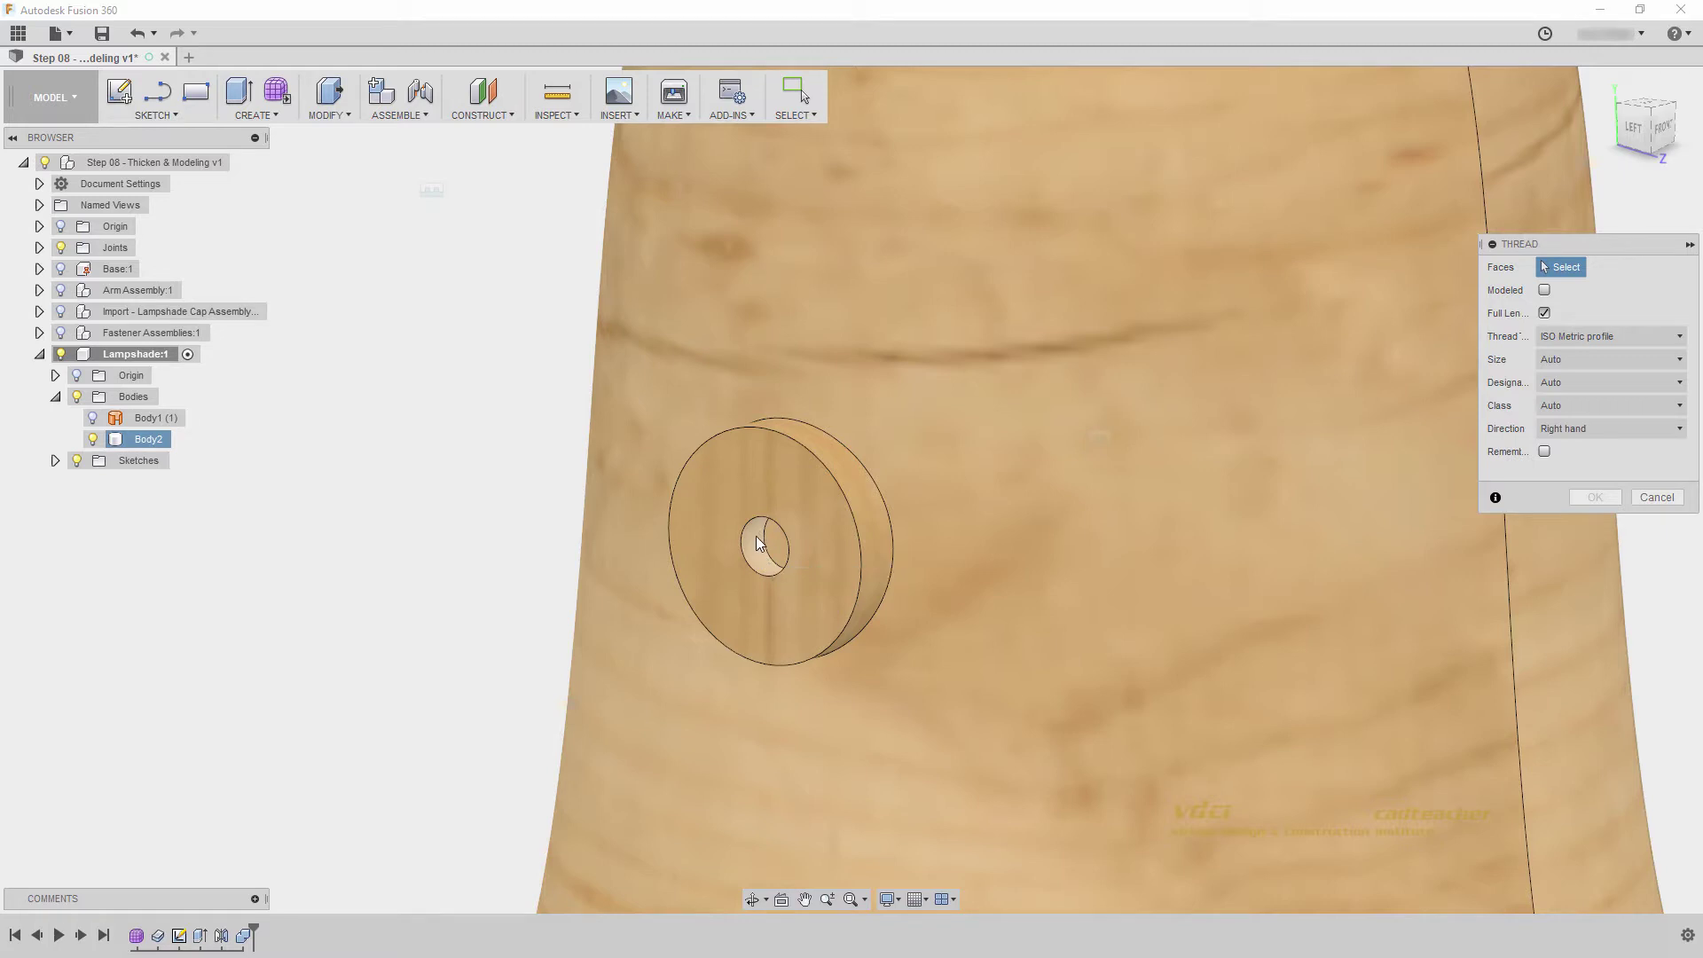
pyautogui.click(761, 558)
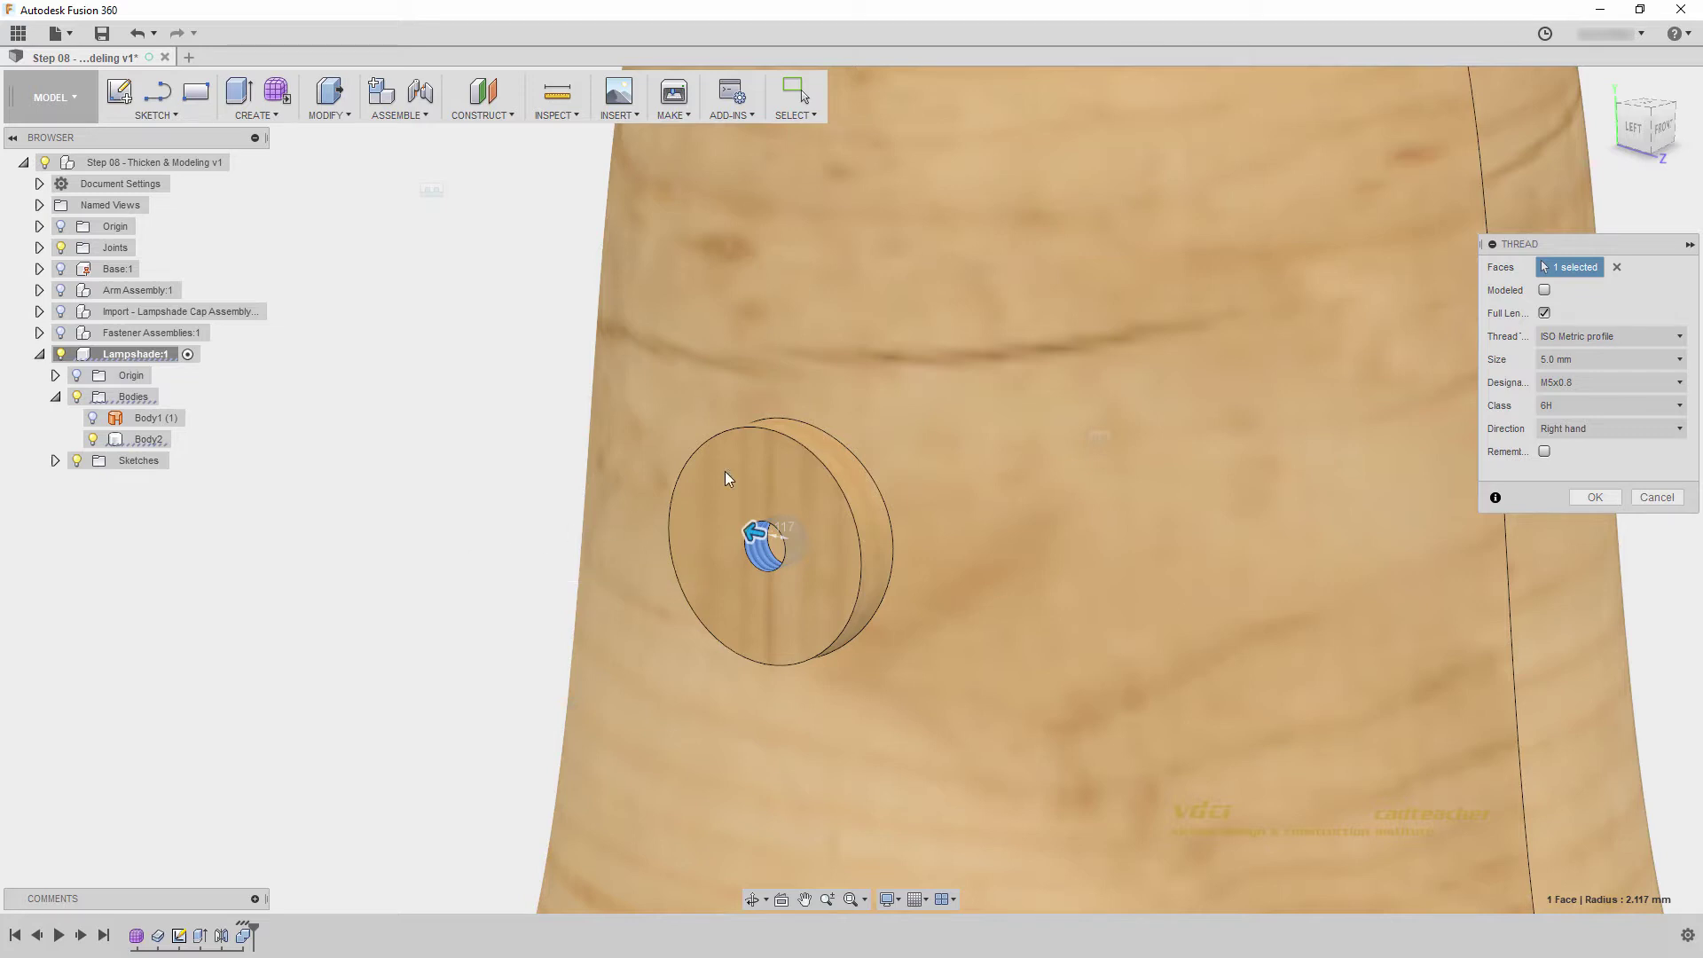
pyautogui.click(1544, 291)
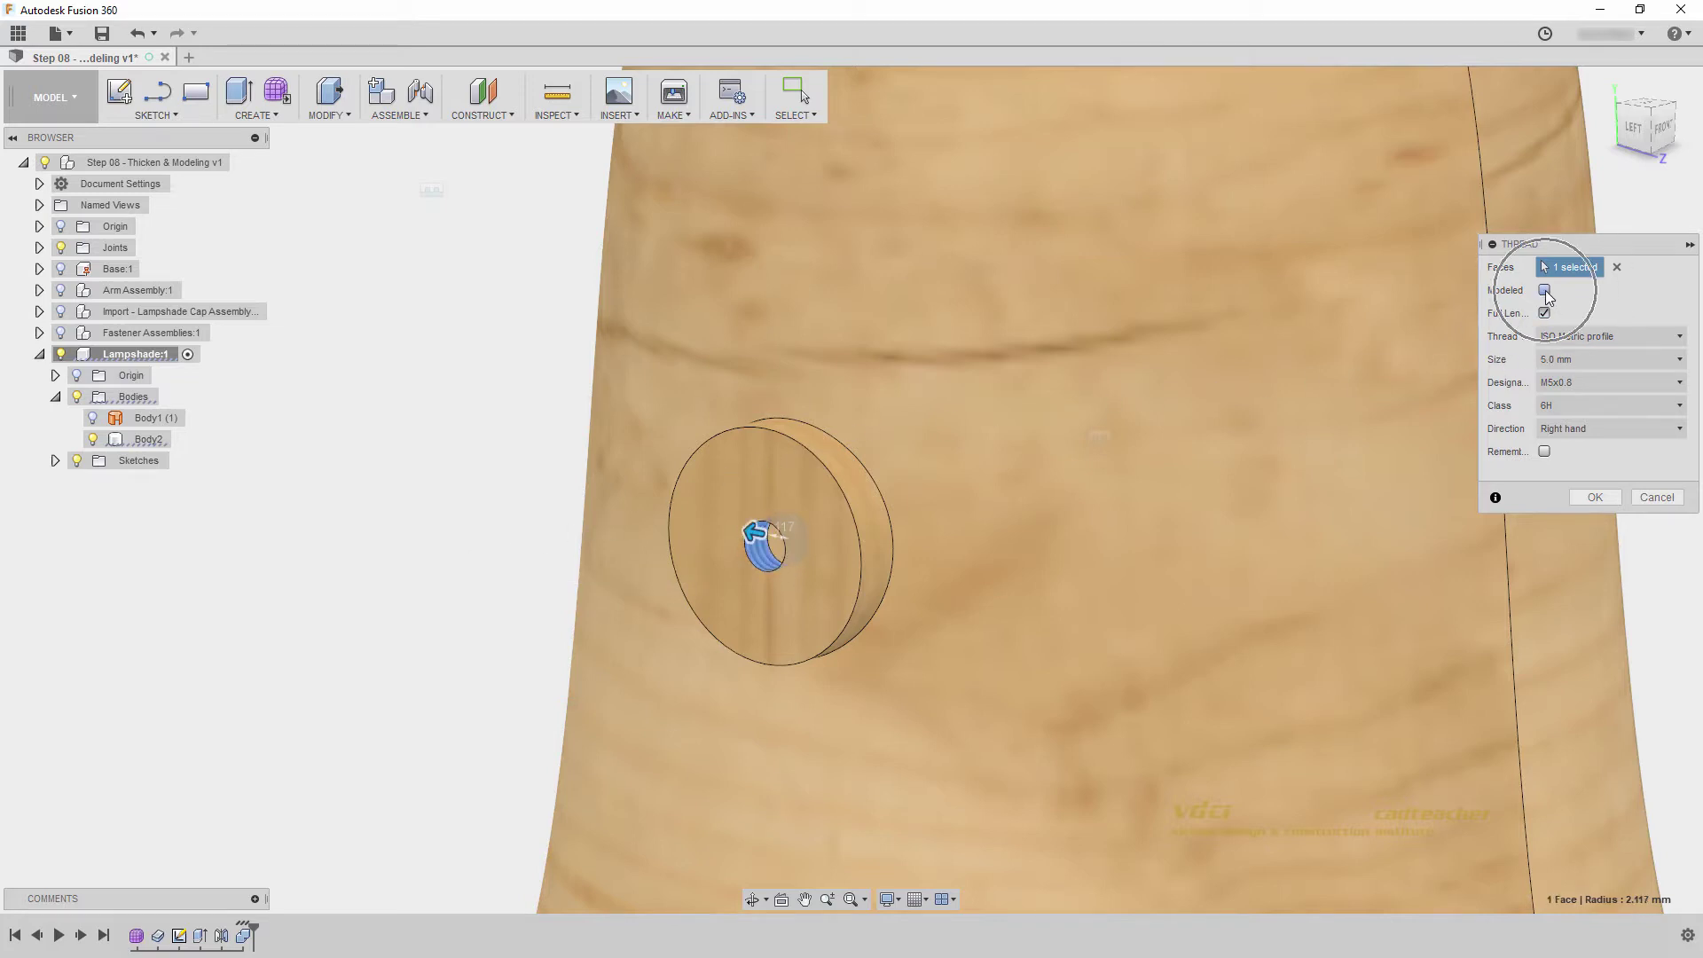
pyautogui.click(1544, 291)
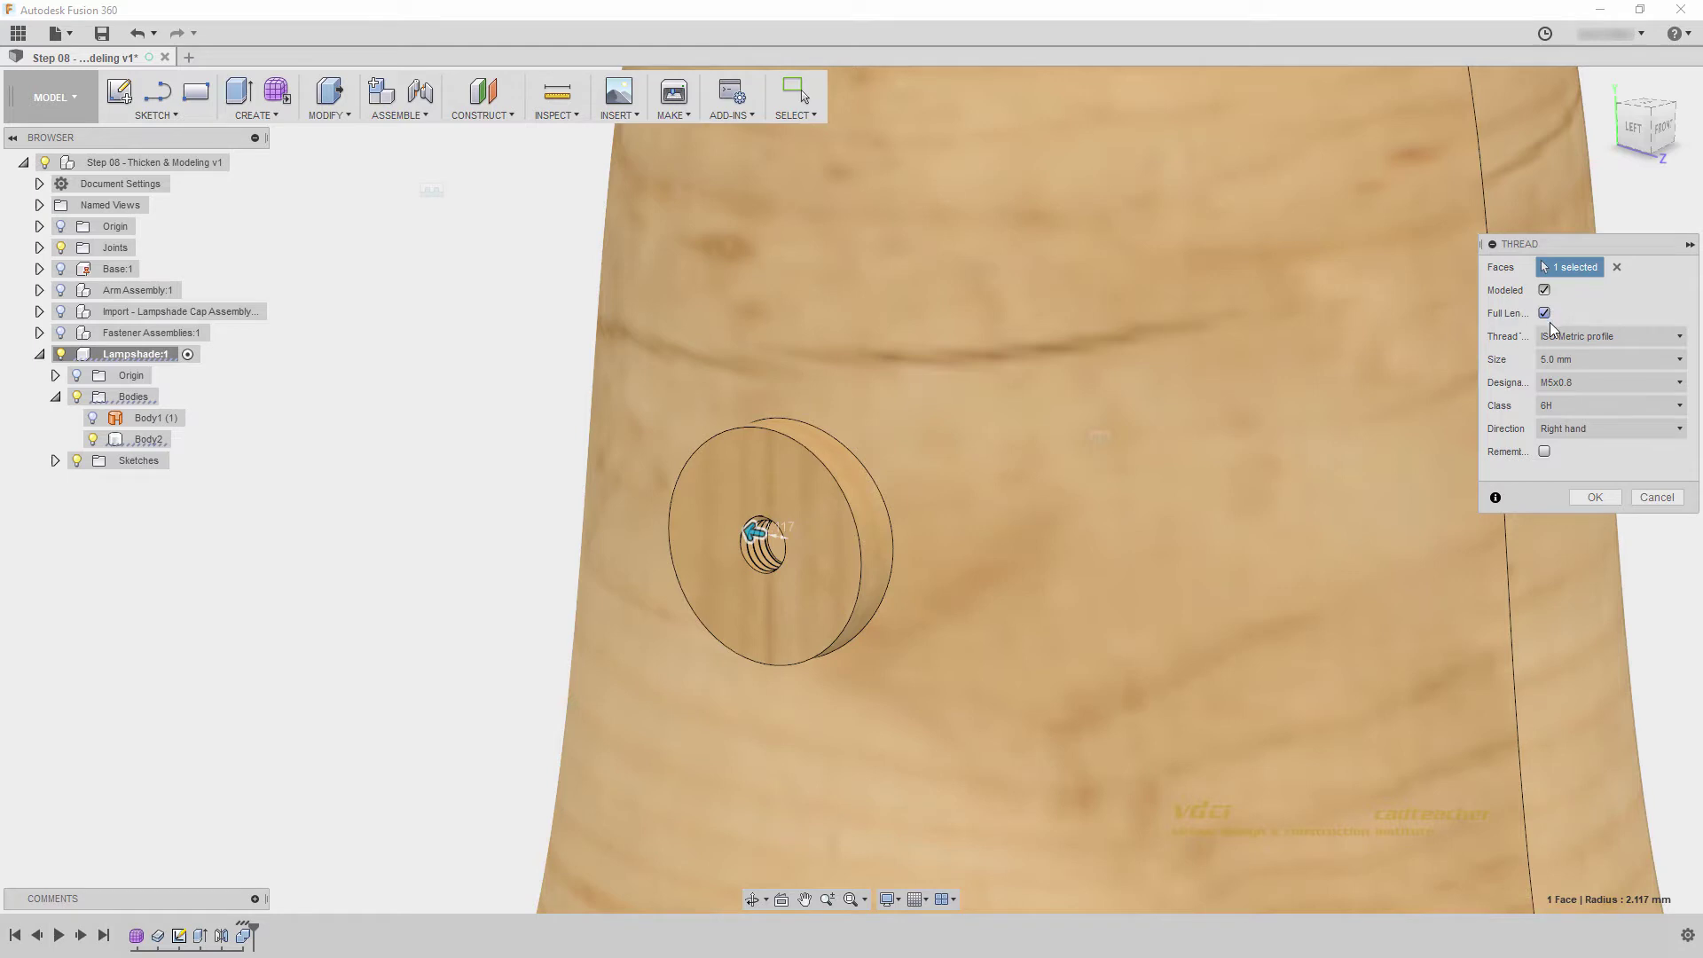
# - Set the thread to left-hand direction, M5x0.5 designation and class 6H
pyautogui.click(1577, 435)
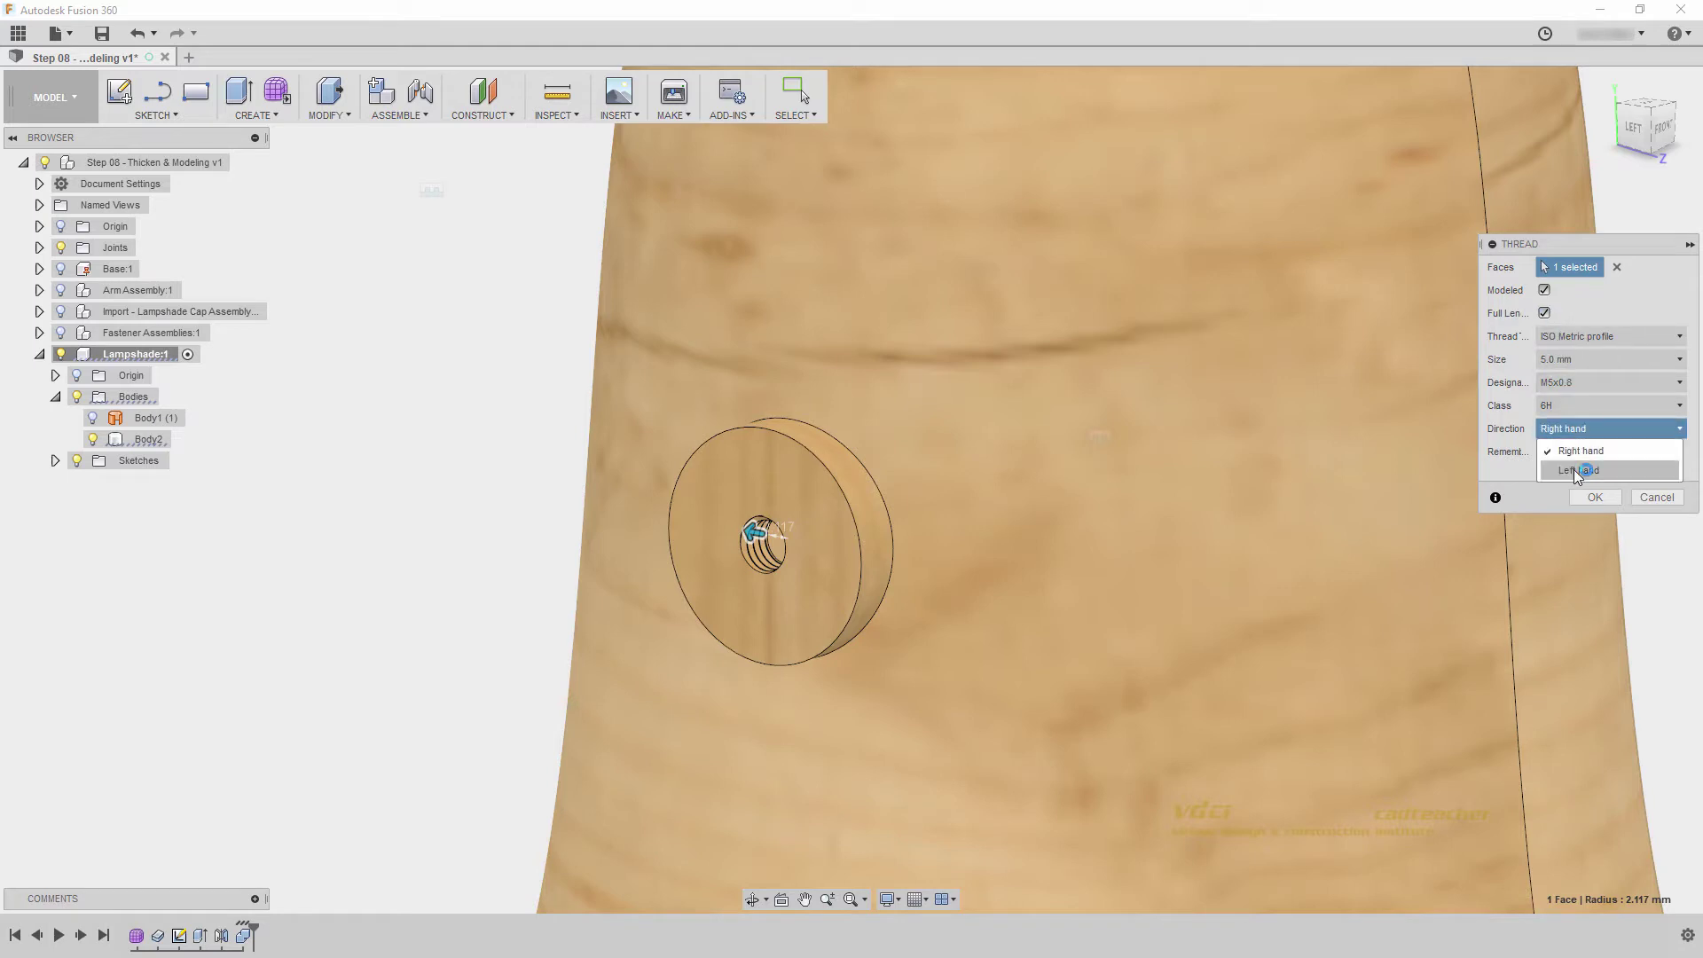
pyautogui.click(1576, 470)
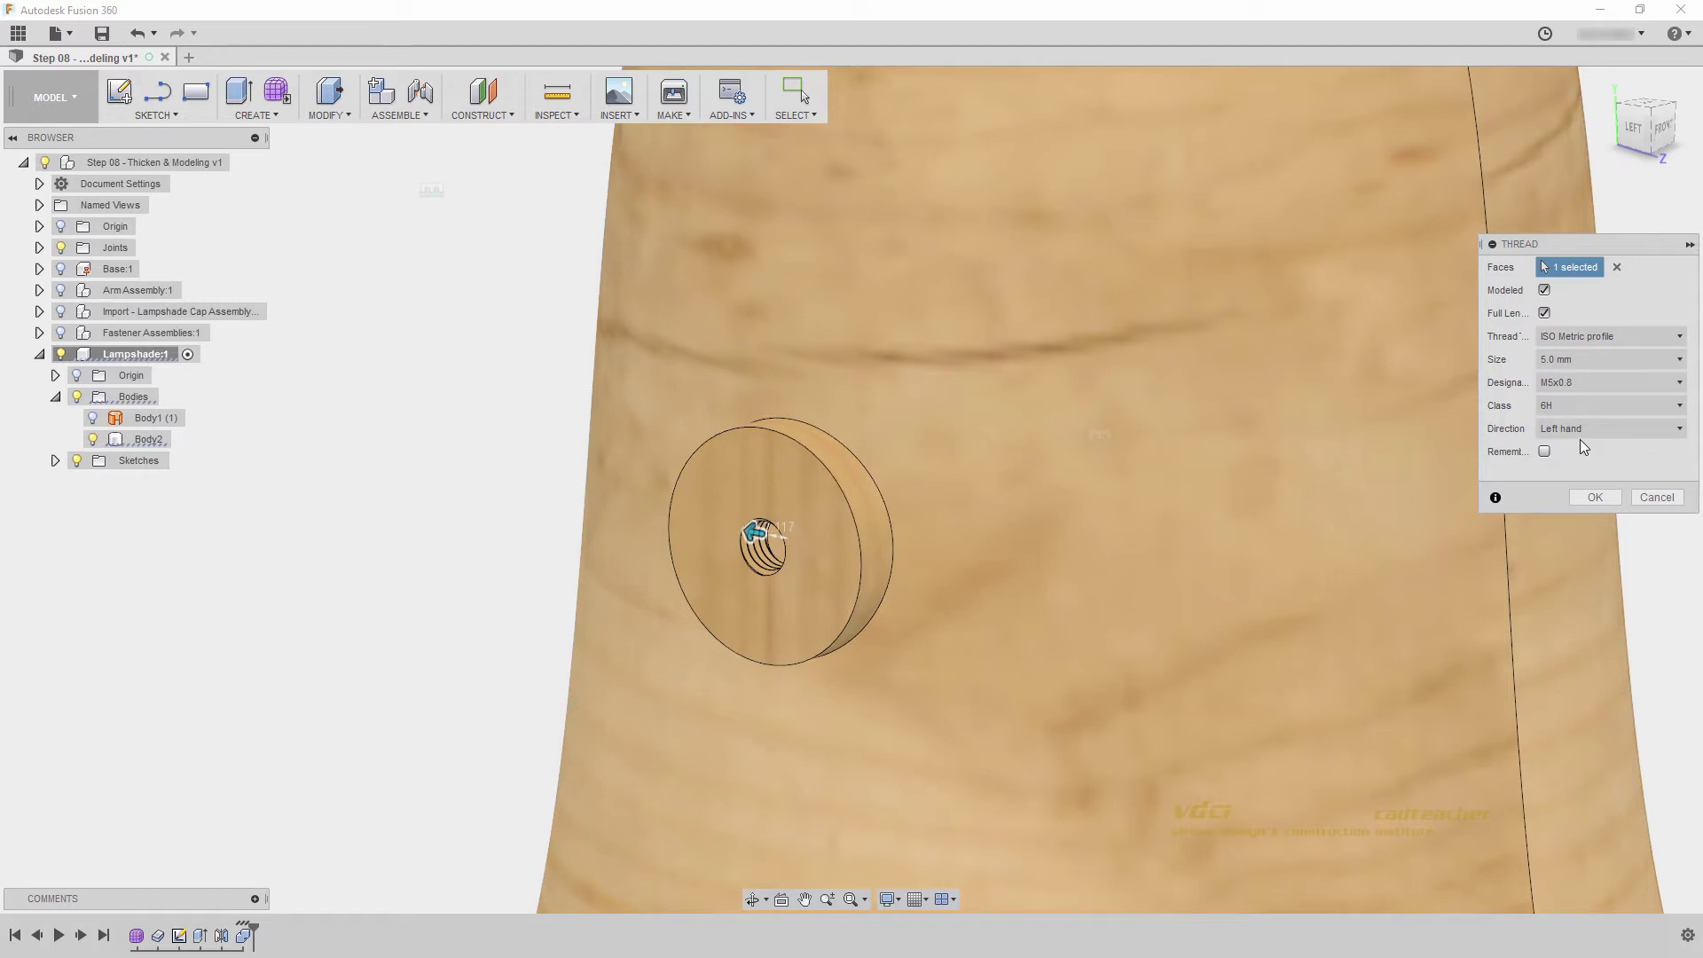
pyautogui.click(1579, 392)
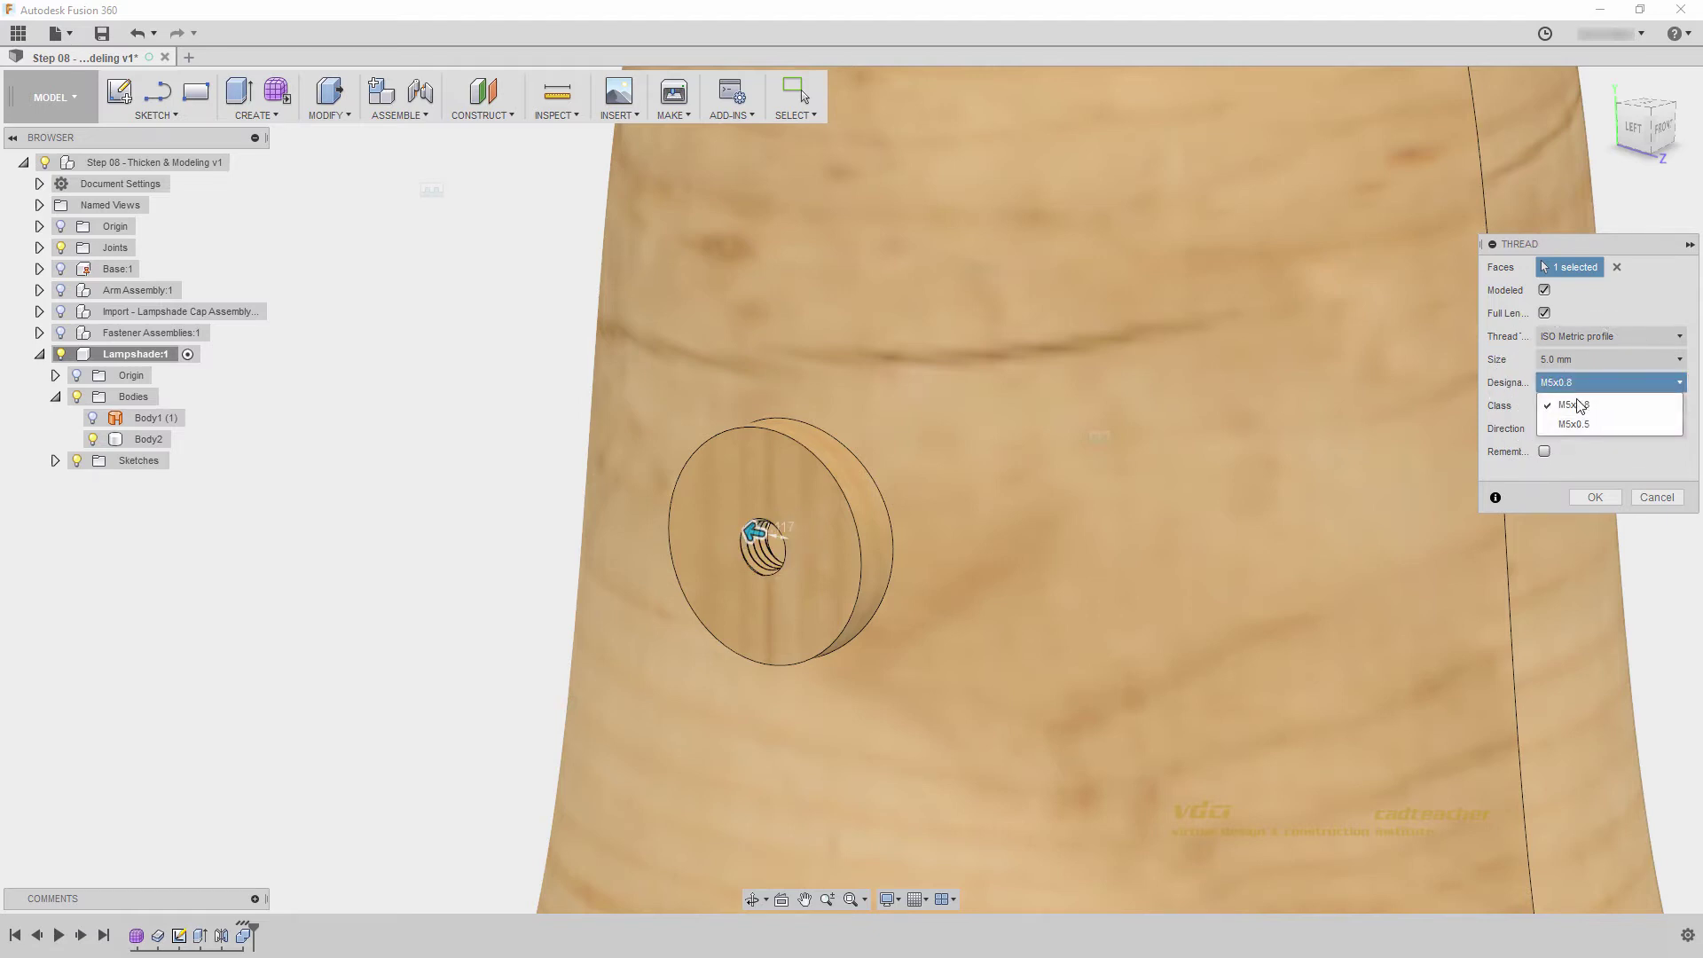
pyautogui.click(1583, 424)
pyautogui.click(1587, 404)
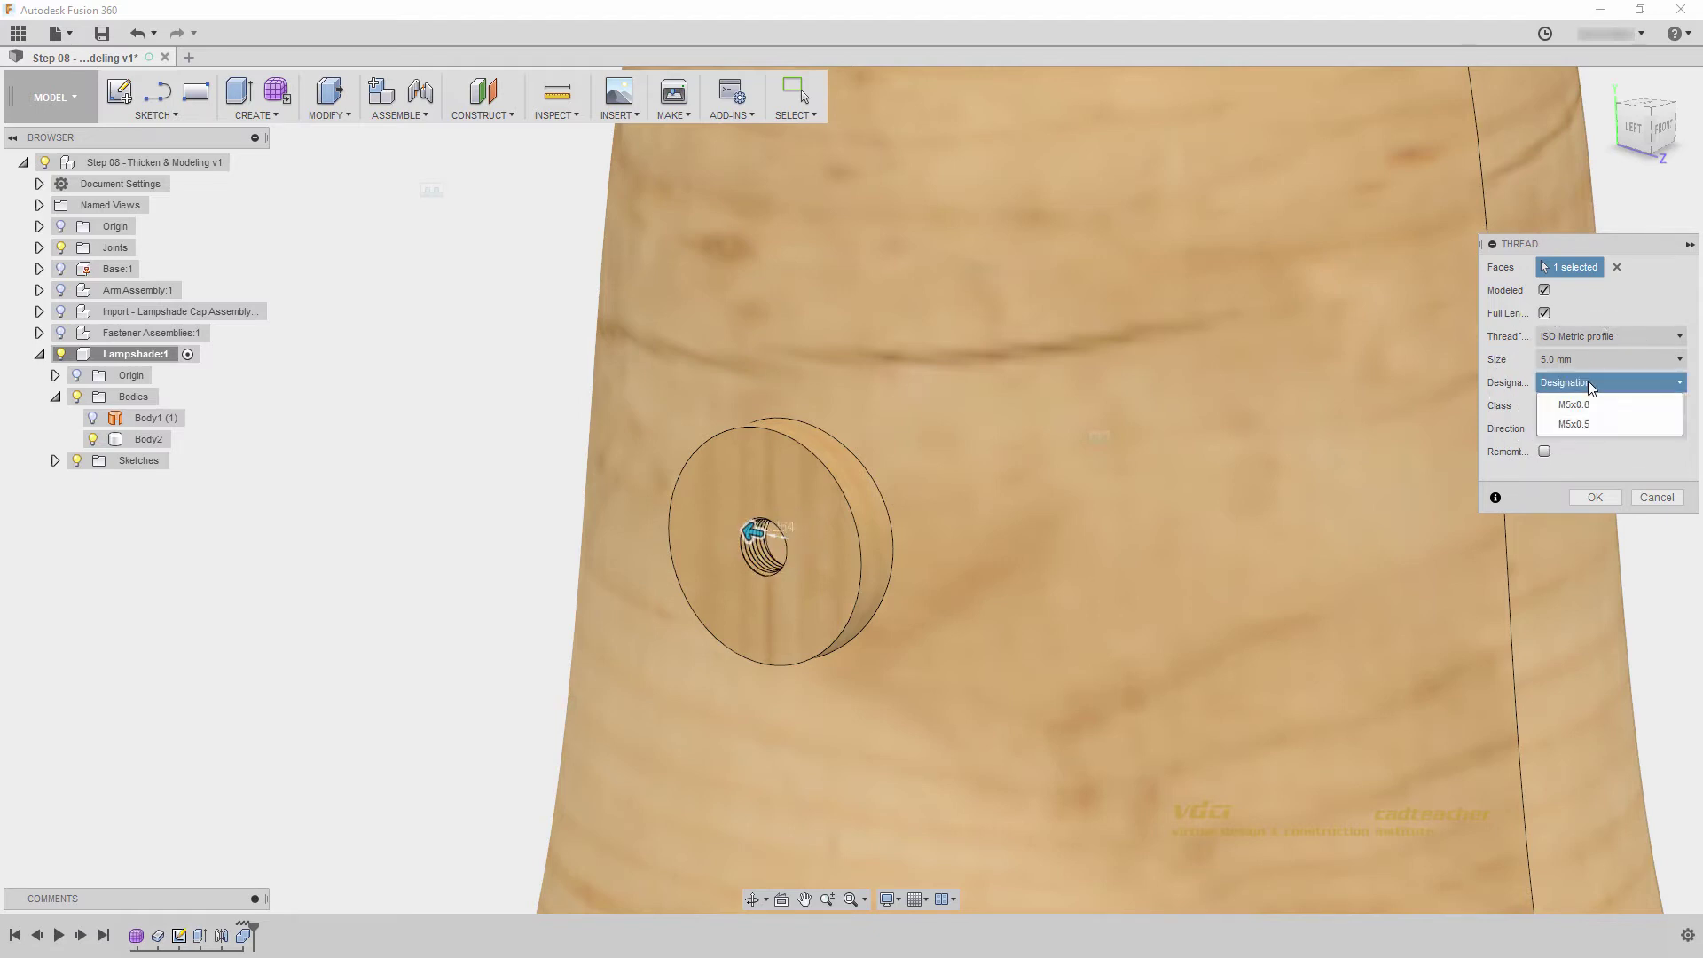
pyautogui.click(1588, 403)
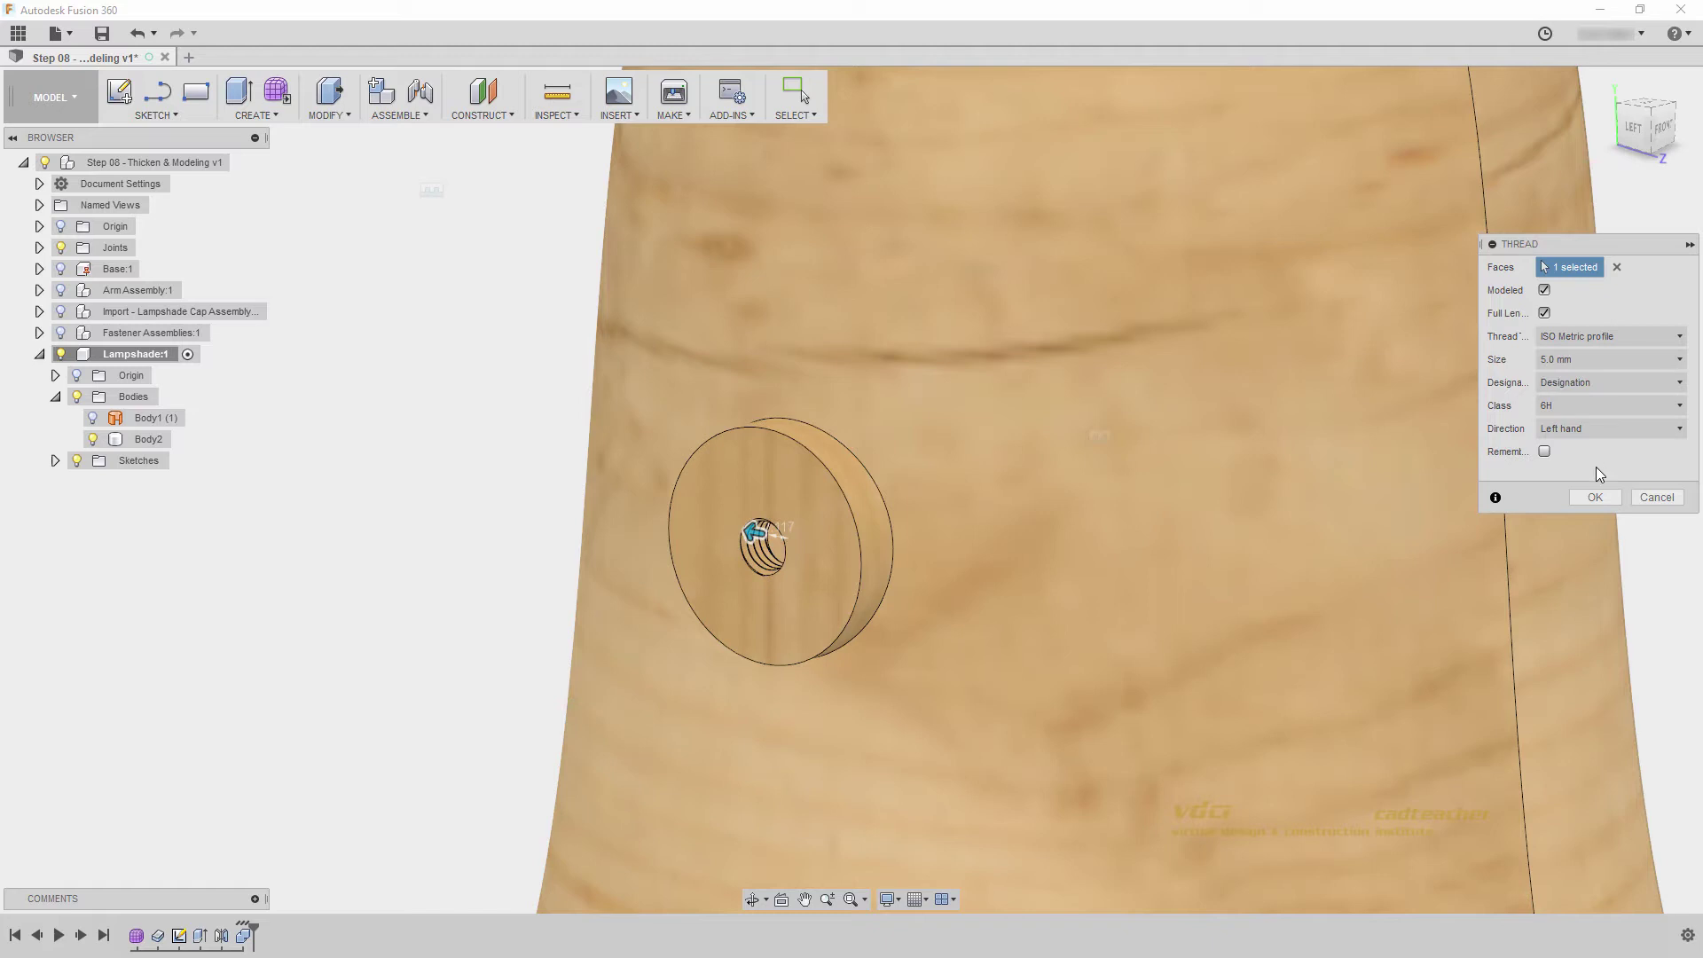
# - Apply the first boss thread and orbit the lampshade around to the second boss
pyautogui.click(1591, 498)
pyautogui.click(1559, 492)
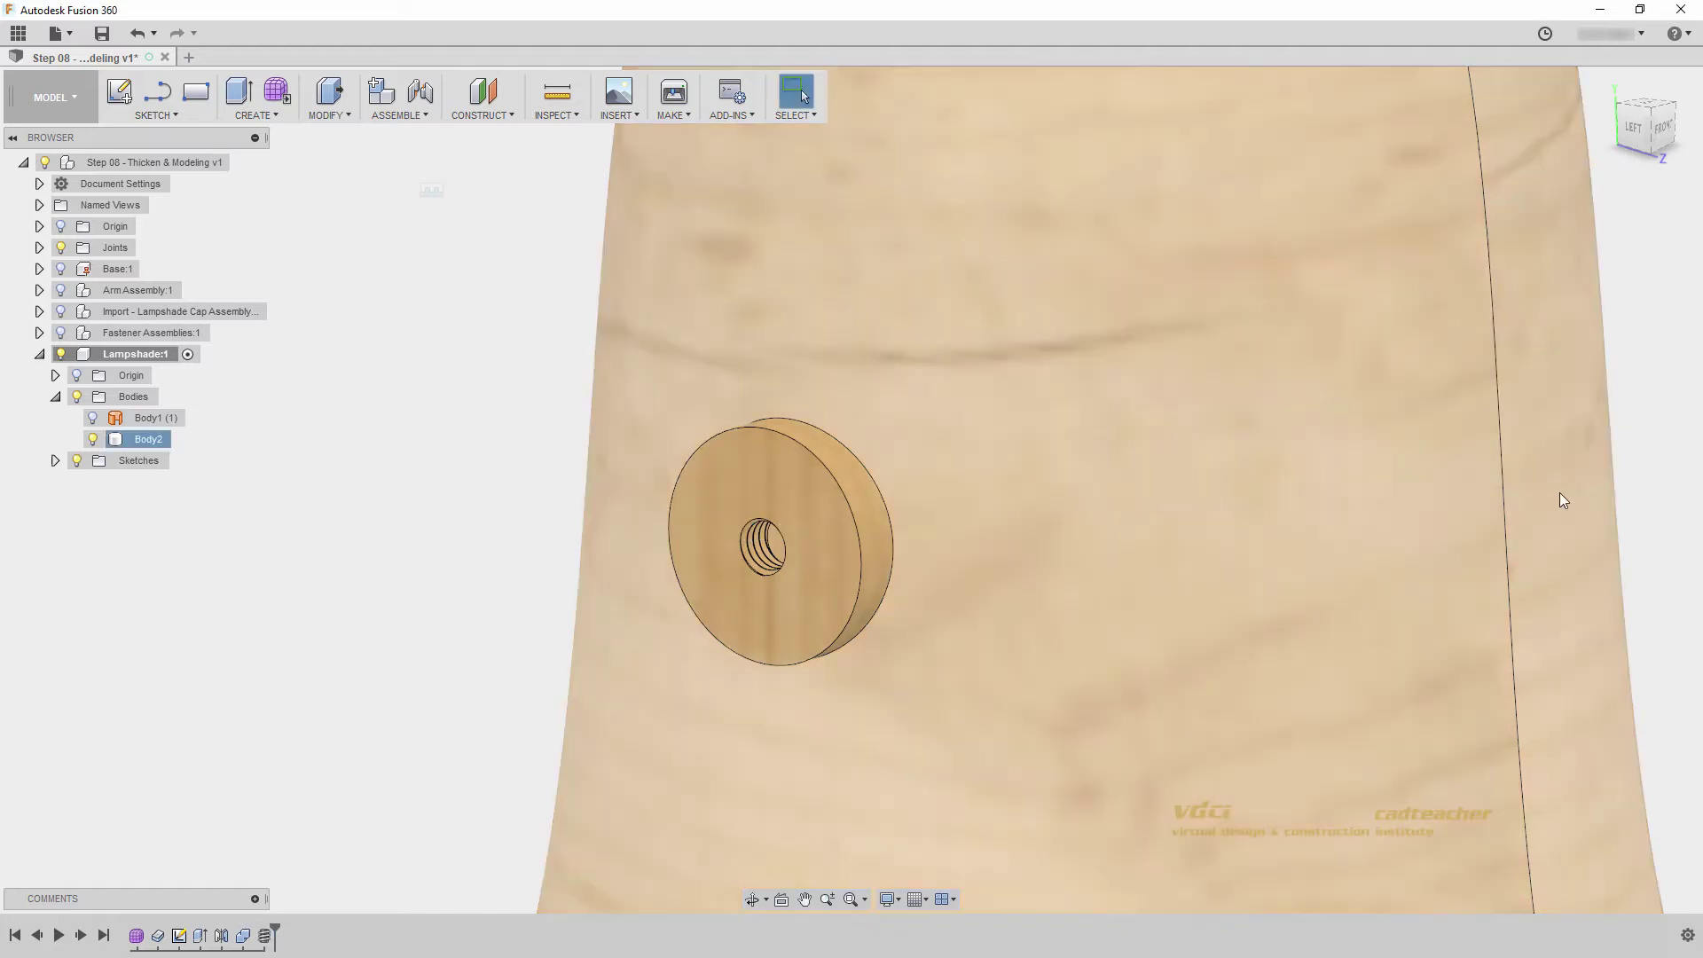
pyautogui.scroll(-4, 1277, 619)
pyautogui.keyDown('shift'); pyautogui.moveTo(1337, 598); pyautogui.dragTo(1049, 593, button='middle'); pyautogui.keyUp('shift')
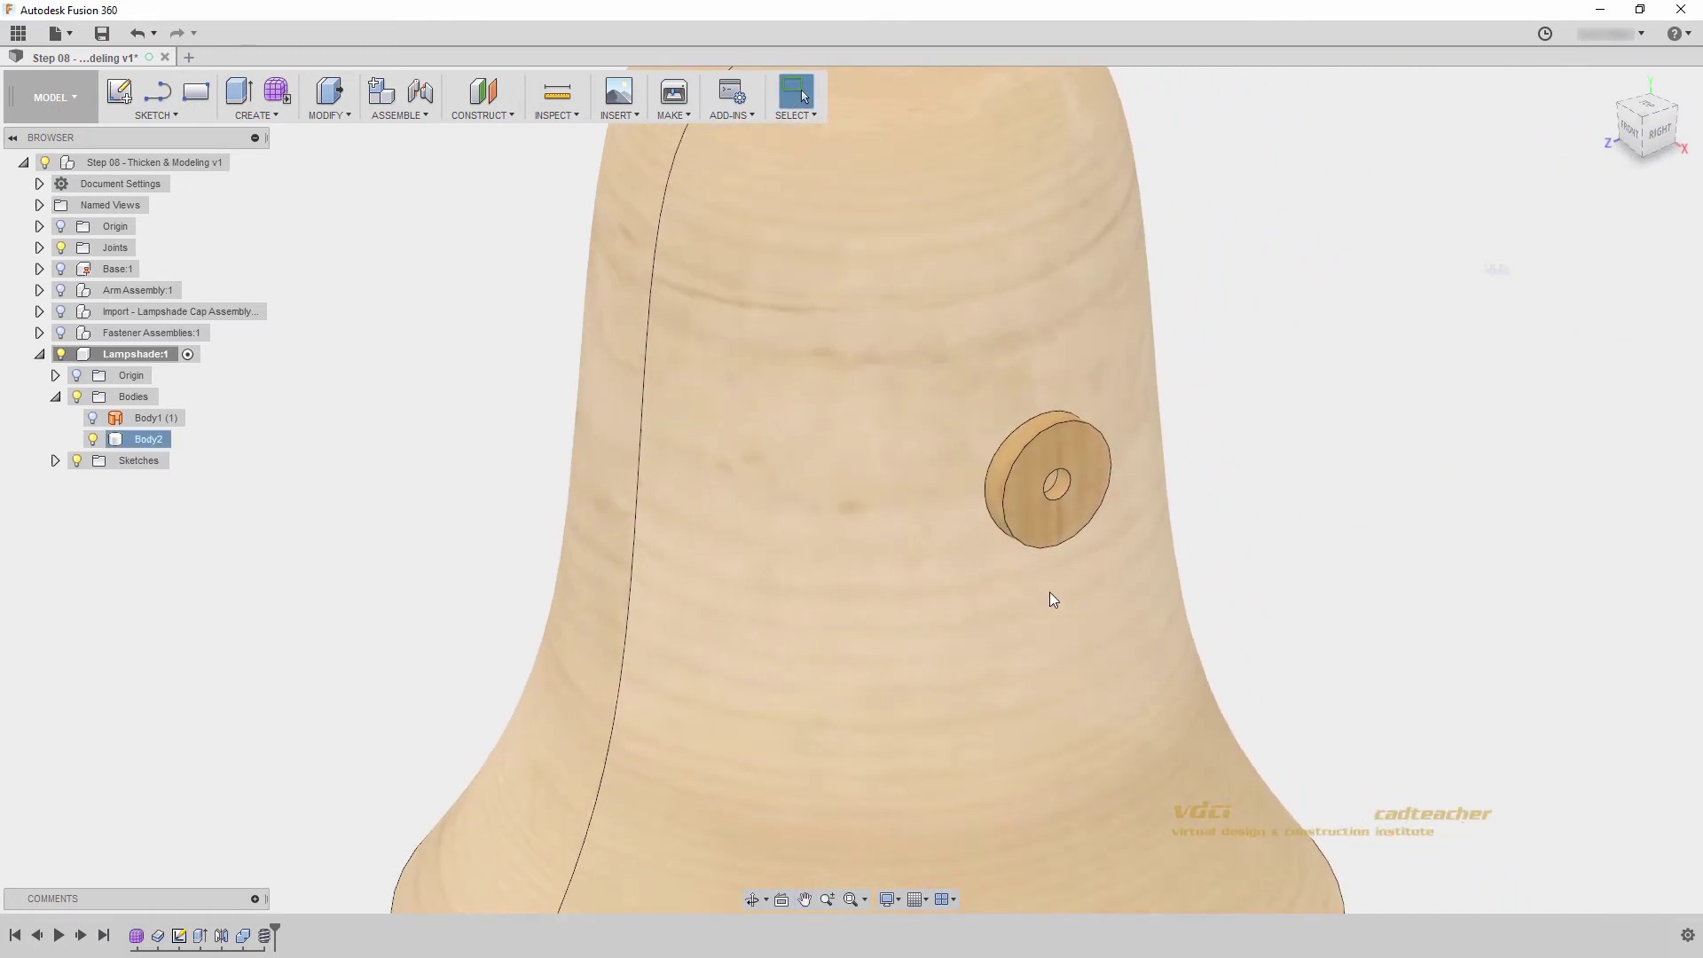
pyautogui.click(583, 312)
# - Cut a modeled left-hand thread into the second boss's centre hole, then view the whole shade
pyautogui.click(255, 115)
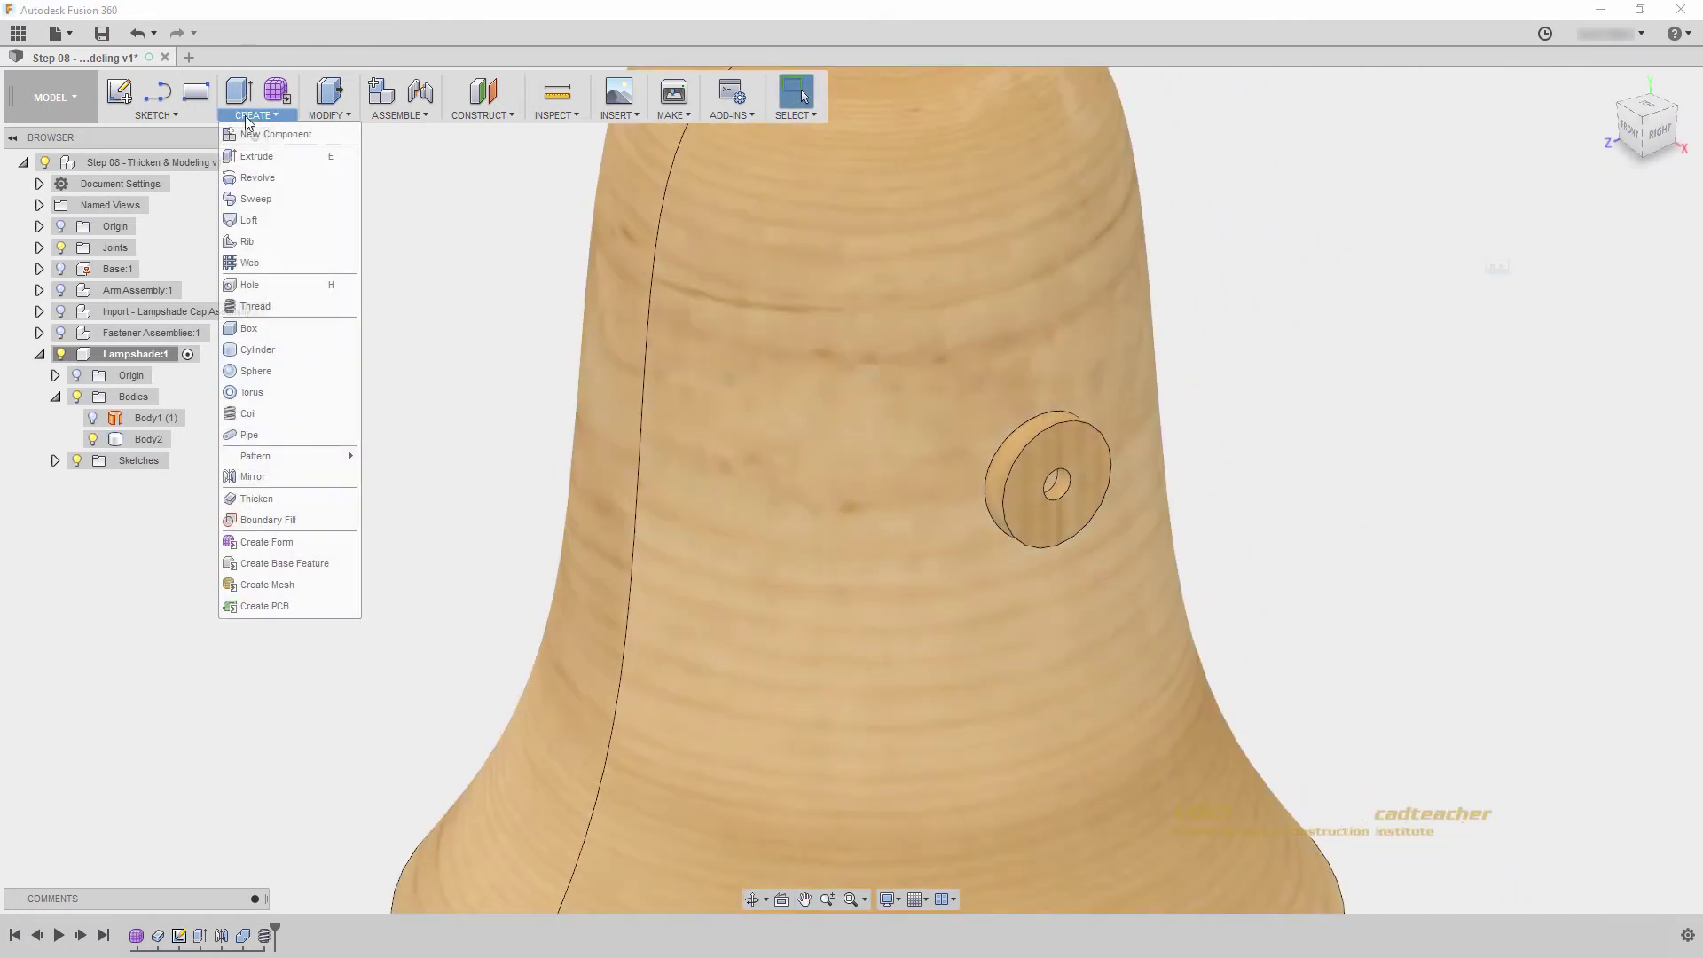
pyautogui.click(297, 314)
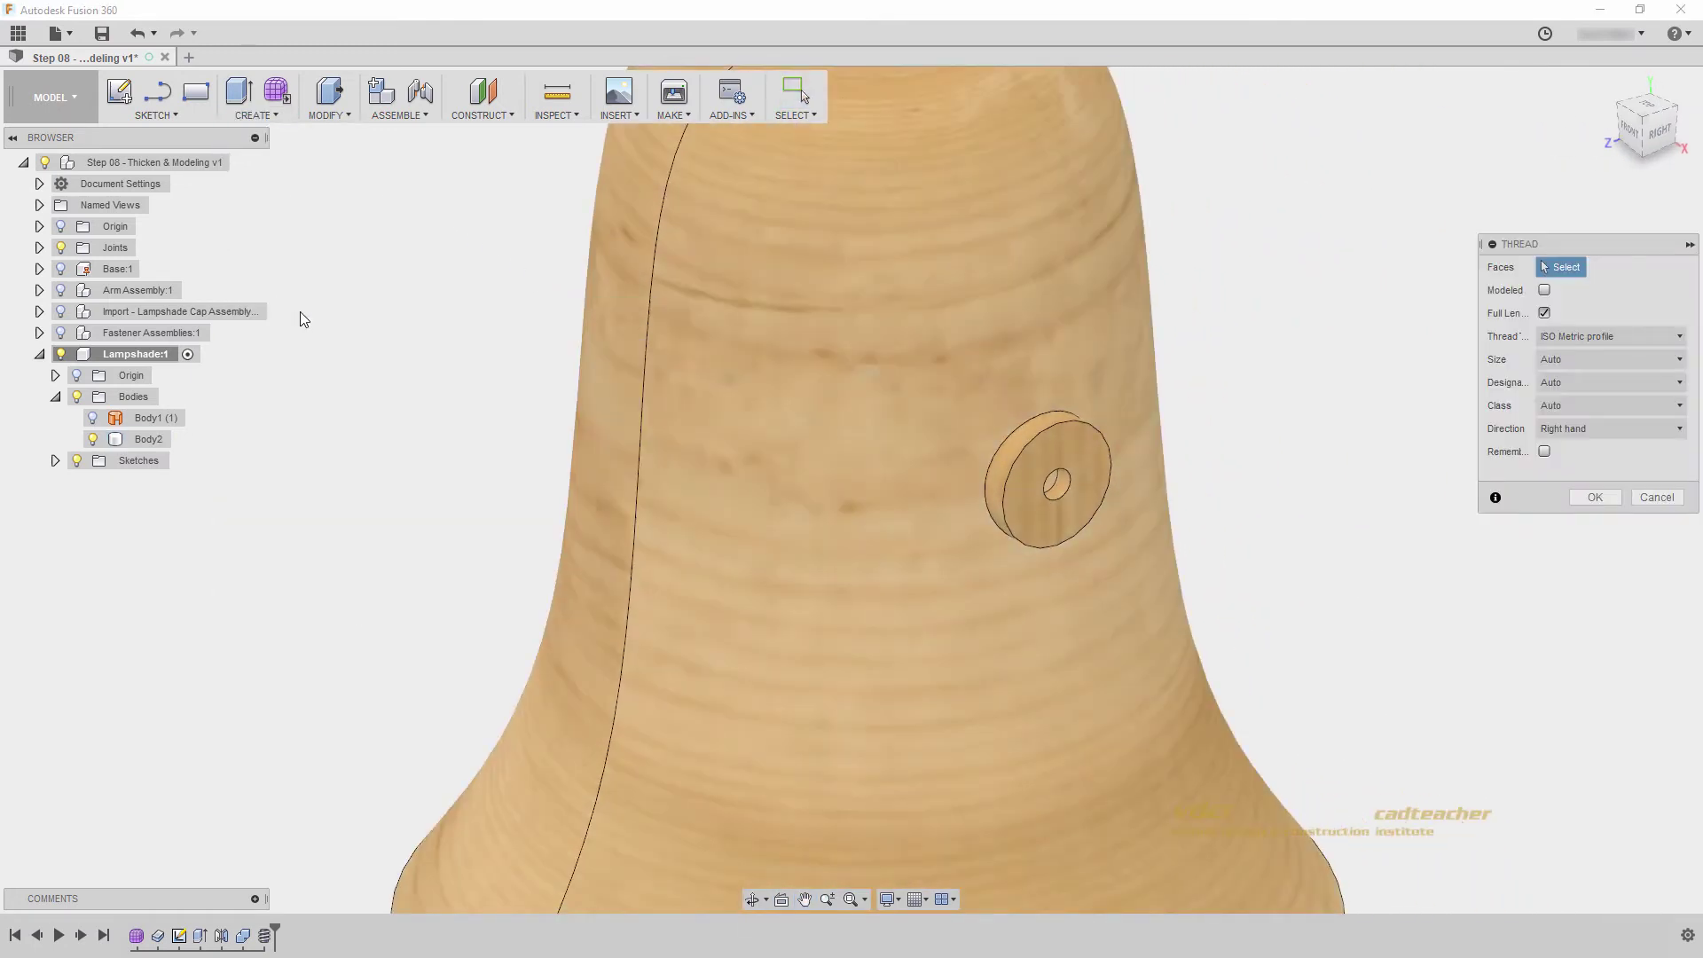
pyautogui.click(1061, 487)
pyautogui.scroll(2, 904, 492)
pyautogui.moveTo(1061, 487); pyautogui.dragTo(825, 479, button='middle')
pyautogui.scroll(2, 905, 492)
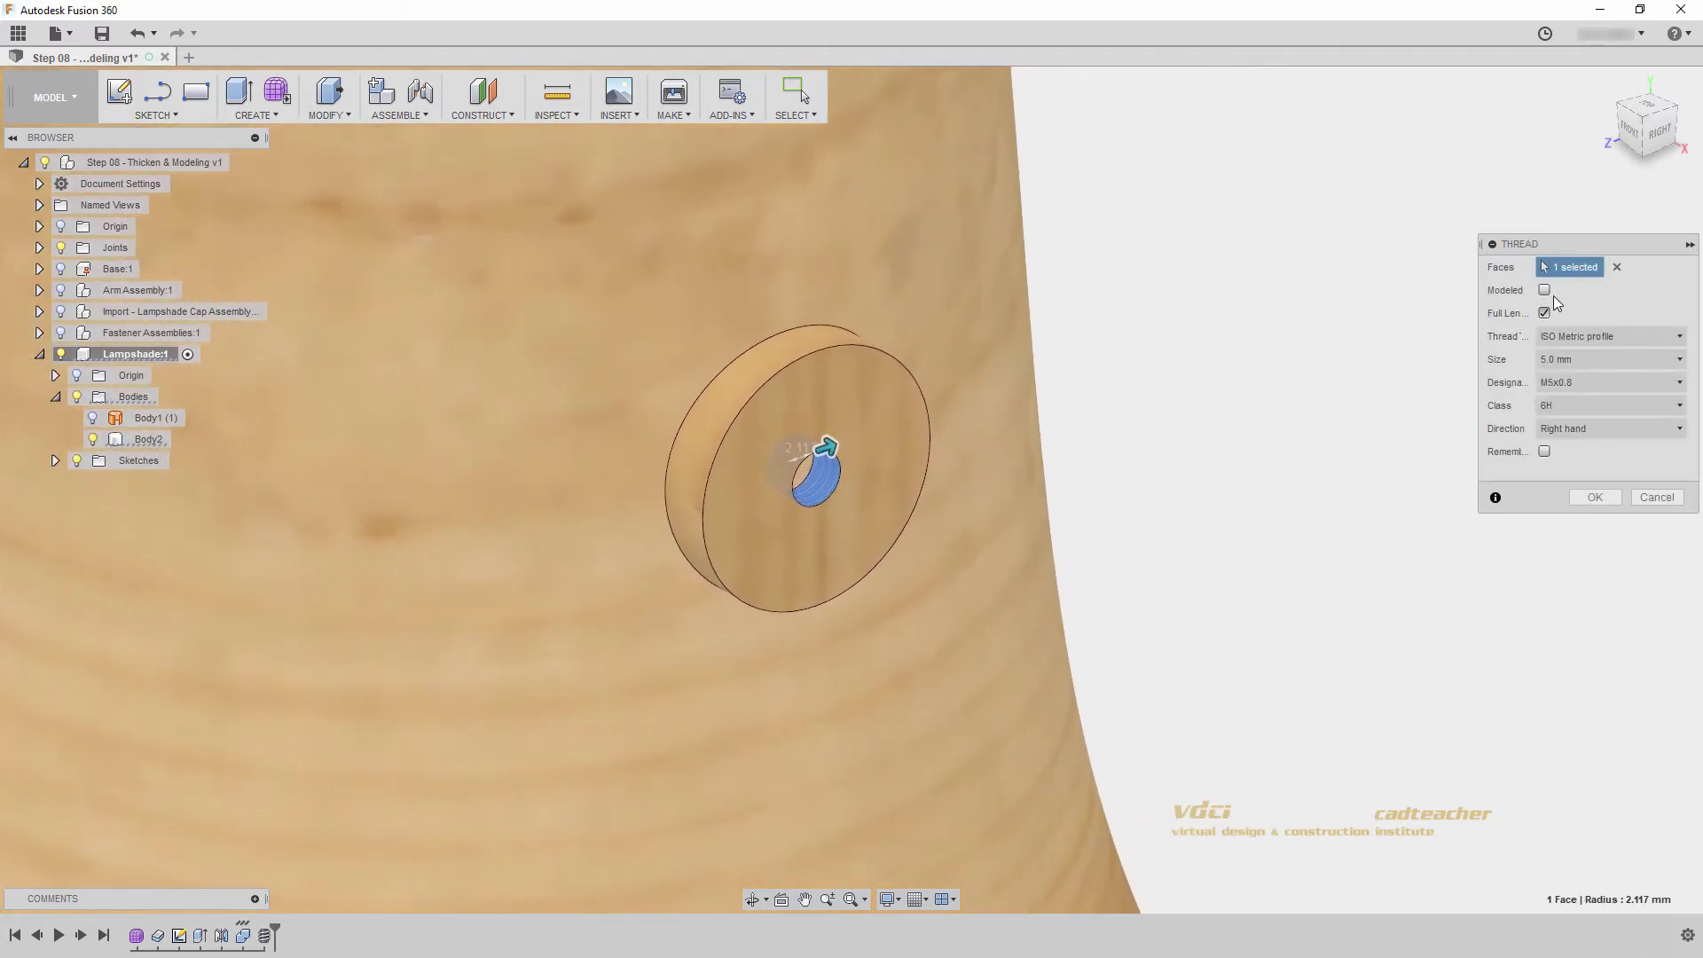
pyautogui.click(1545, 290)
pyautogui.click(1610, 431)
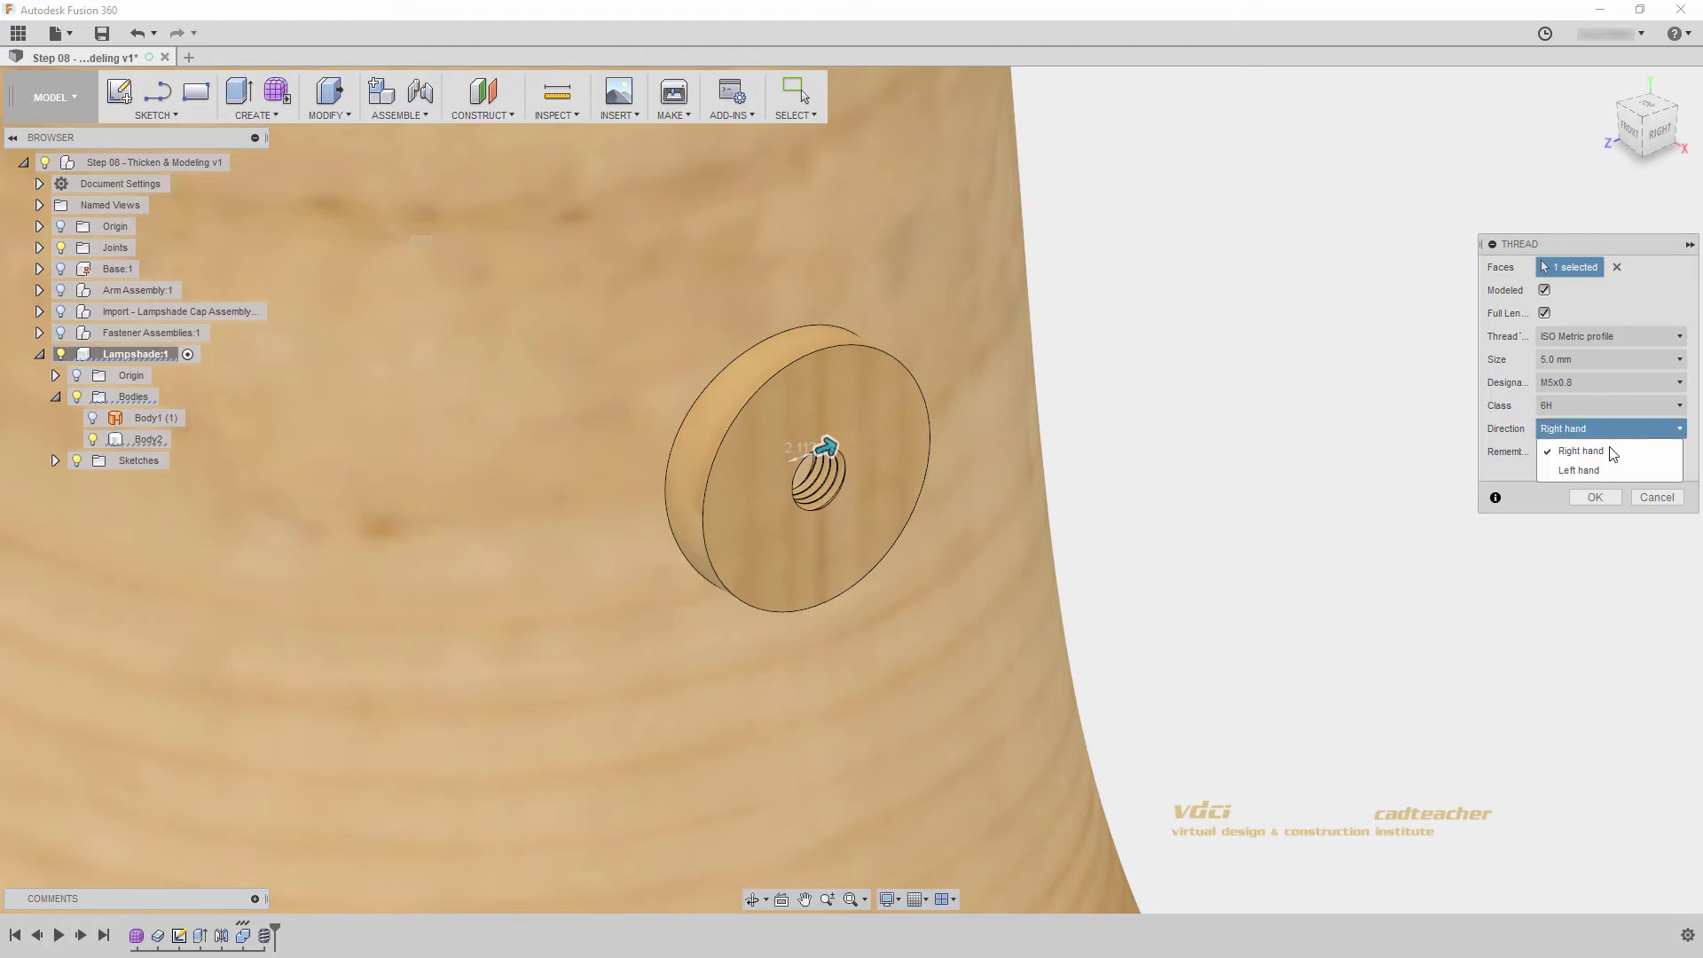
pyautogui.click(1599, 468)
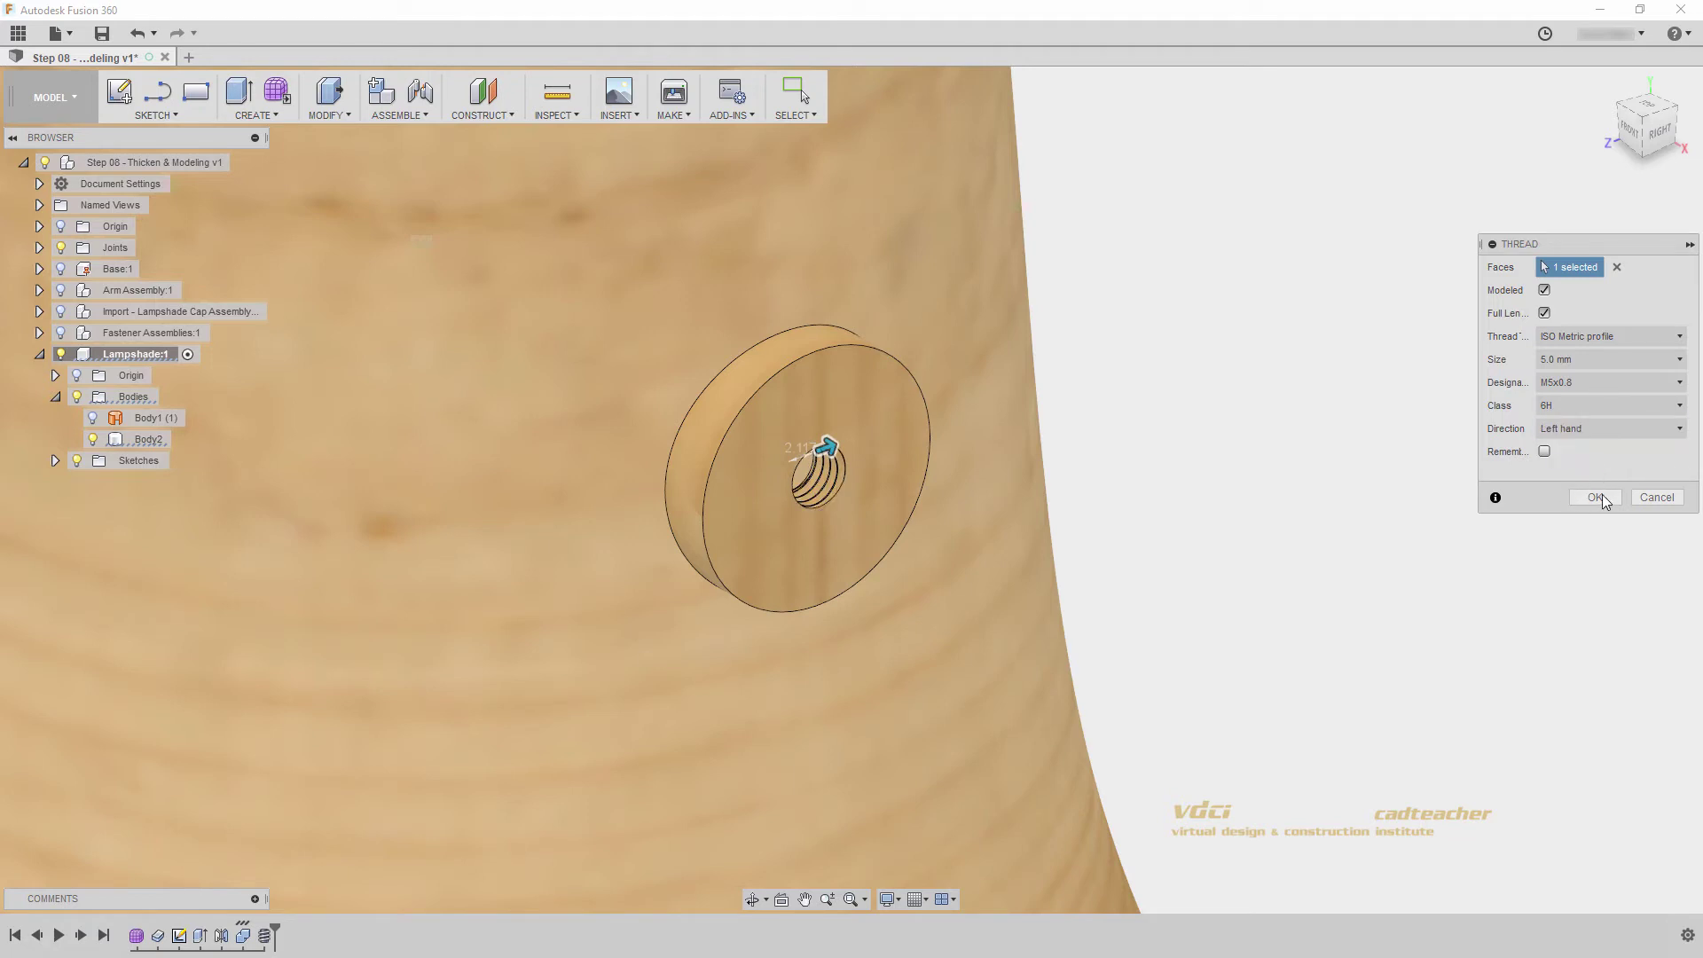
pyautogui.click(1595, 498)
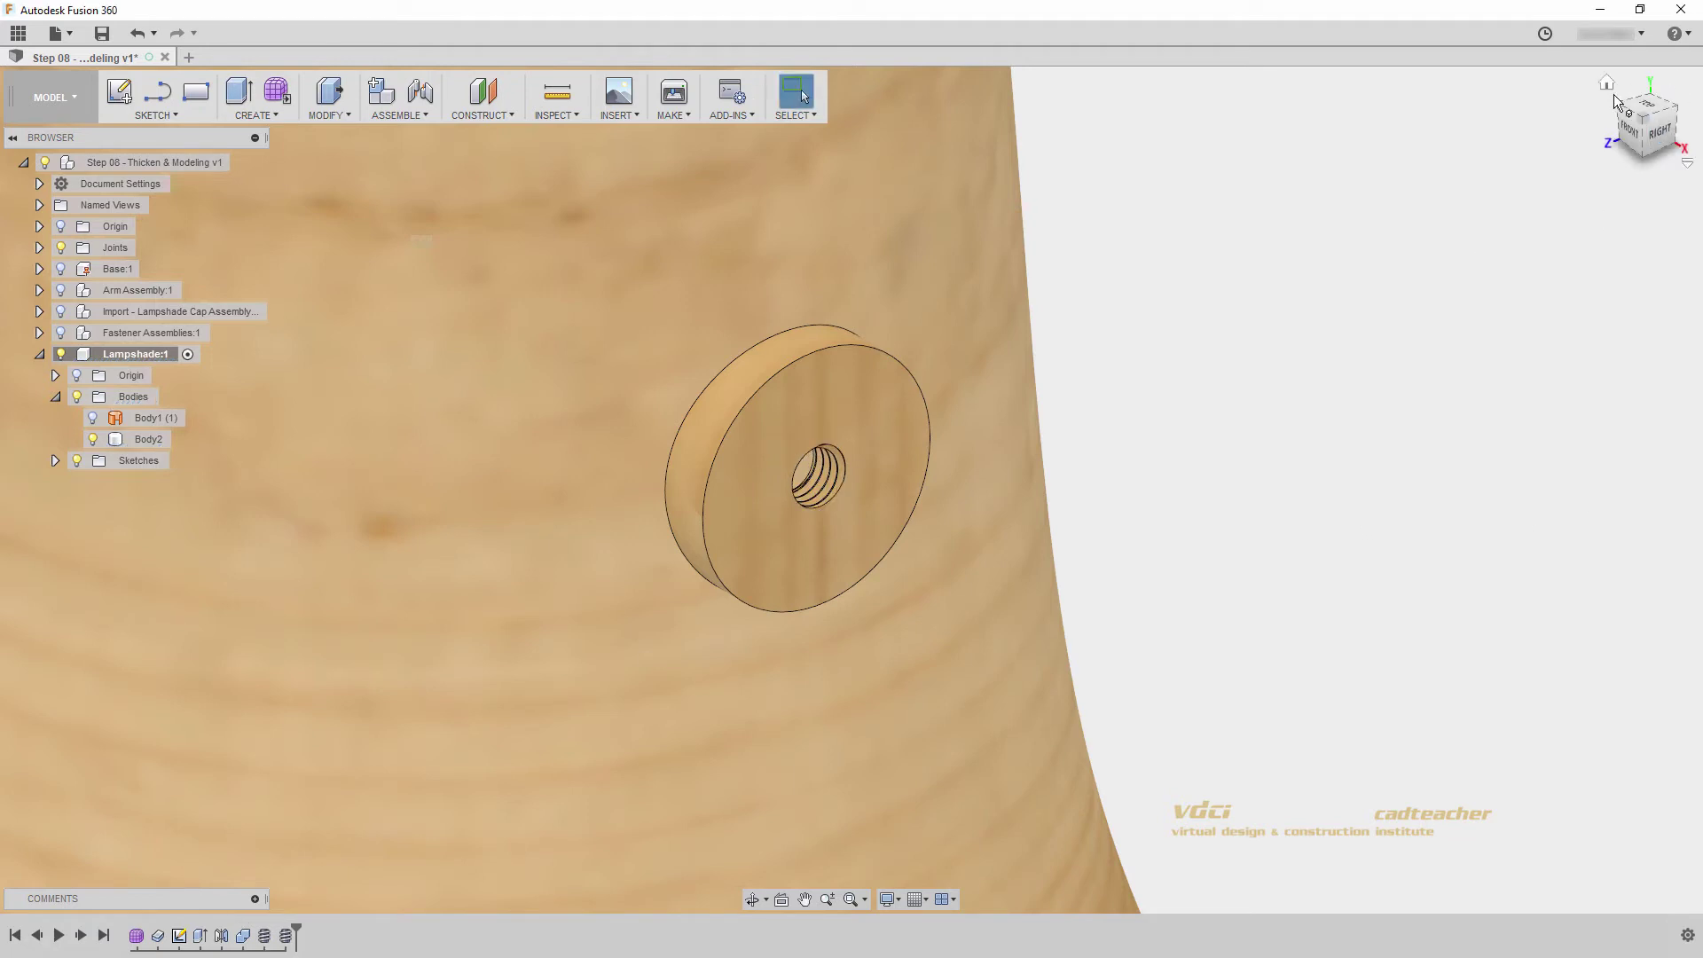
pyautogui.click(1606, 84)
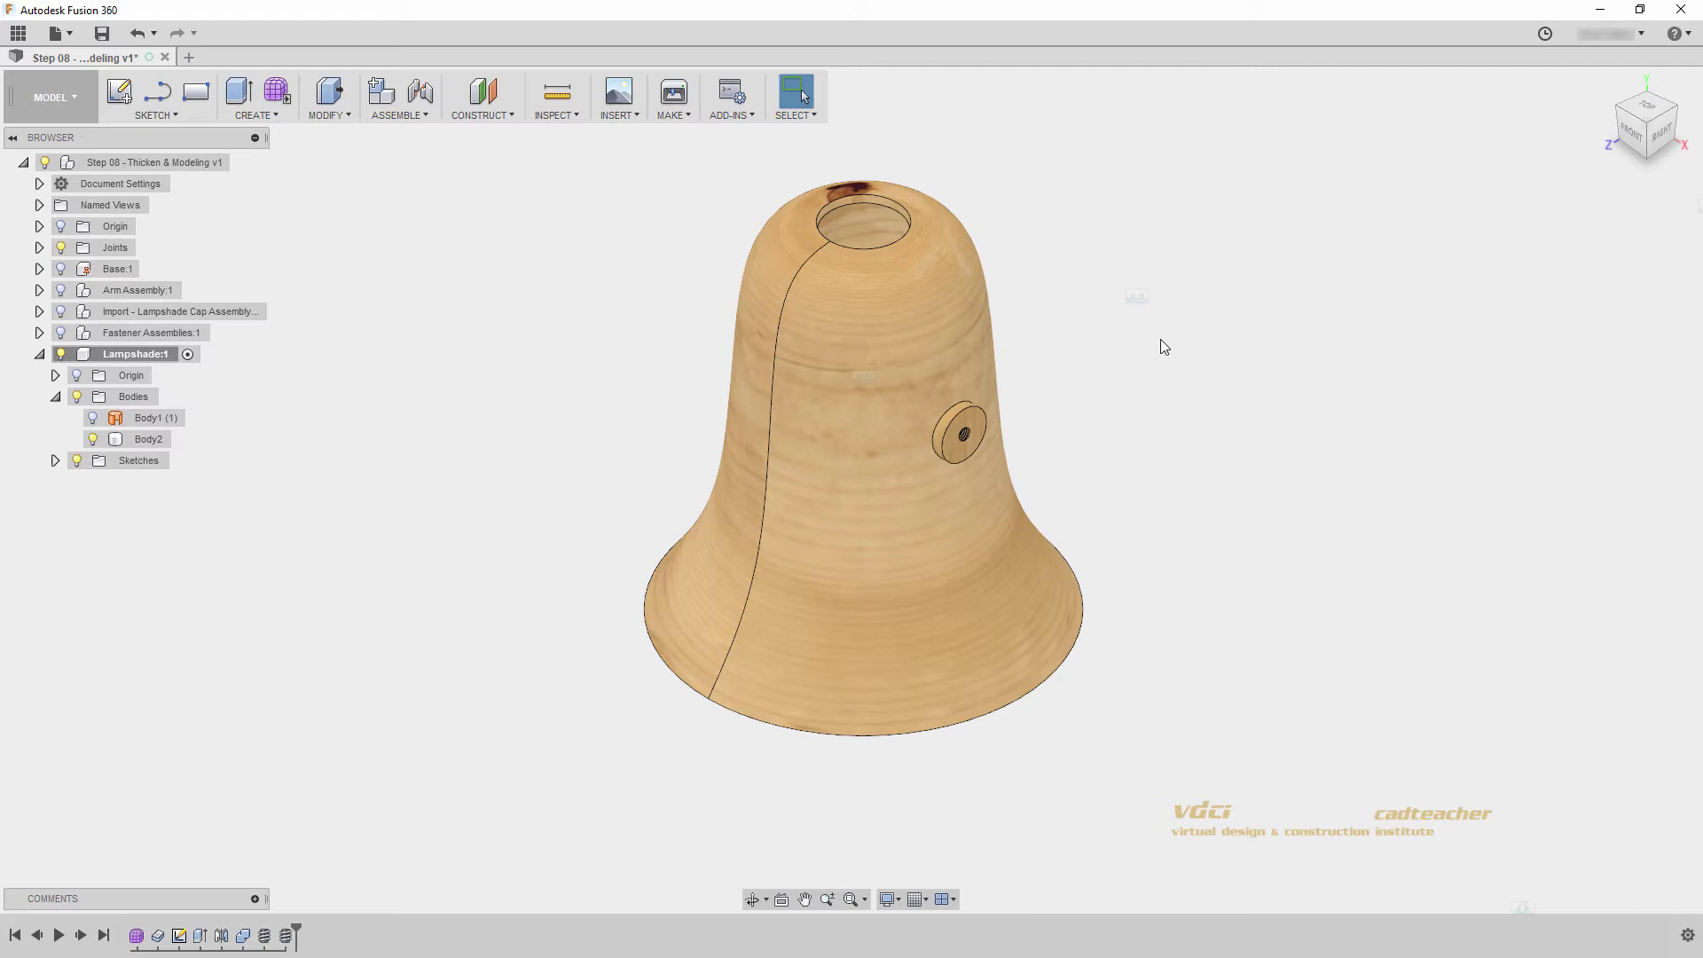
# - Fillet the lampshade's bottom rim edge with a 3 mm radius
pyautogui.keyDown('shift'); pyautogui.moveTo(1129, 479); pyautogui.dragTo(1123, 360, button='middle'); pyautogui.keyUp('shift')
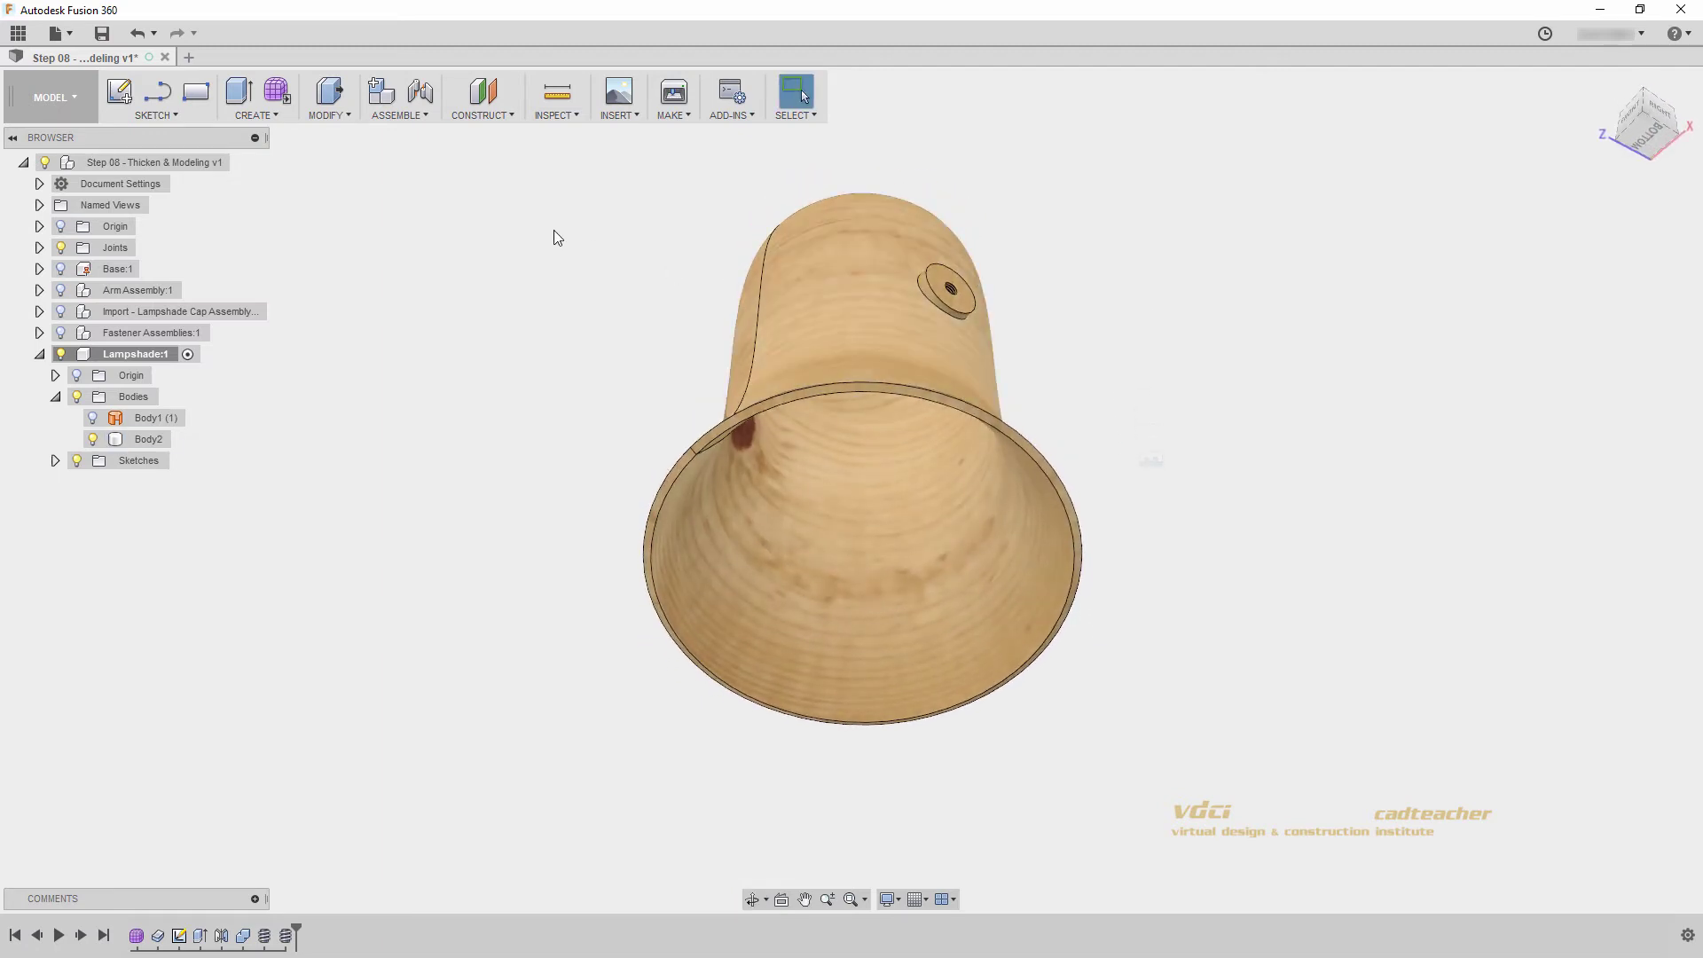
pyautogui.click(343, 115)
pyautogui.click(339, 156)
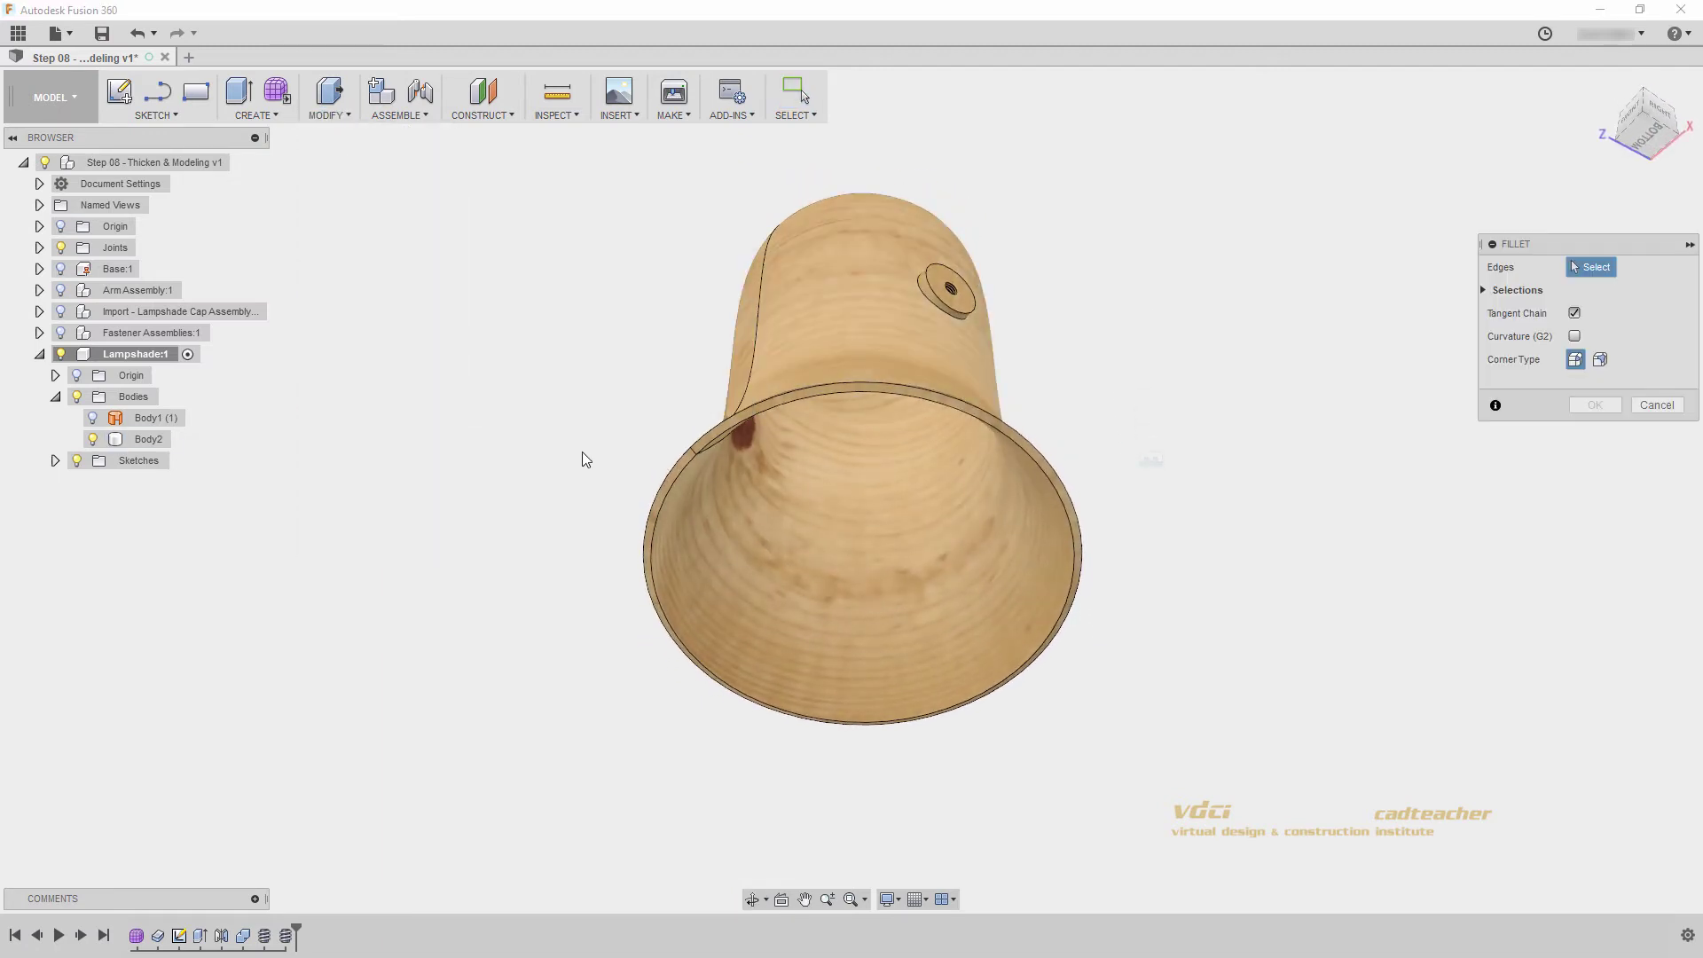
pyautogui.click(663, 502)
pyautogui.scroll(5, 662, 502)
pyautogui.keyDown('shift'); pyautogui.moveTo(678, 498); pyautogui.dragTo(707, 586, button='middle'); pyautogui.keyUp('shift')
pyautogui.moveTo(676, 590)
pyautogui.mouseDown()
pyautogui.moveTo(669, 555)
pyautogui.moveTo(673, 583)
pyautogui.mouseUp()
pyautogui.press('Return')
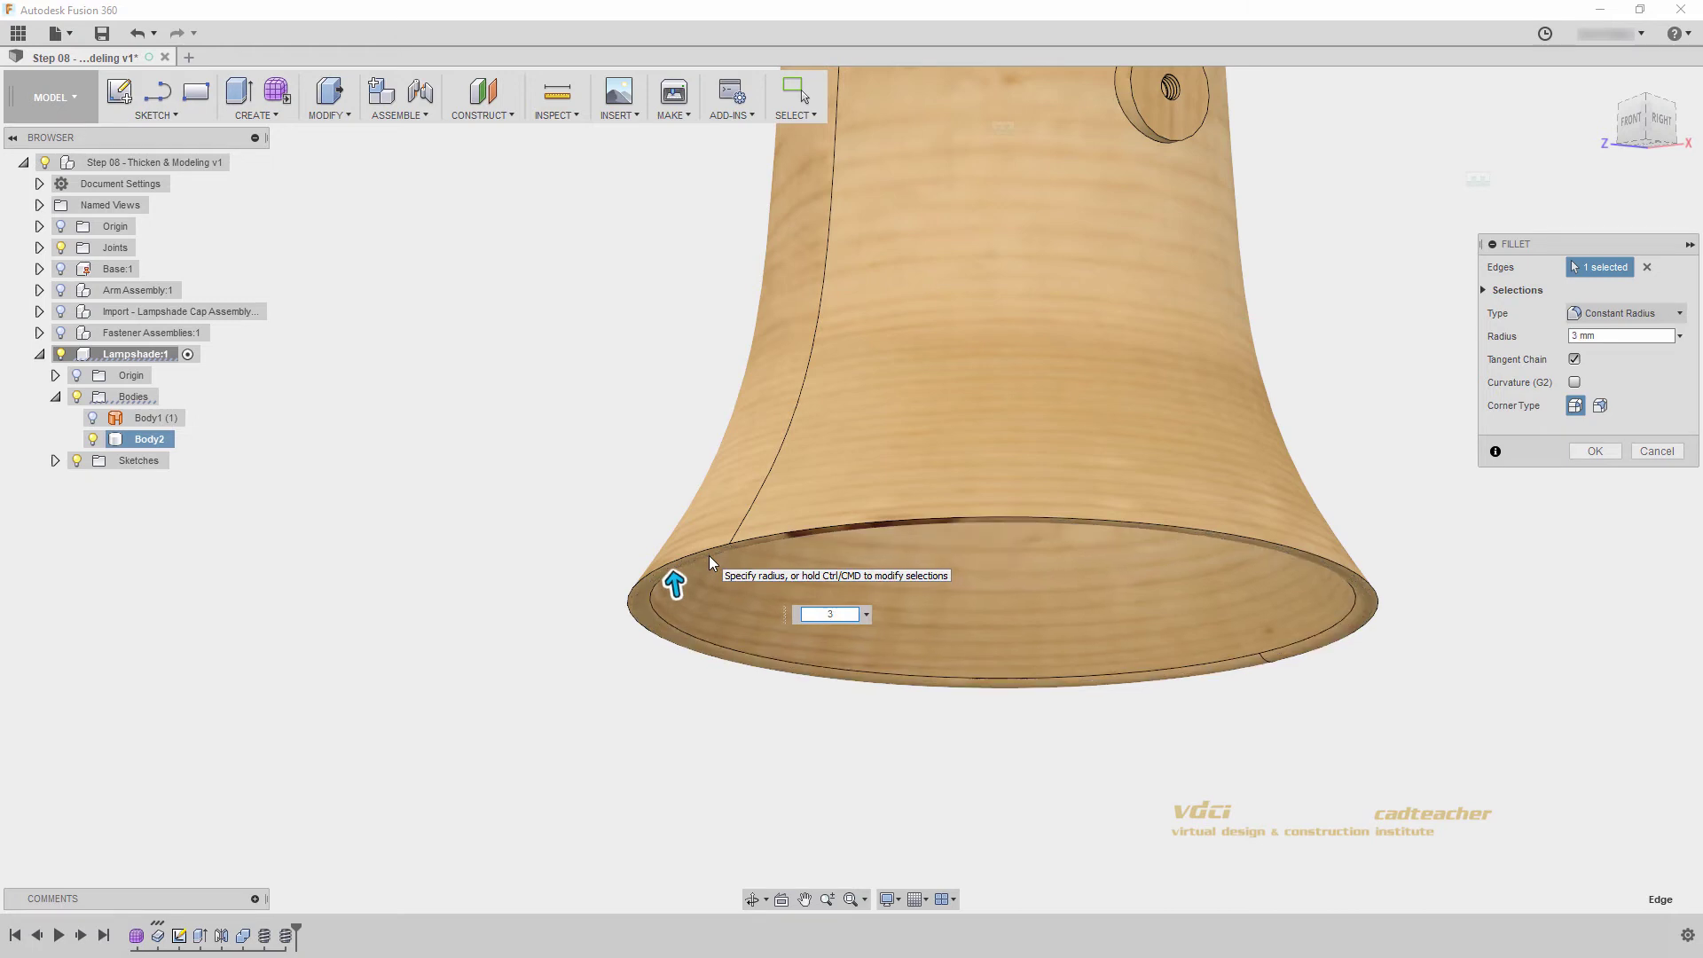
pyautogui.keyDown('shift'); pyautogui.moveTo(707, 556); pyautogui.dragTo(863, 568, button='middle'); pyautogui.keyUp('shift')
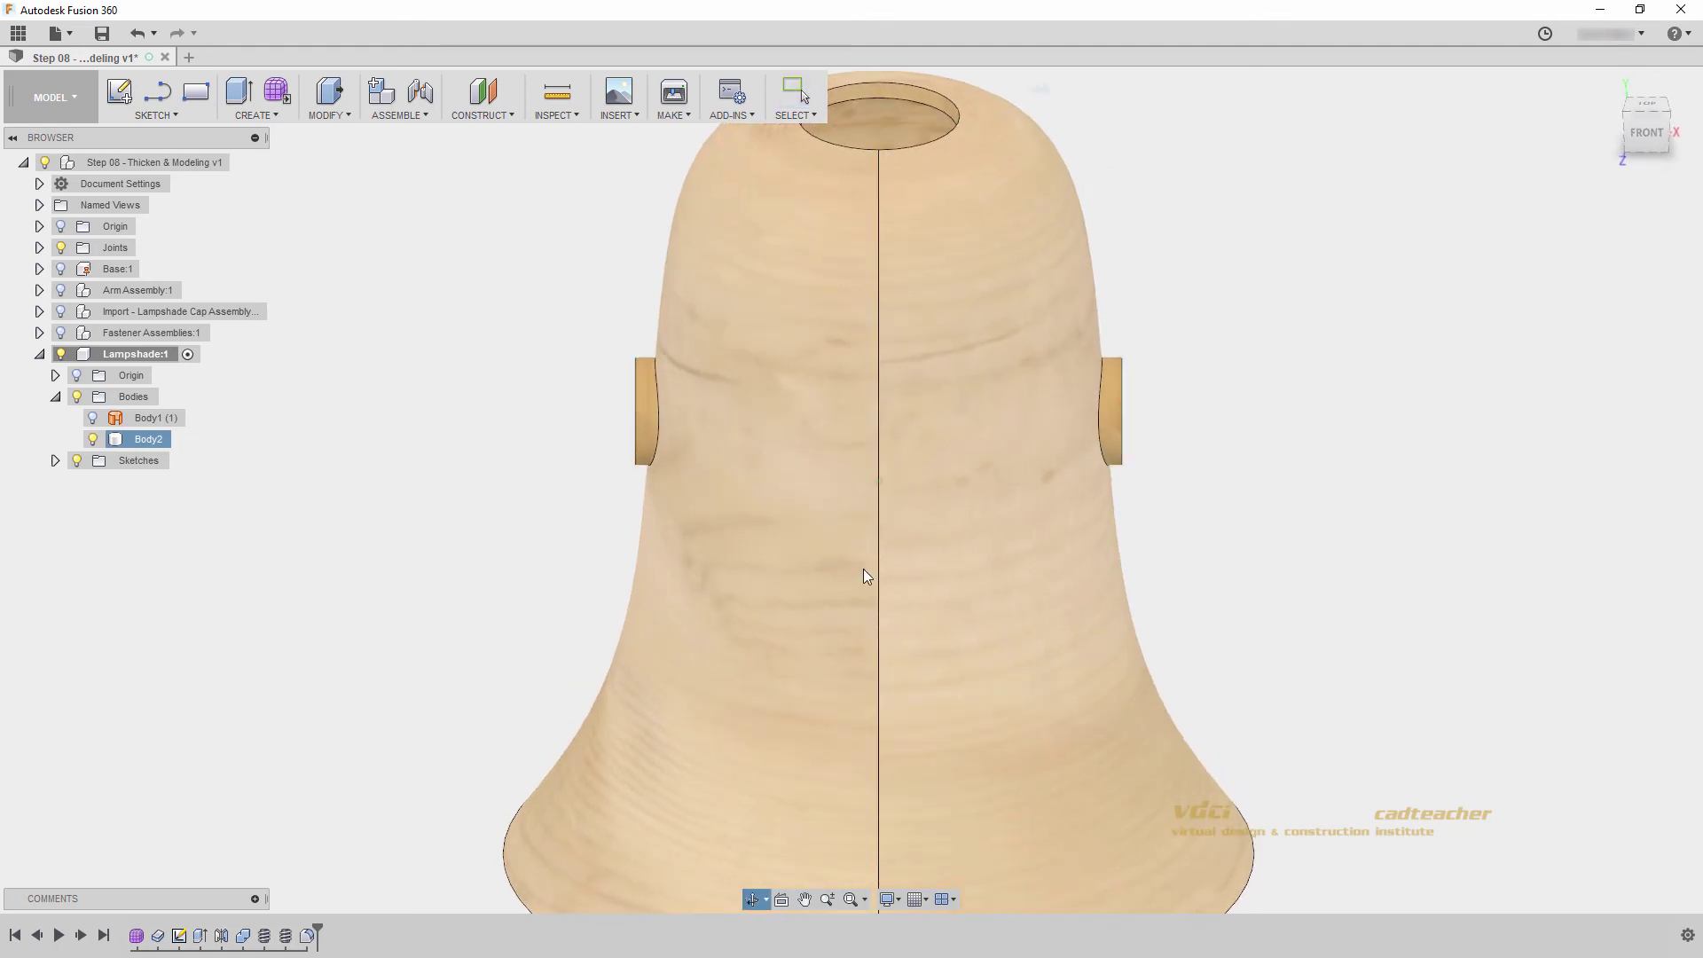
# - Fillet both bosses' base edges where they meet the shade at 2 mm
pyautogui.click(1099, 407)
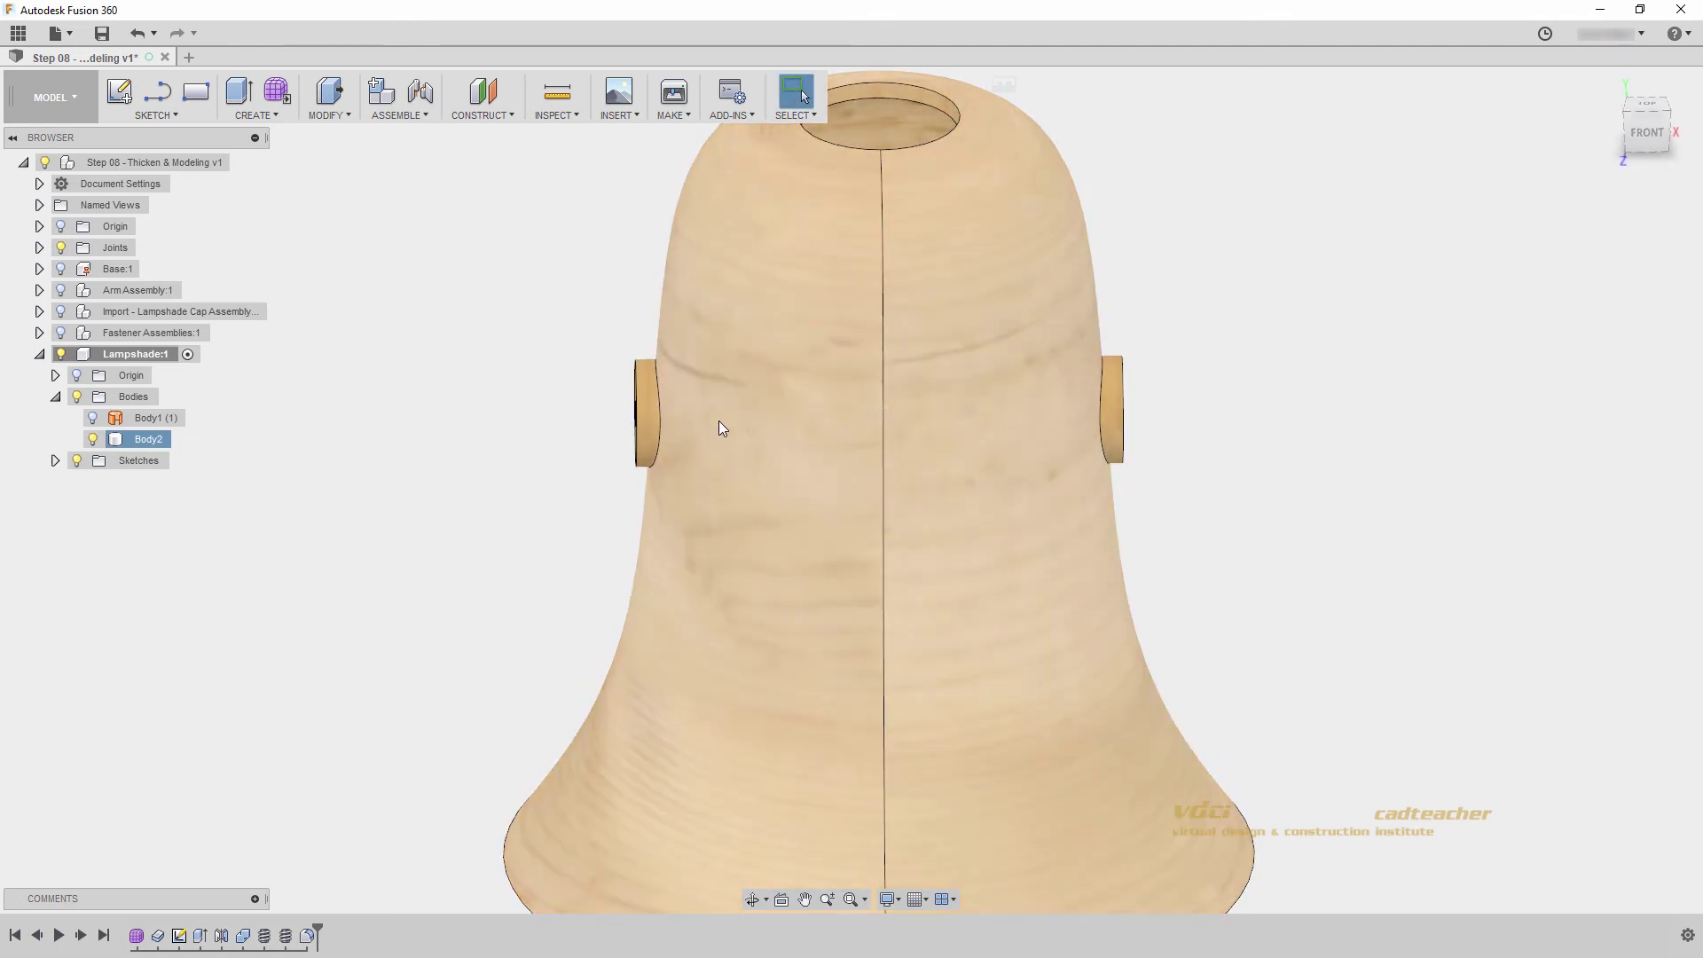
pyautogui.click(662, 413)
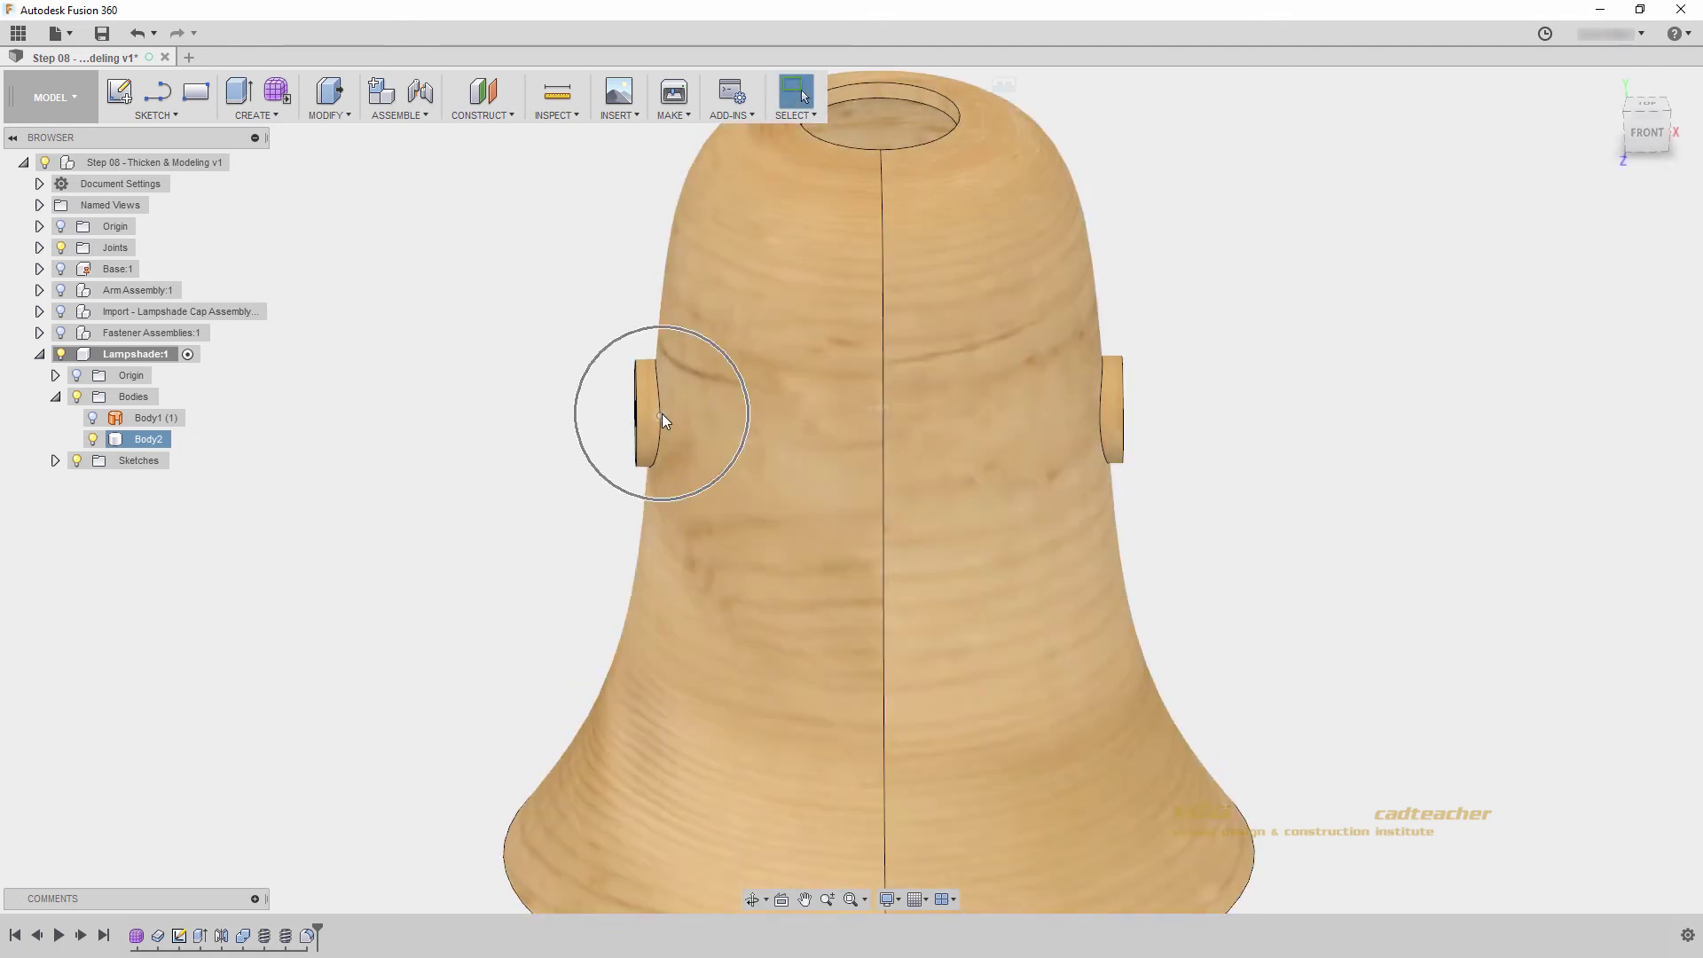
pyautogui.click(328, 115)
pyautogui.click(330, 157)
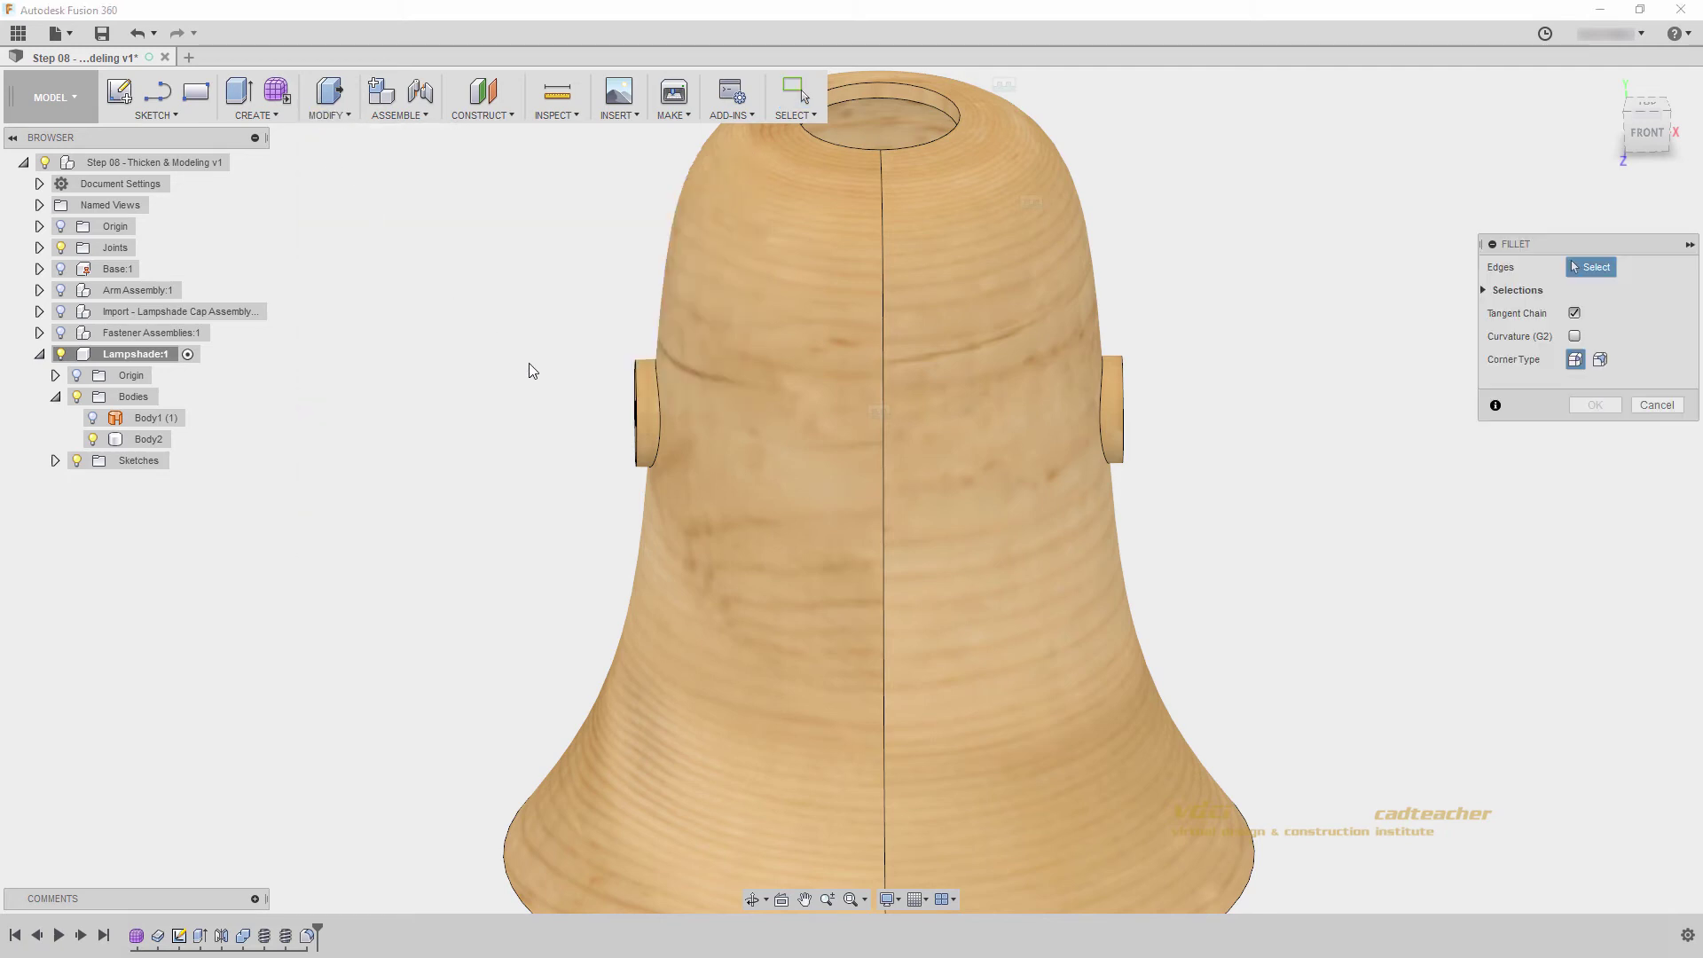
pyautogui.click(663, 411)
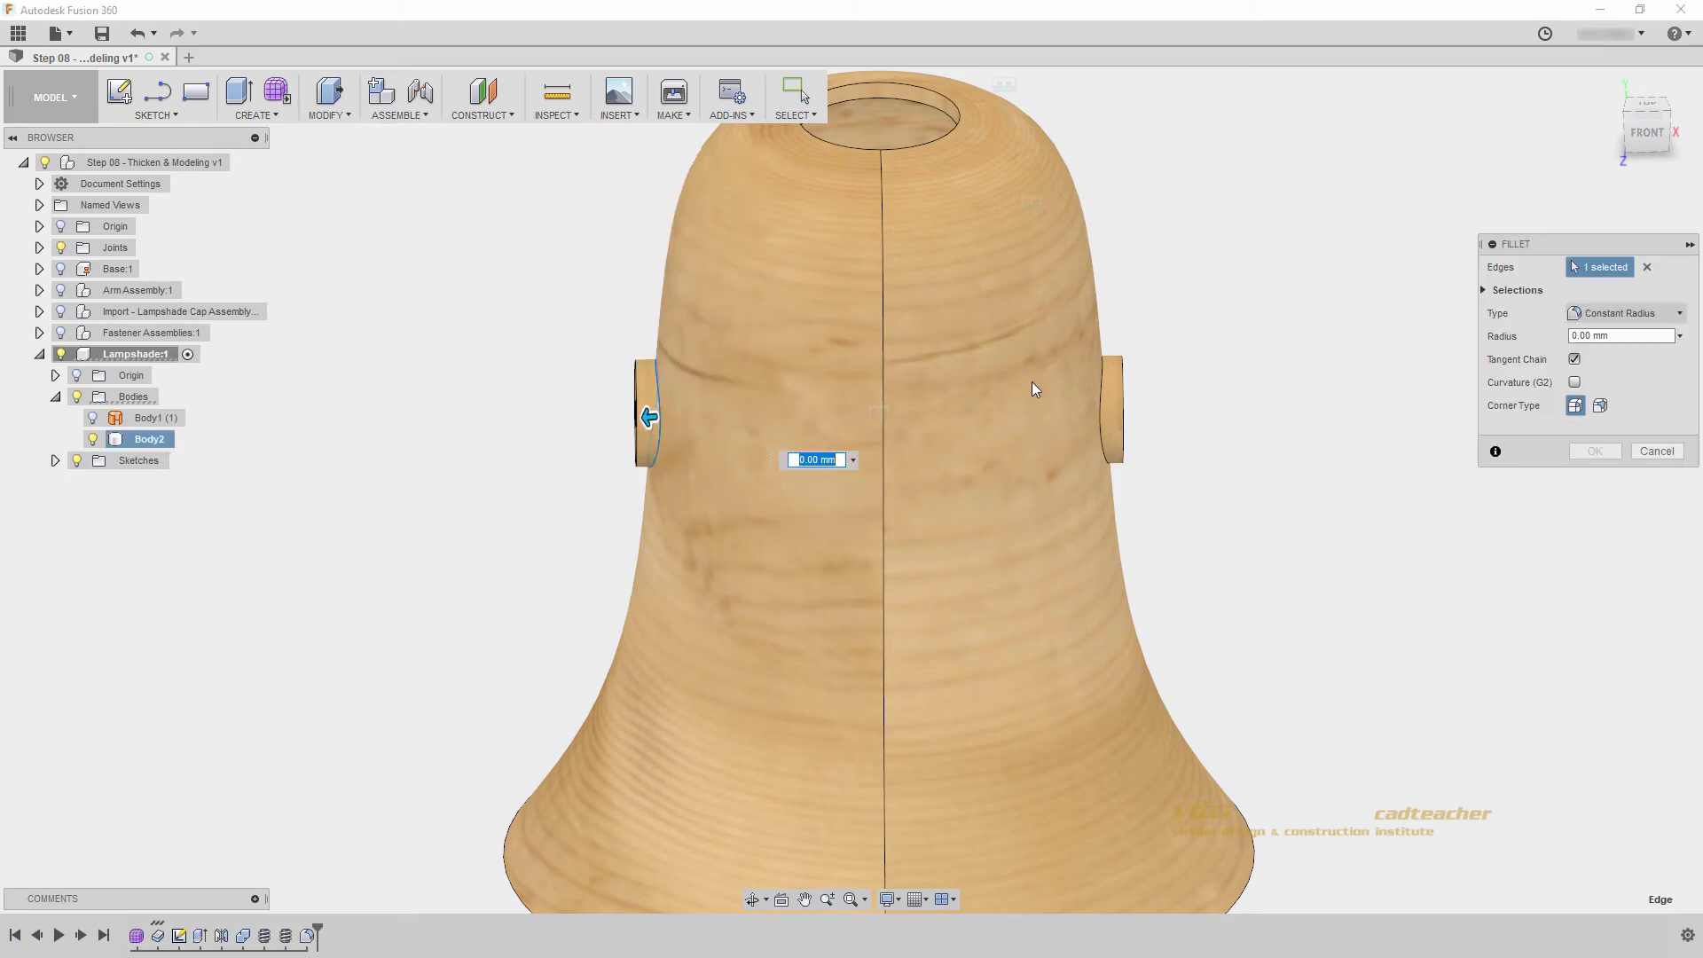
pyautogui.click(1098, 416)
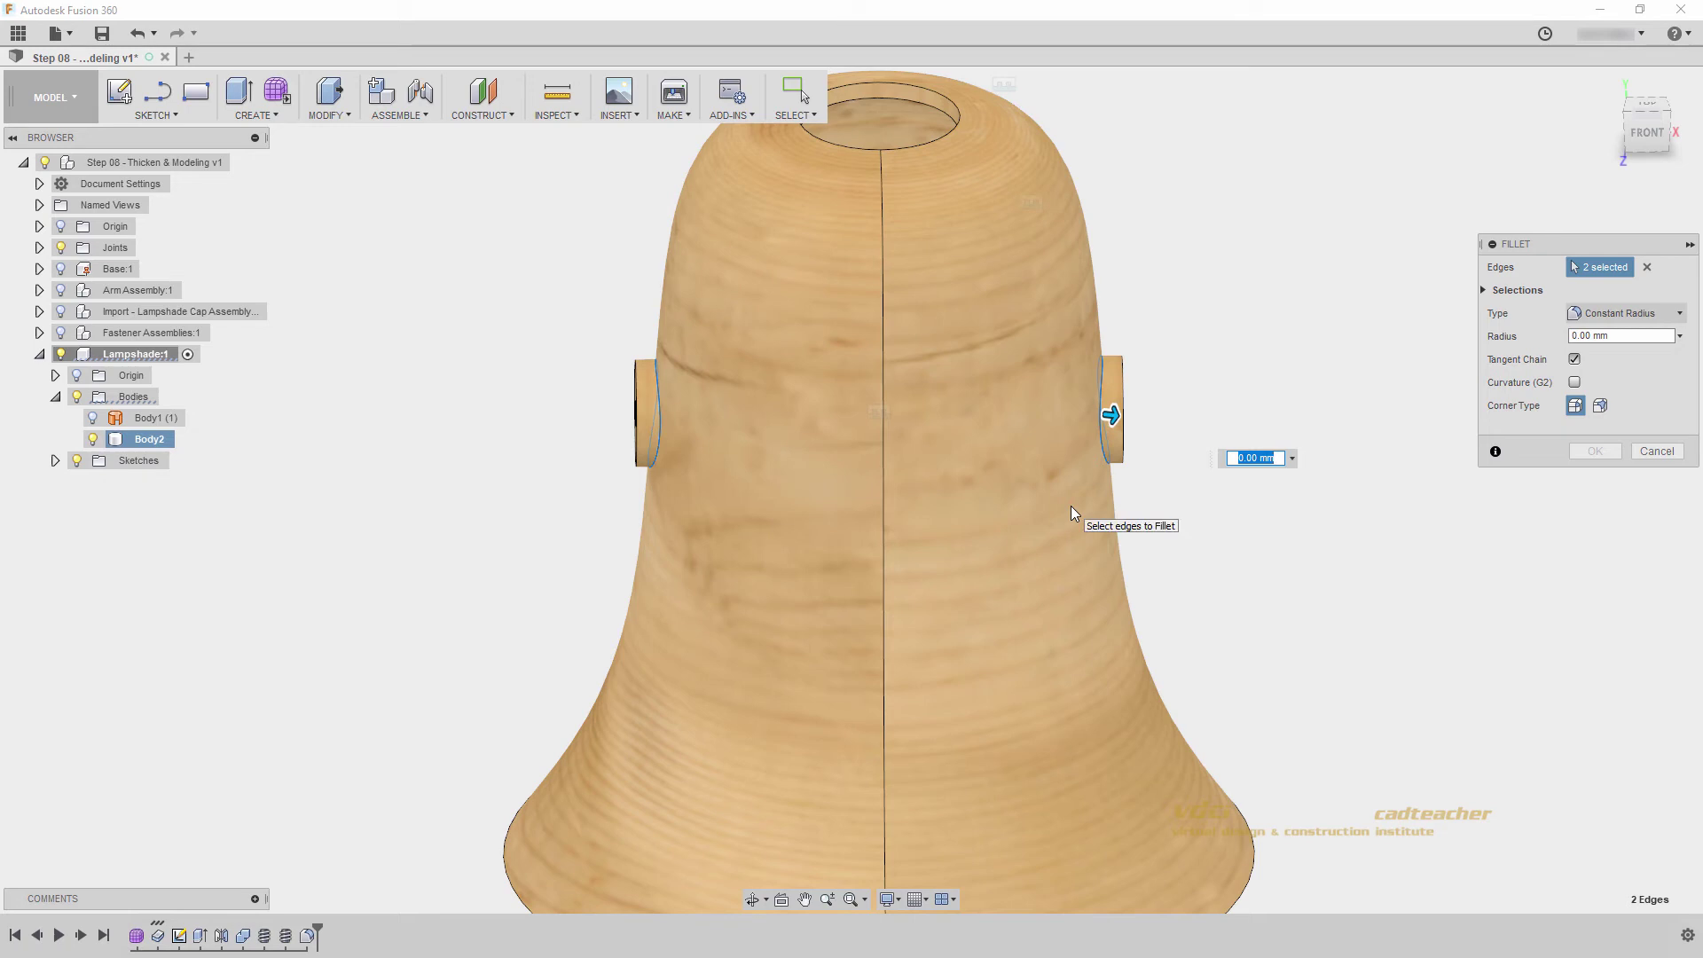
pyautogui.write('2')
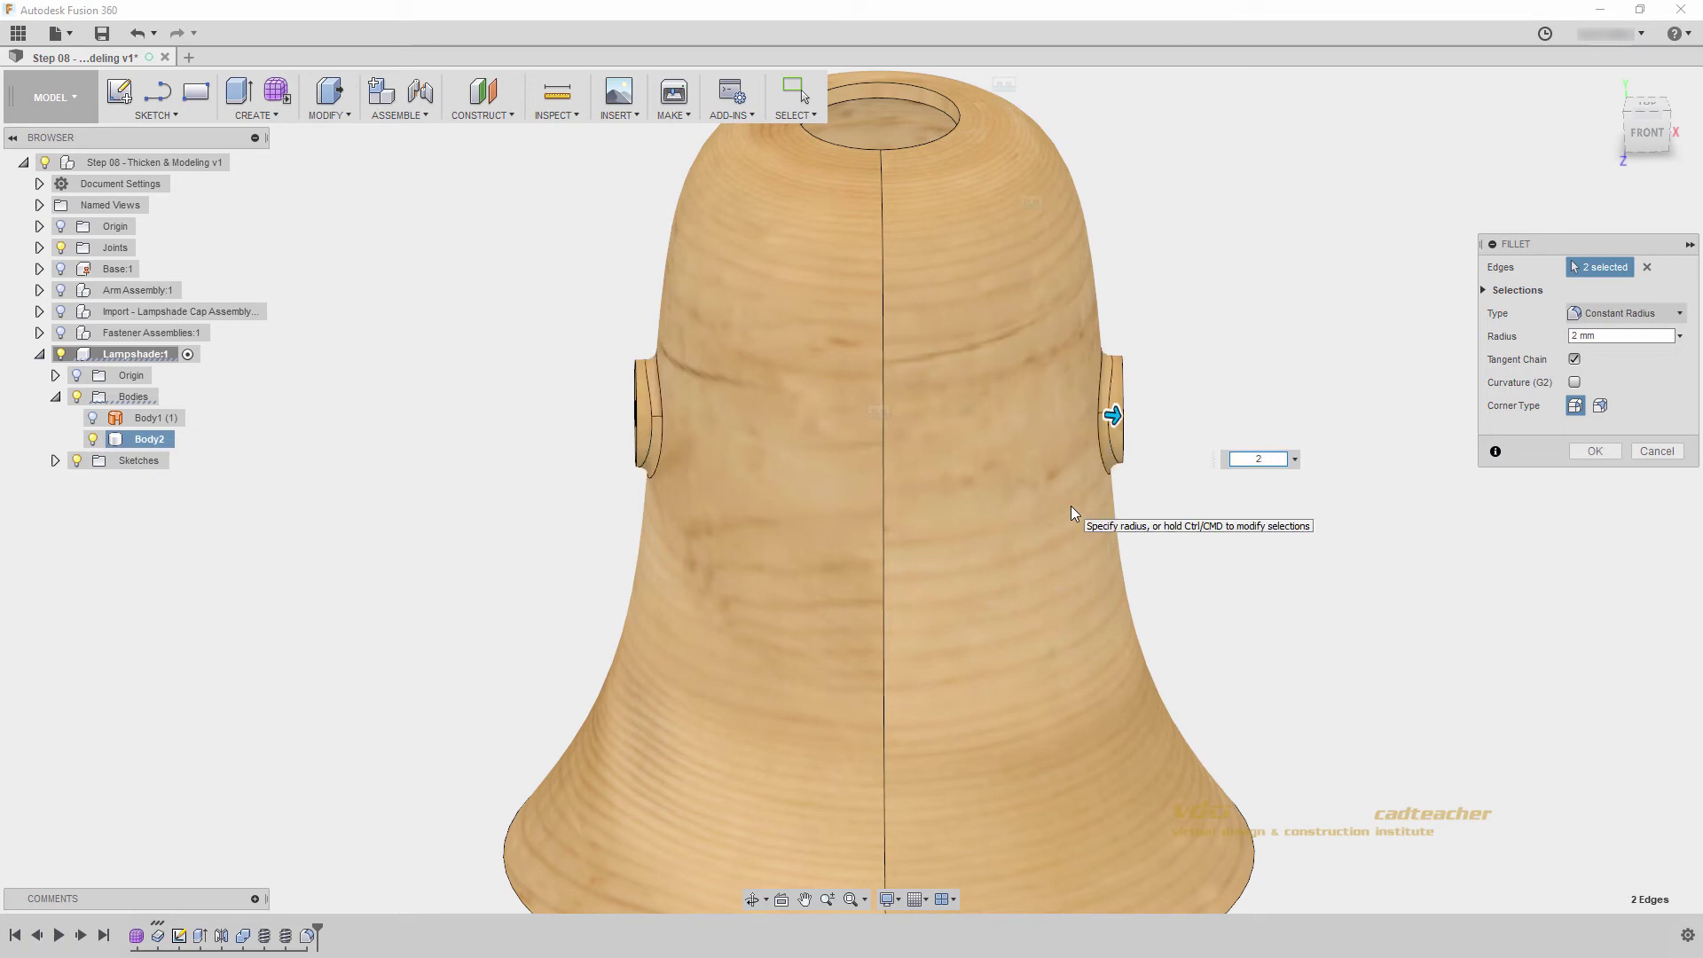
pyautogui.press('Return')
# - Repeat the fillet with 0.5 mm on the outer face edges of both bosses
pyautogui.moveTo(977, 518)
pyautogui.keyDown('shift'); pyautogui.mouseDown(button='middle')
pyautogui.moveTo(941, 506)
pyautogui.moveTo(958, 494)
pyautogui.mouseUp(button='middle'); pyautogui.keyUp('shift')
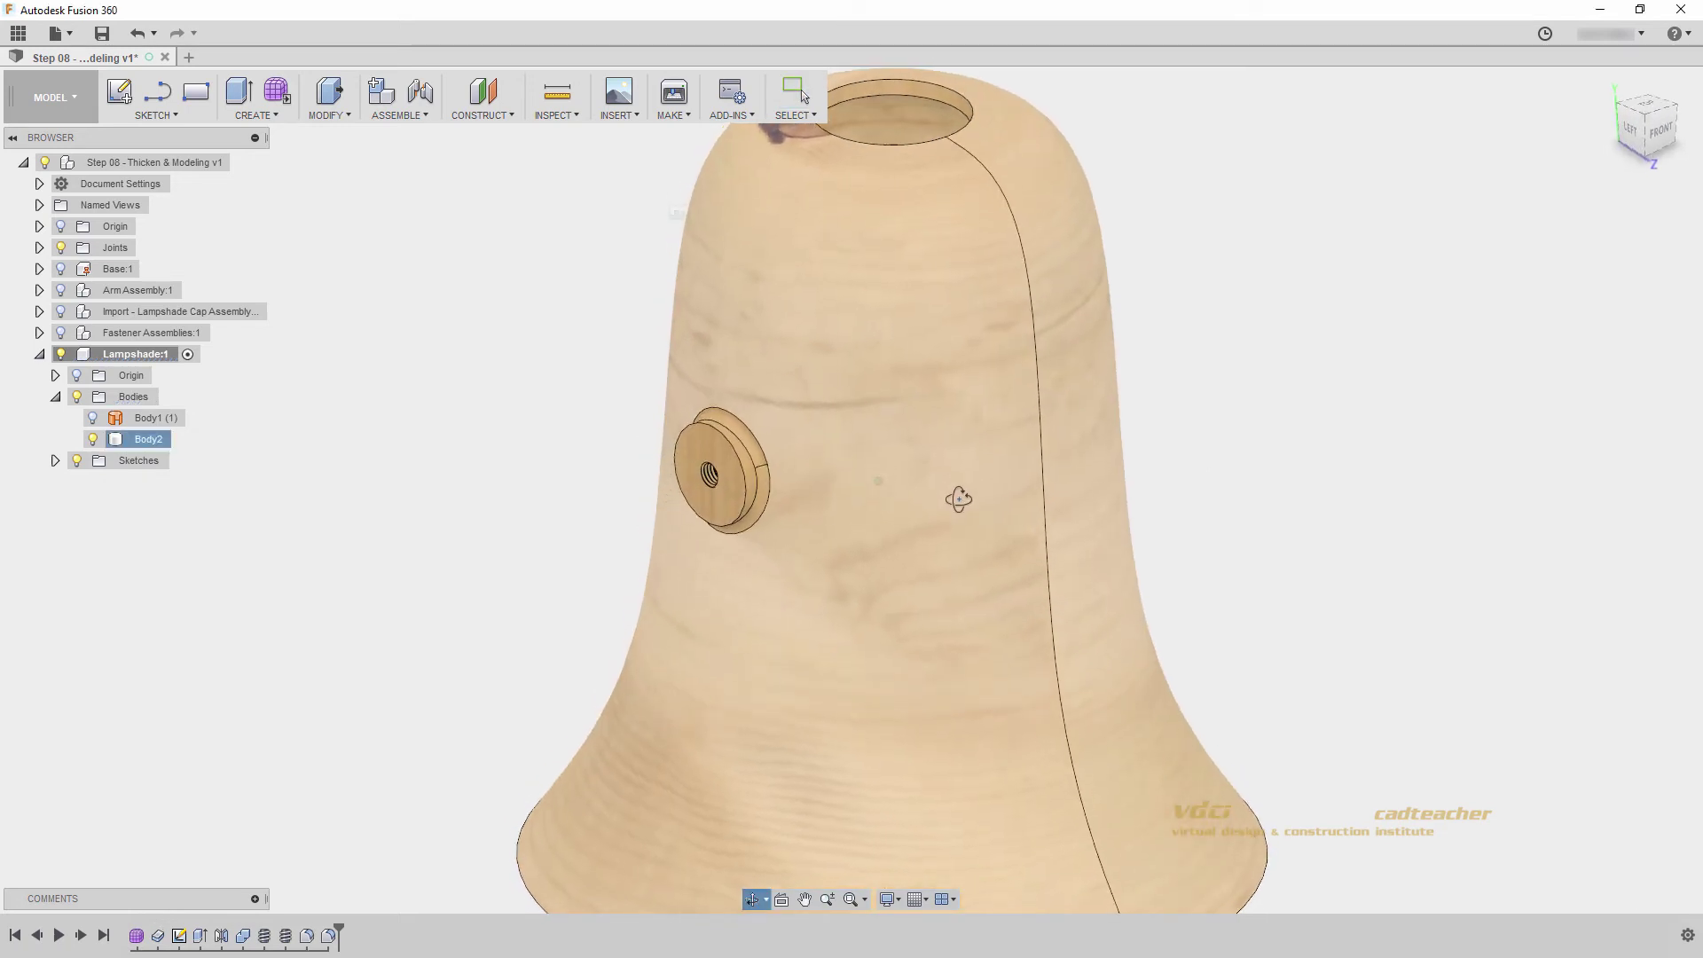
pyautogui.rightClick(1304, 424)
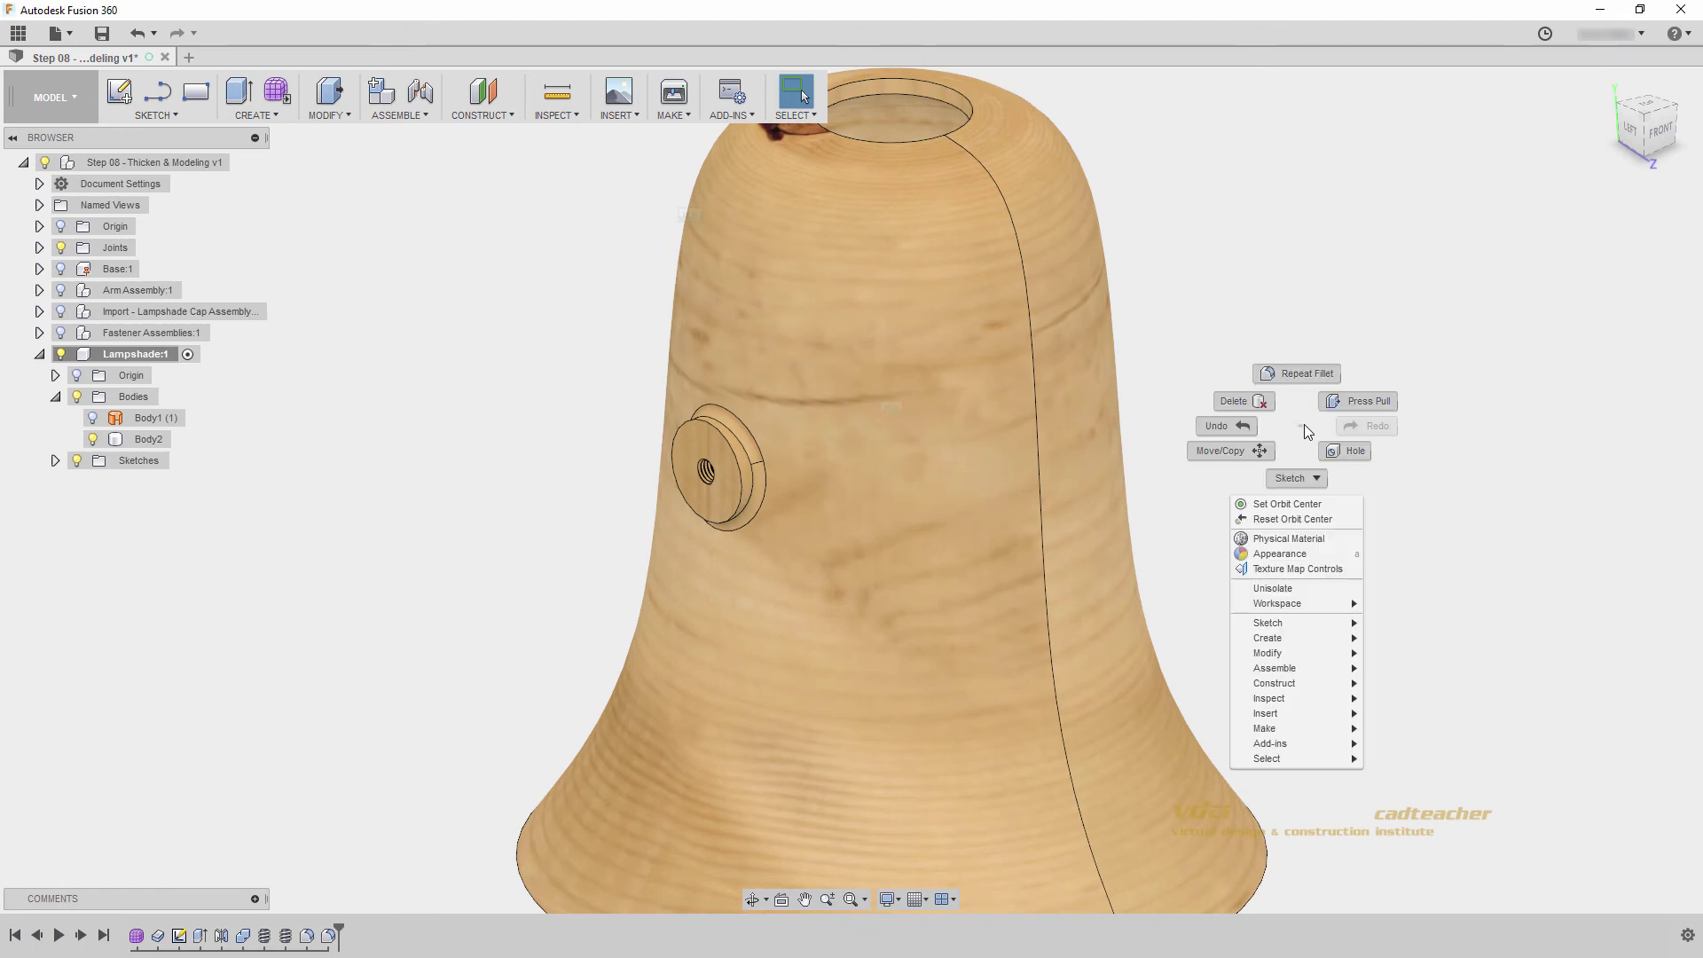
pyautogui.click(1296, 373)
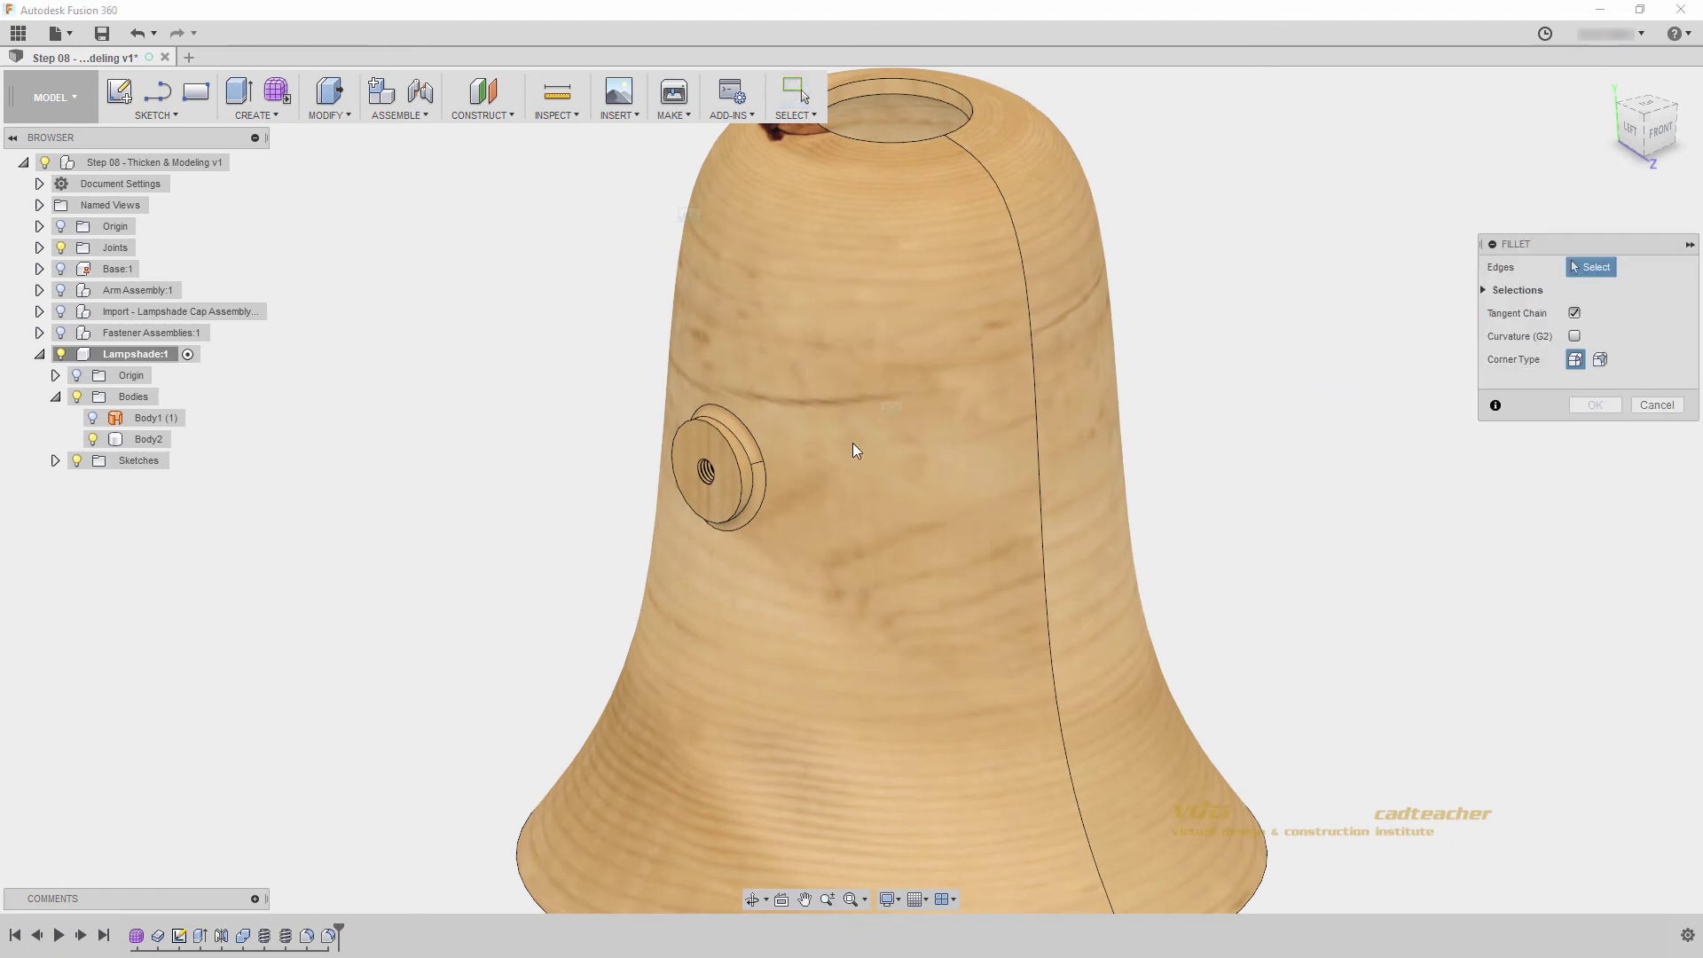
pyautogui.click(751, 468)
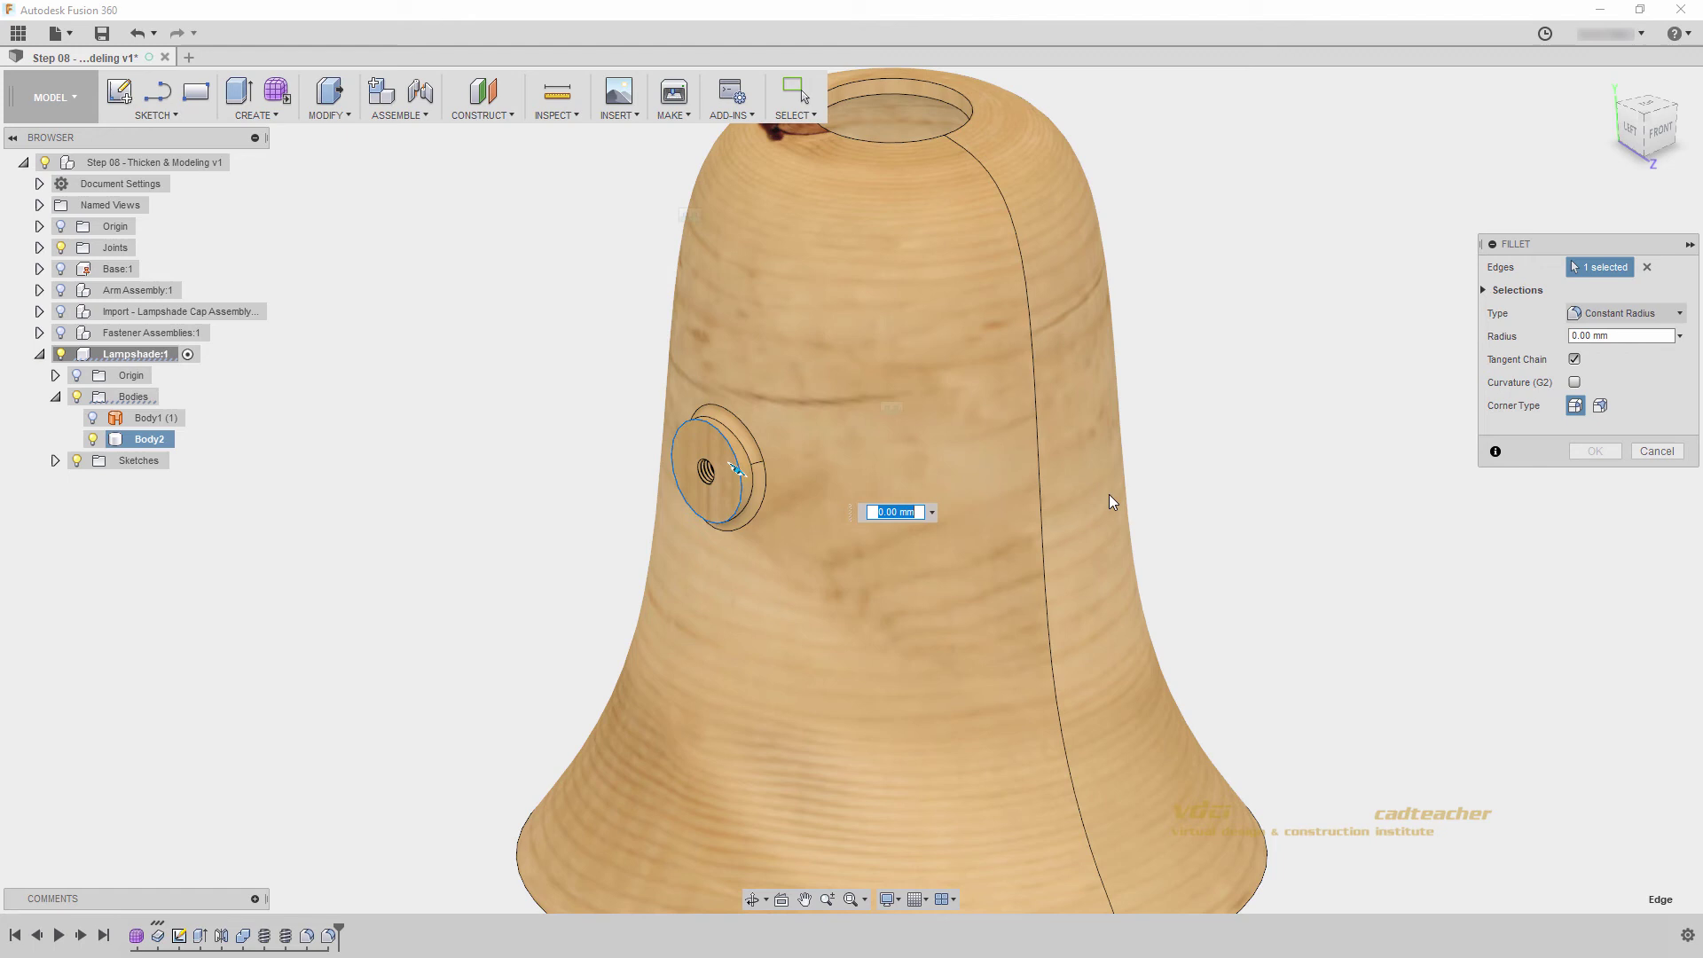
pyautogui.keyDown('shift'); pyautogui.moveTo(1108, 493); pyautogui.dragTo(1102, 451, button='middle'); pyautogui.keyUp('shift')
pyautogui.click(1094, 447)
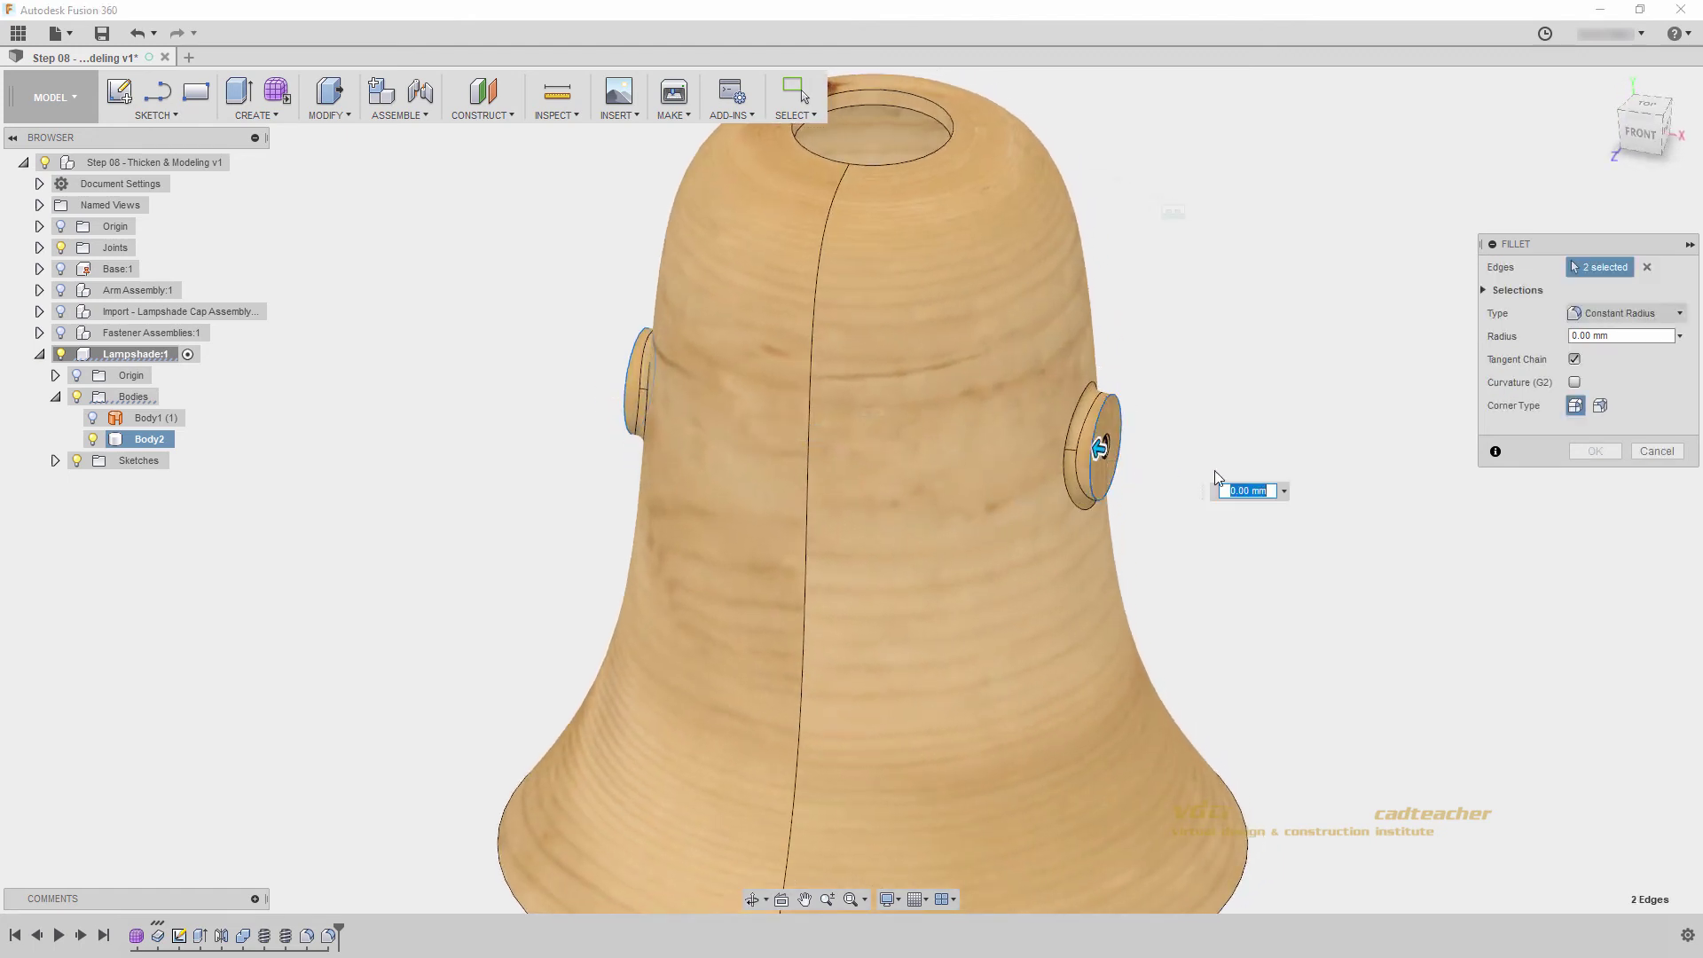
pyautogui.write('.5')
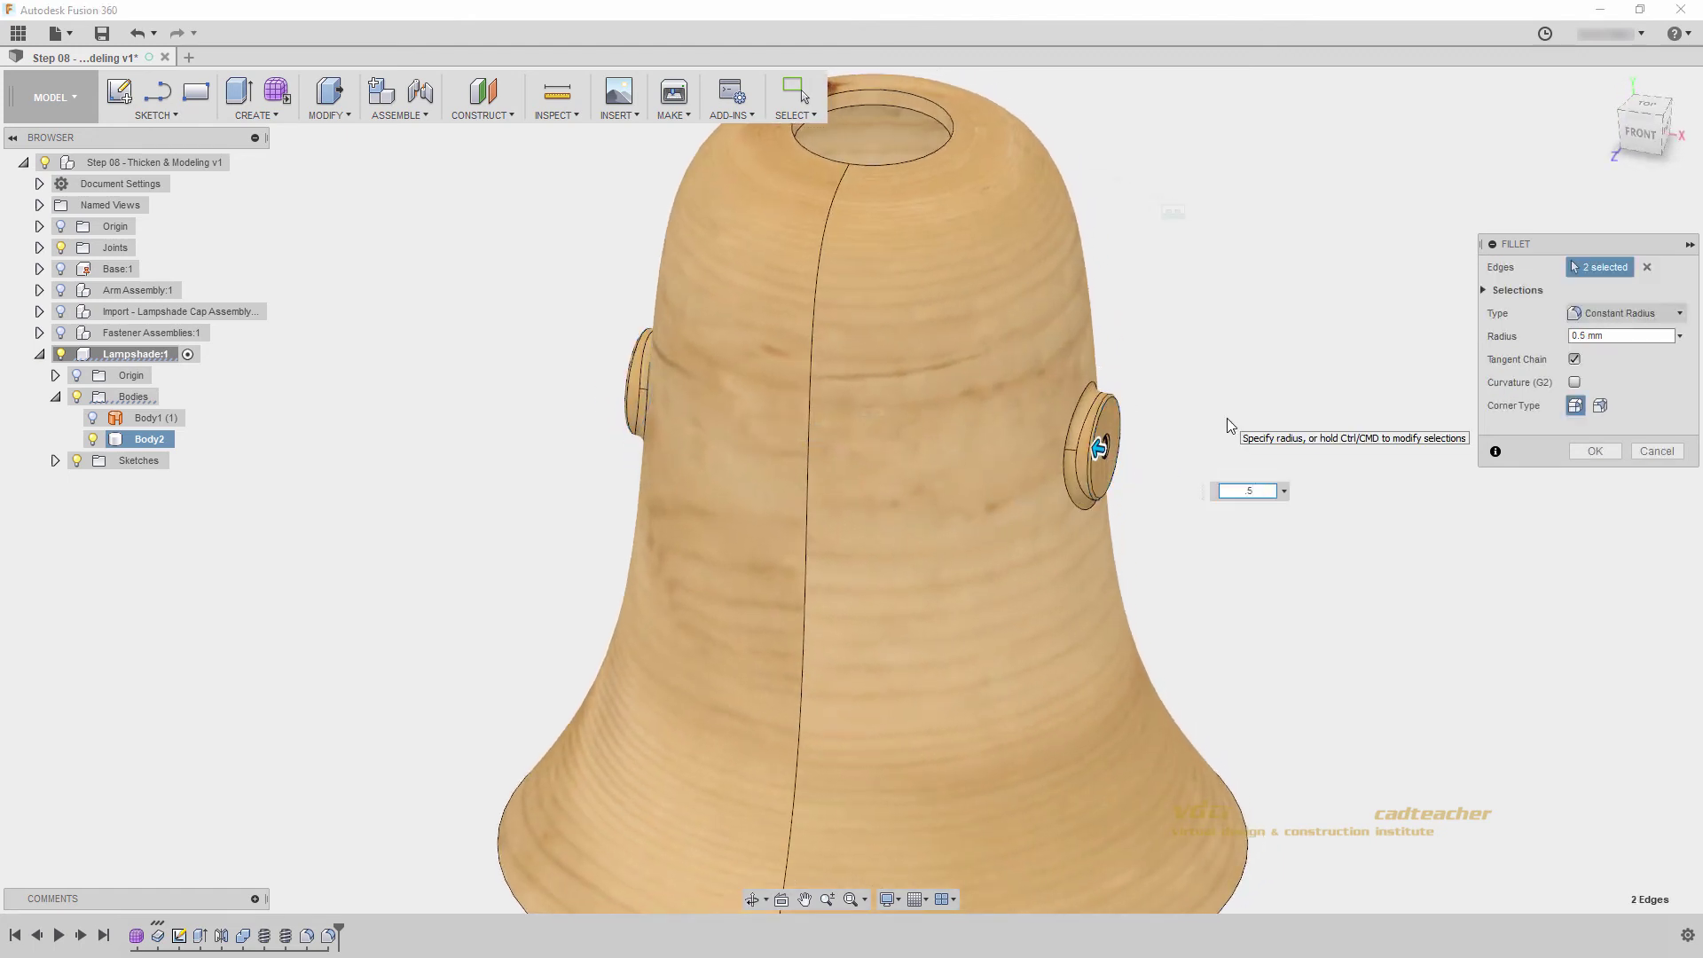
pyautogui.press('Return')
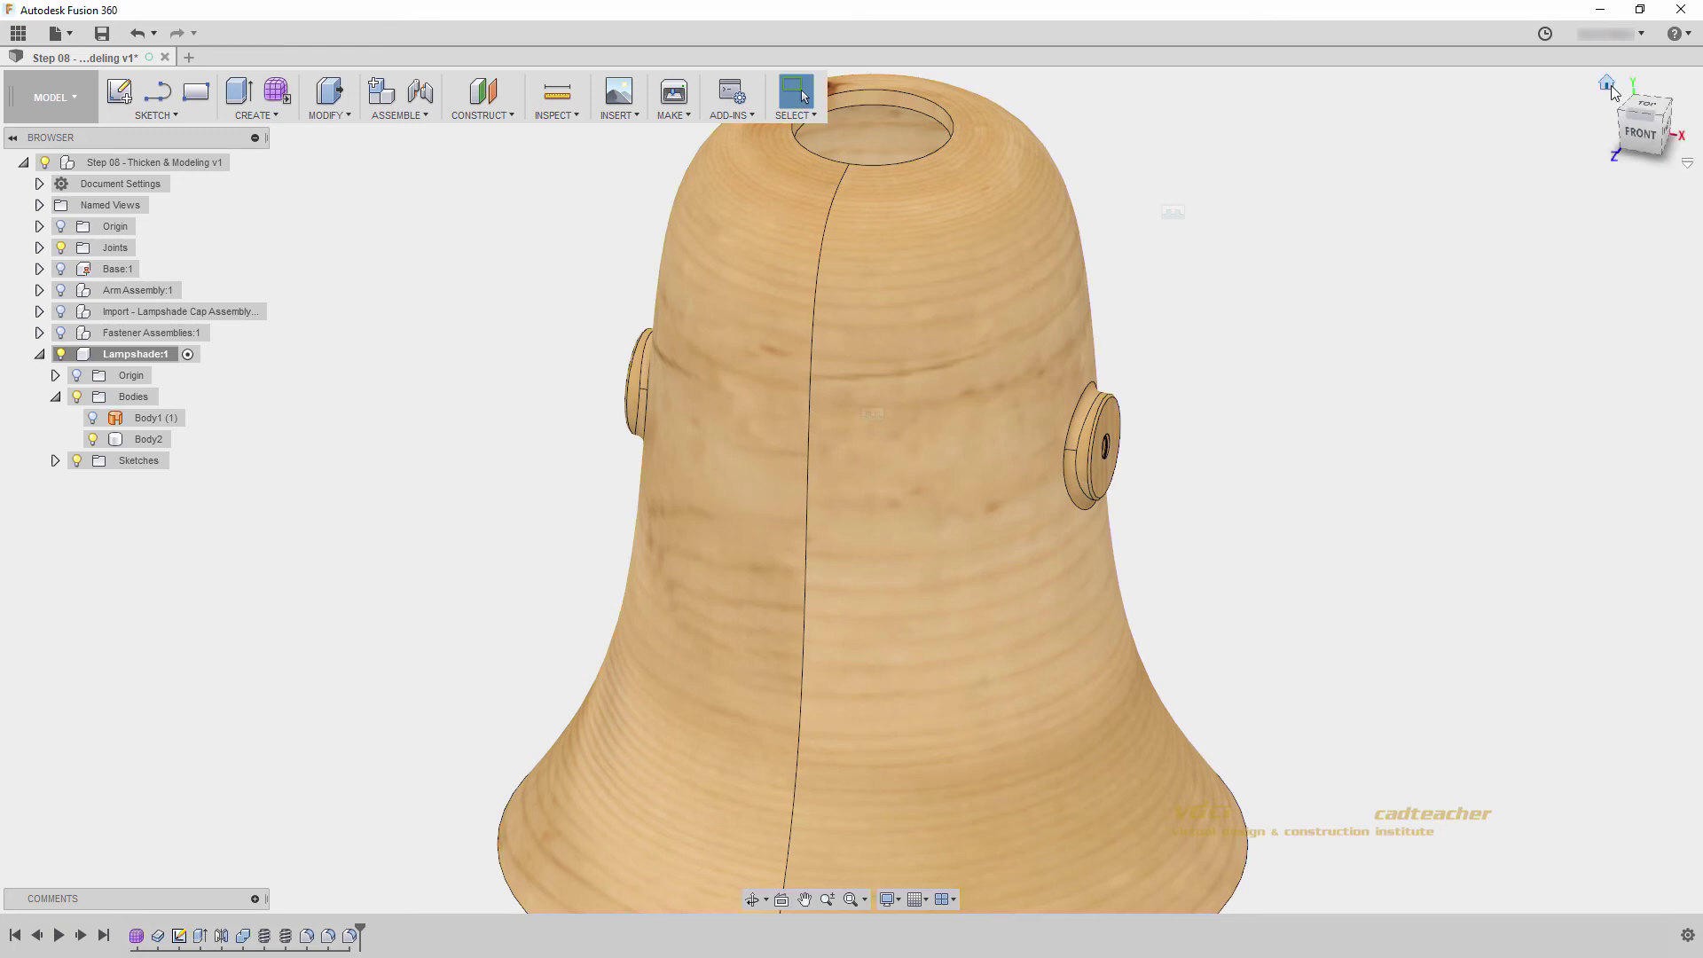
# - Return to the home view and collapse the Bodies folder and Lampshade:1 in the browser
pyautogui.click(1620, 103)
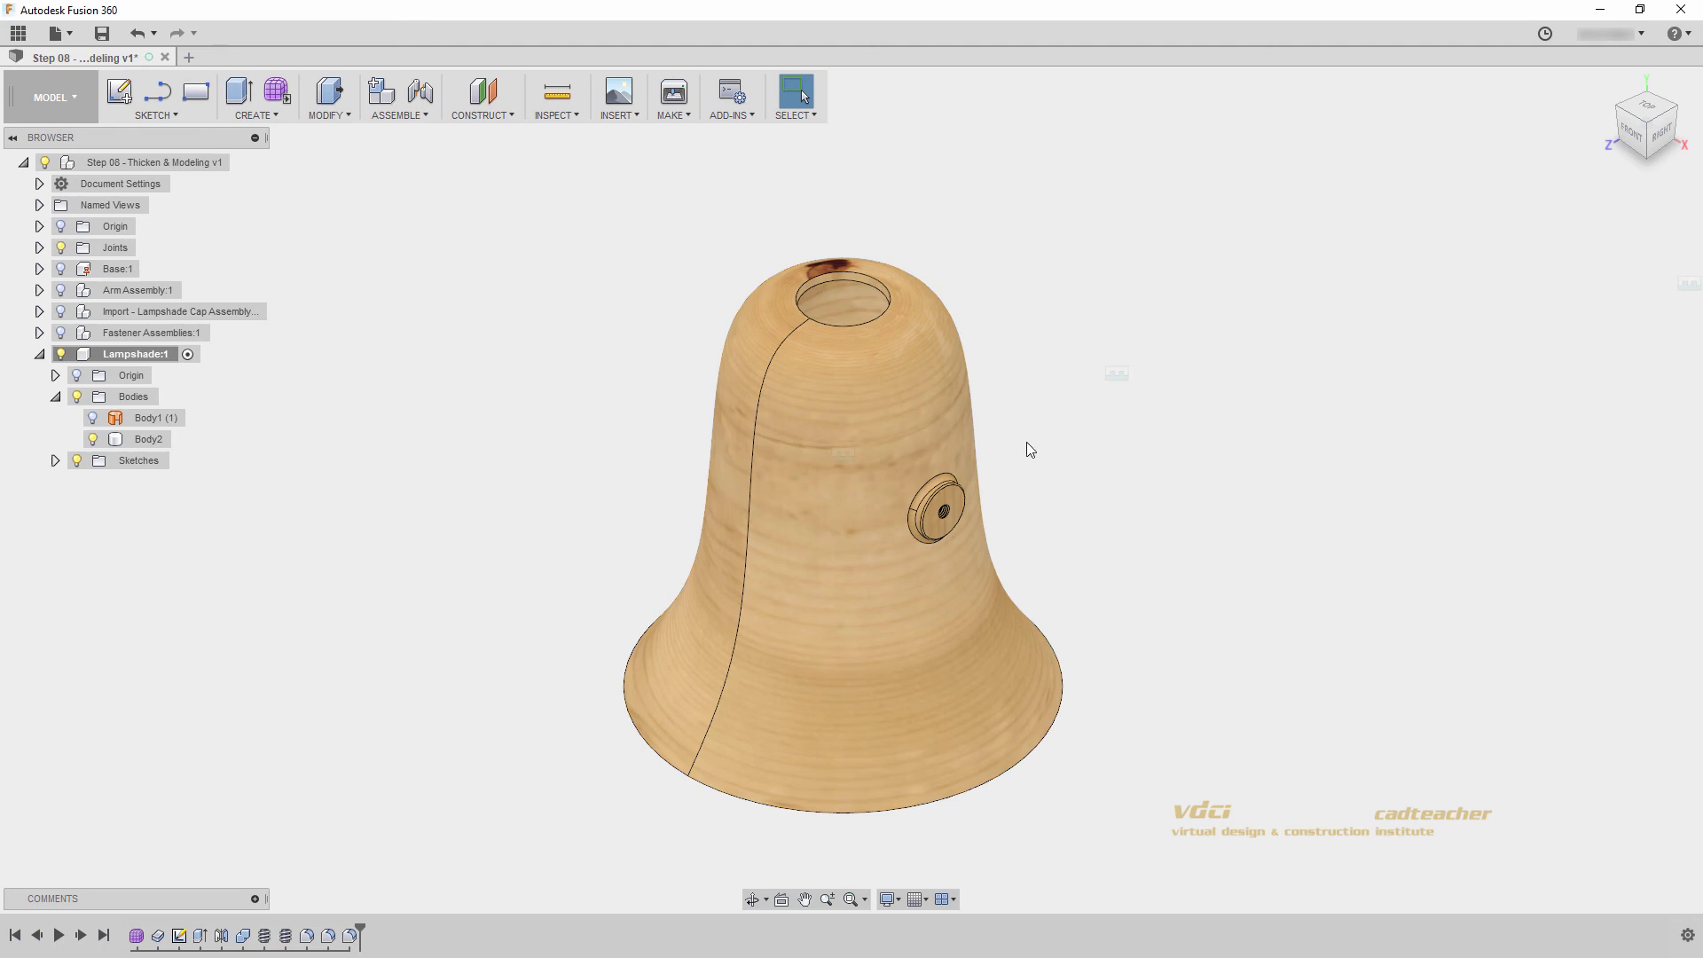
pyautogui.click(55, 396)
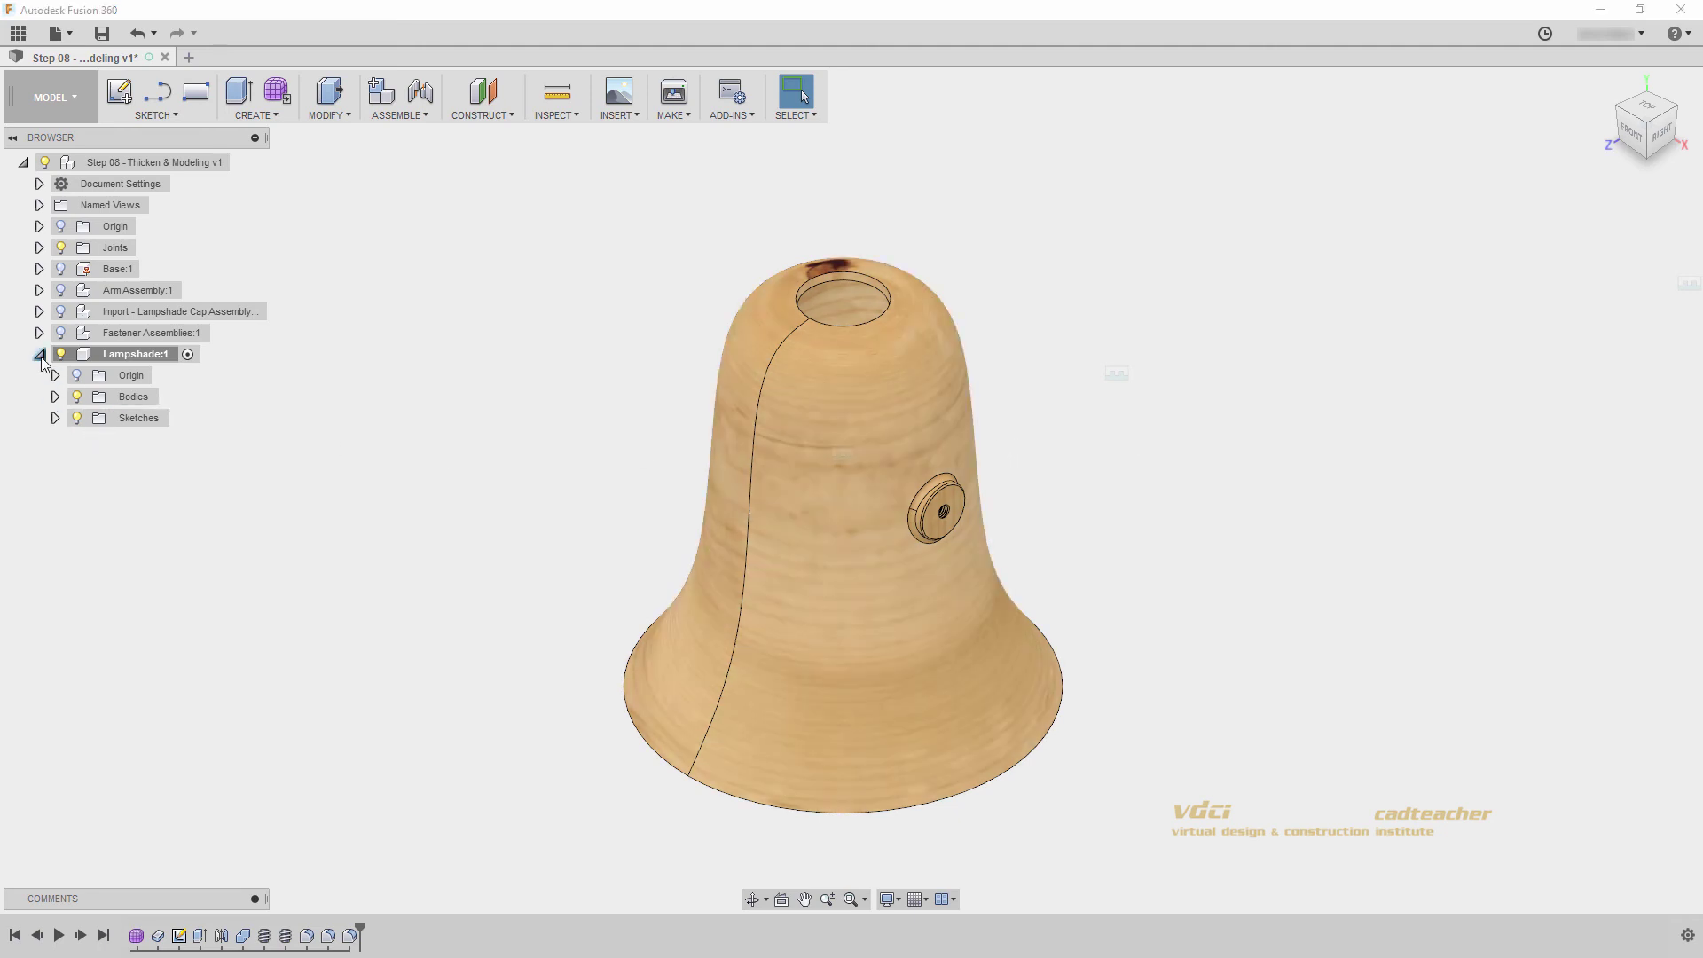
pyautogui.click(39, 355)
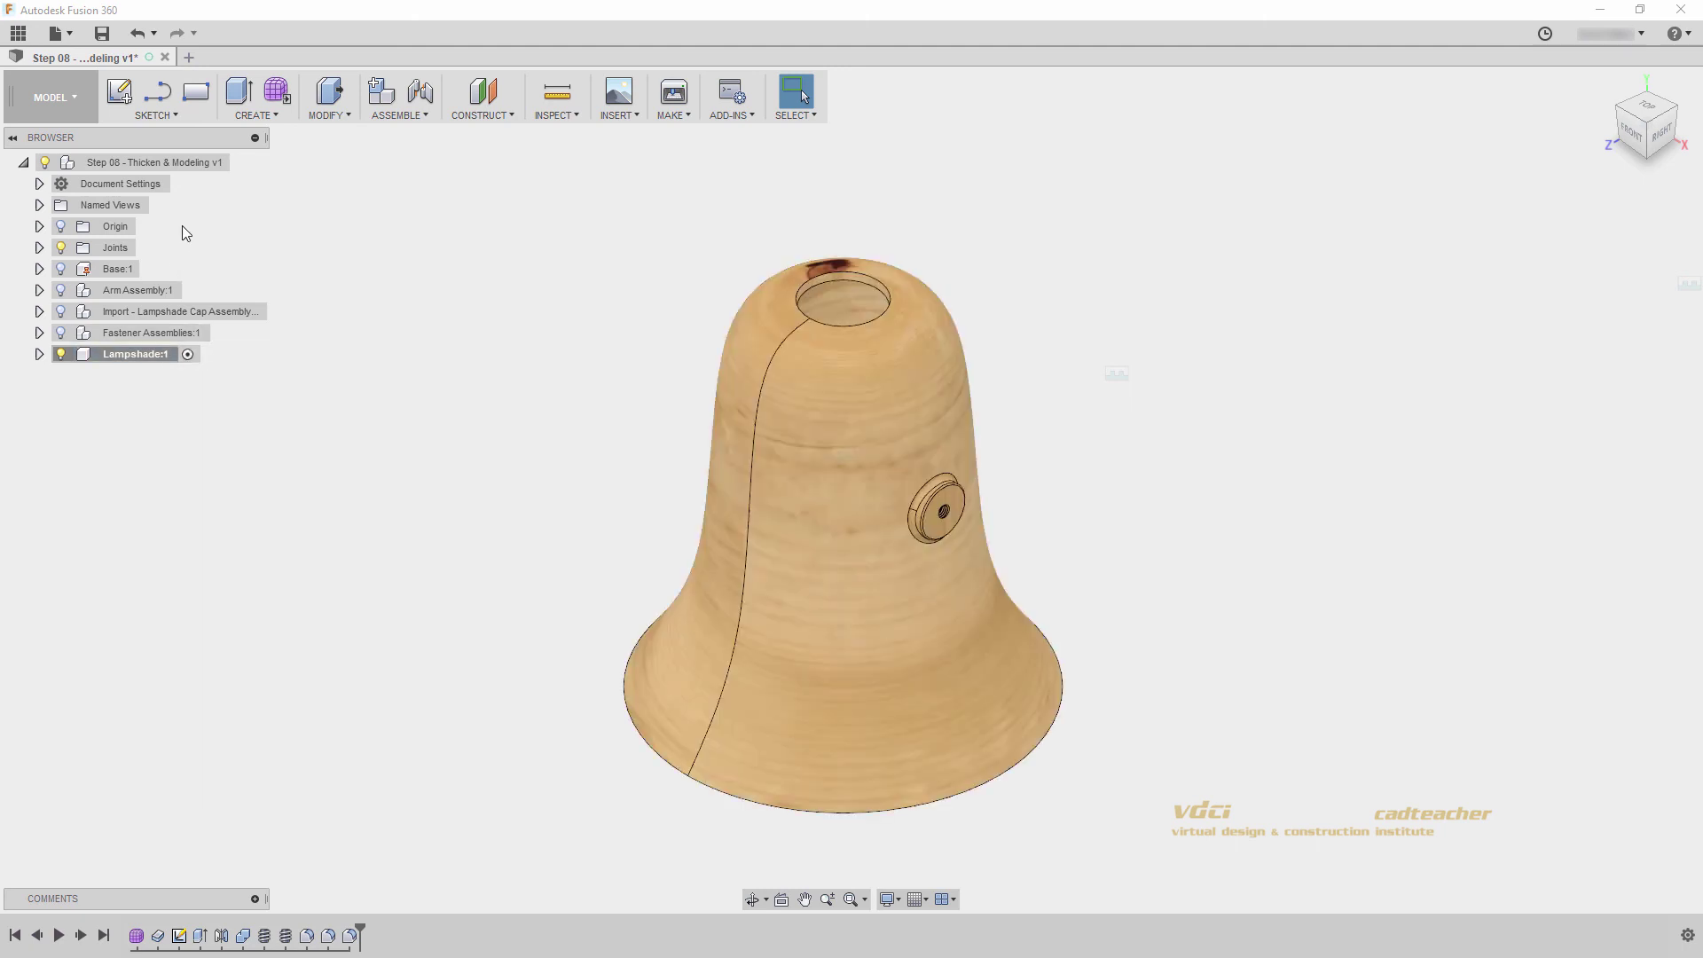
# - Activate the top-level assembly, unisolate Lampshade:1, and save a new version
pyautogui.doubleClick(229, 162)
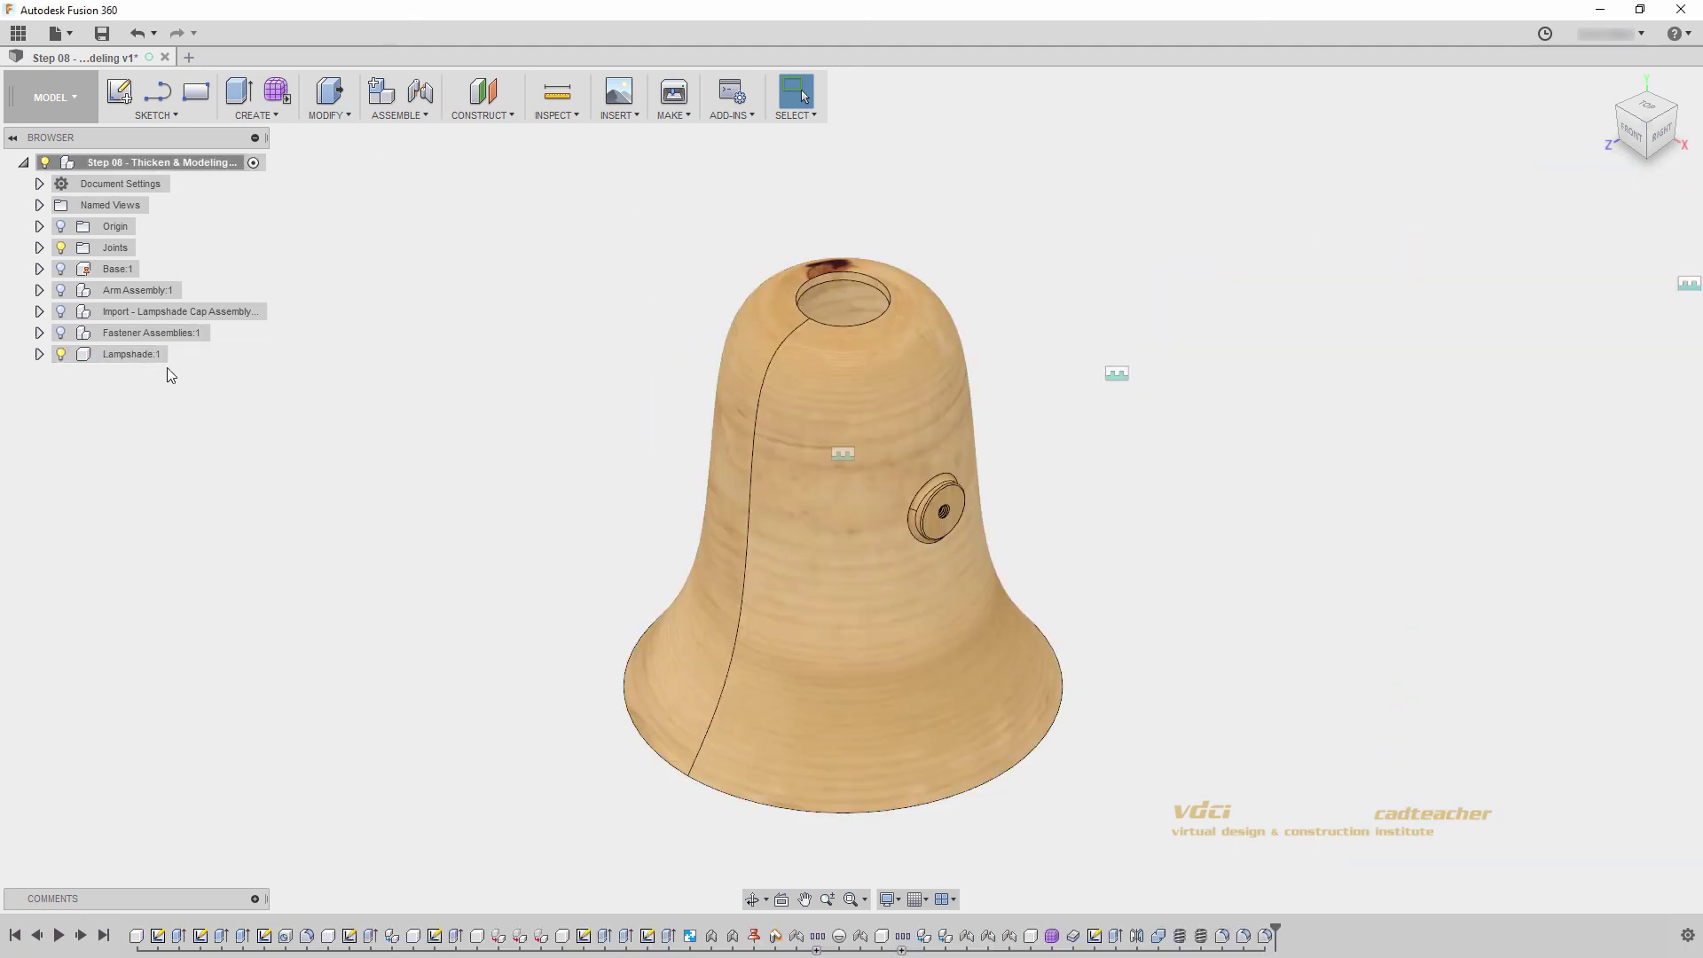
pyautogui.rightClick(133, 357)
pyautogui.click(179, 746)
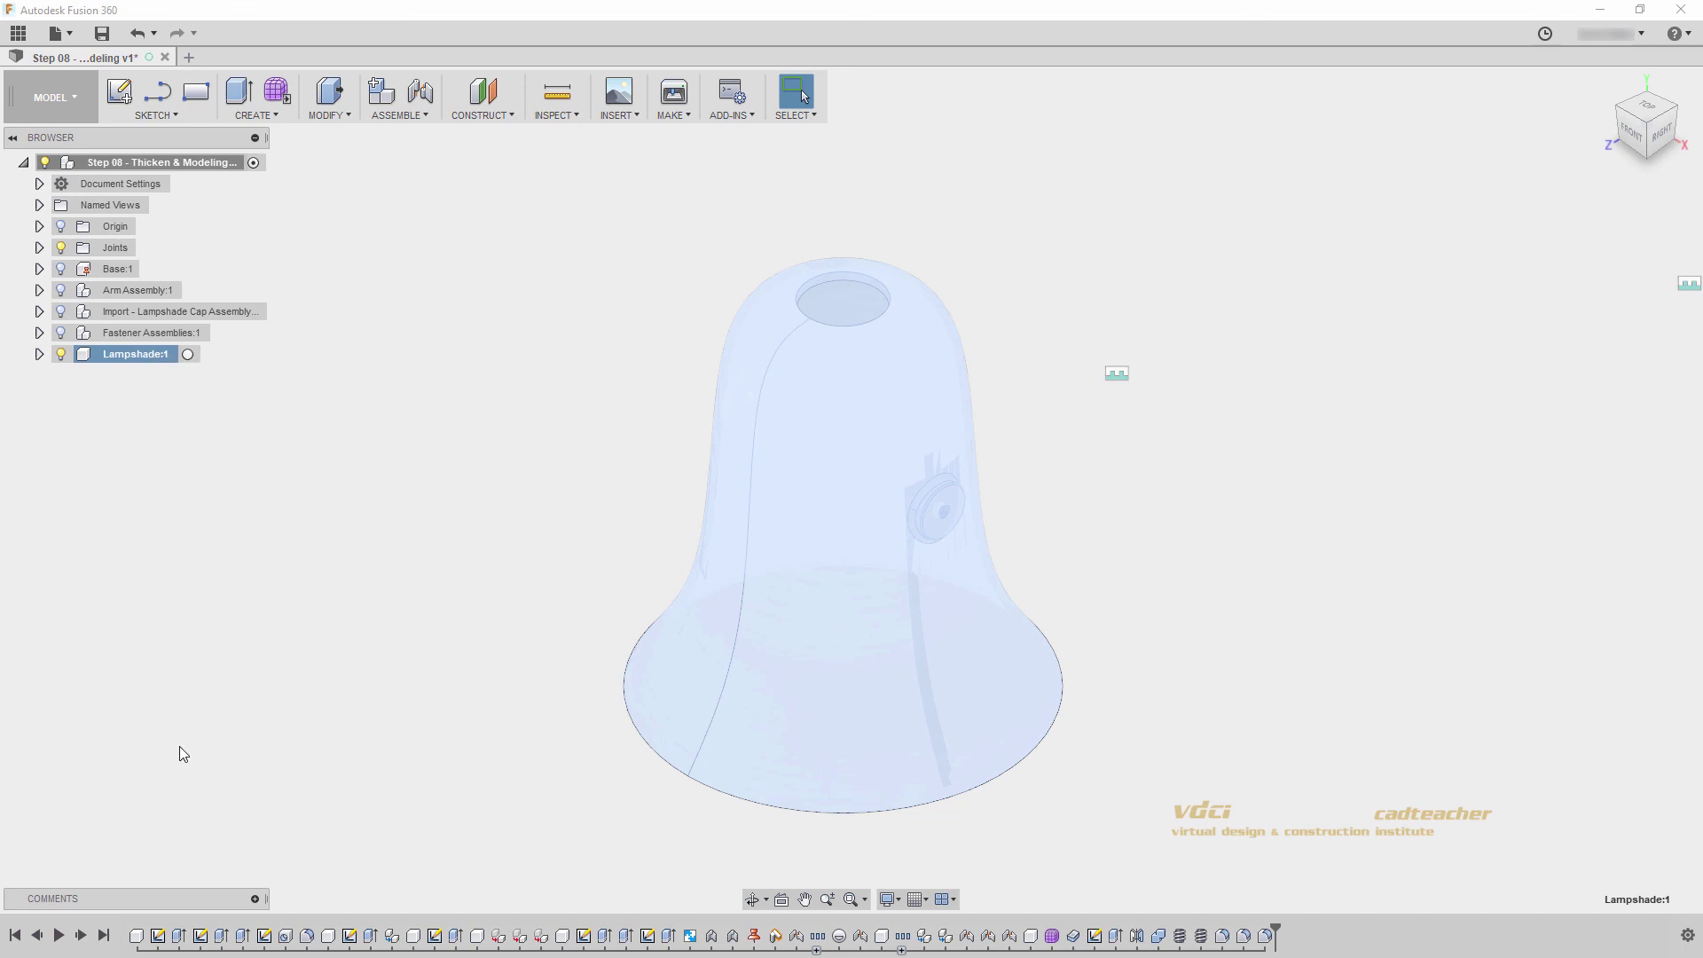
pyautogui.click(1594, 83)
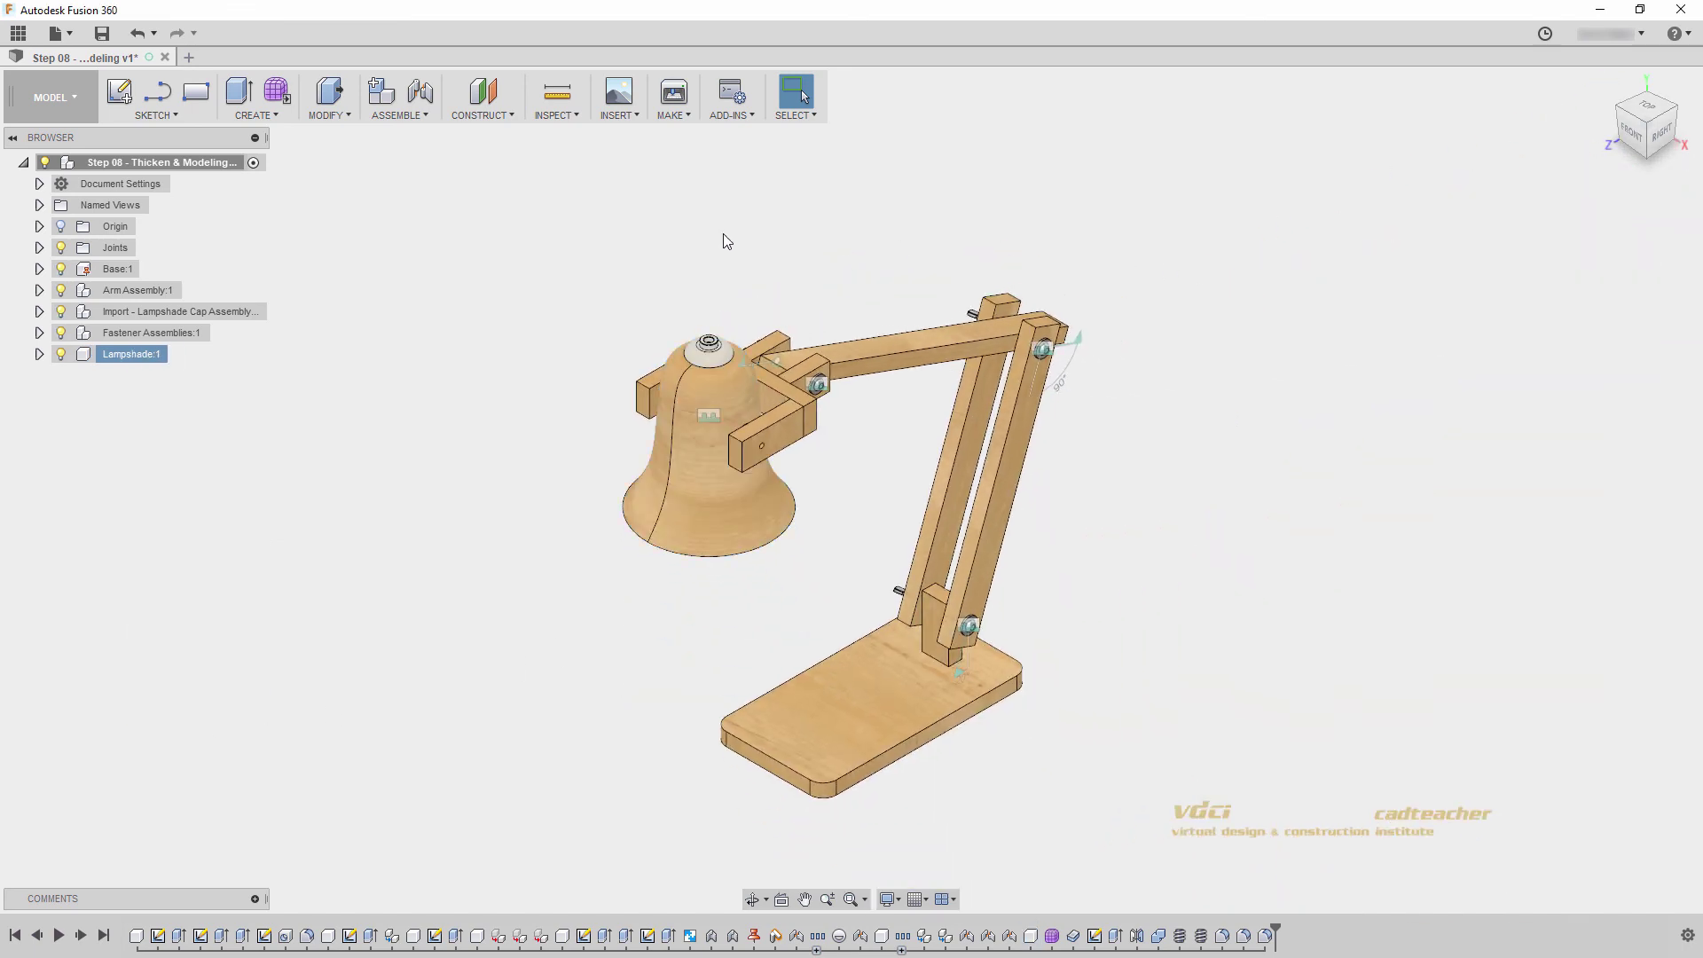
pyautogui.click(108, 34)
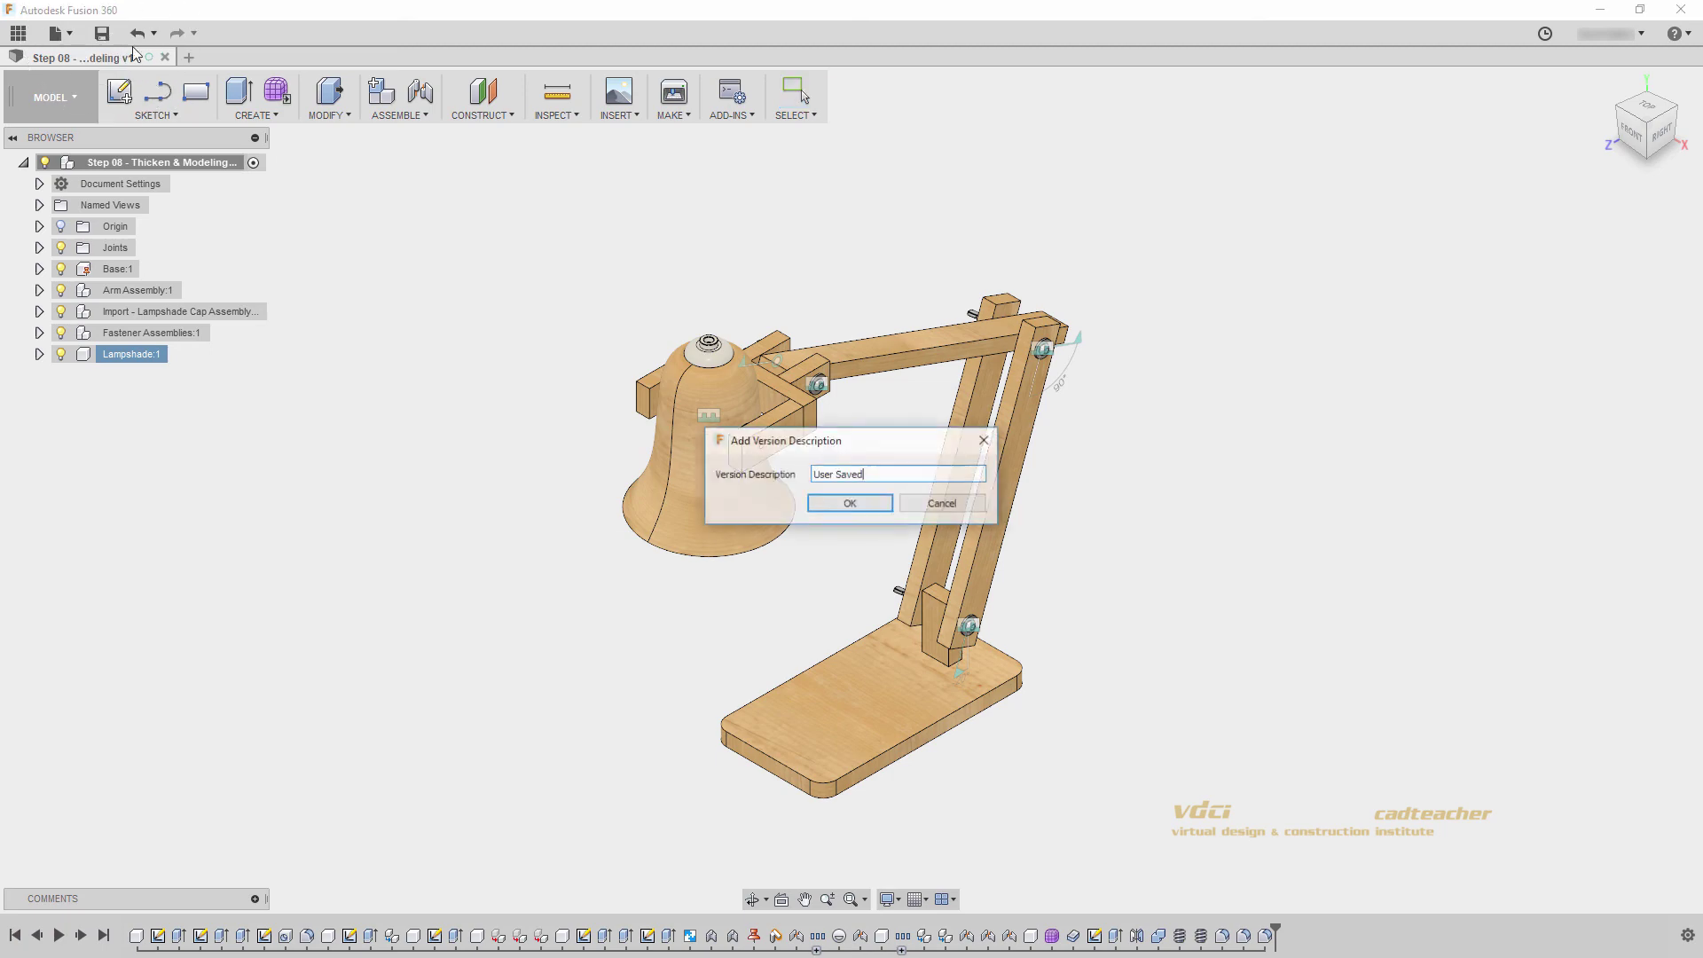
pyautogui.click(853, 504)
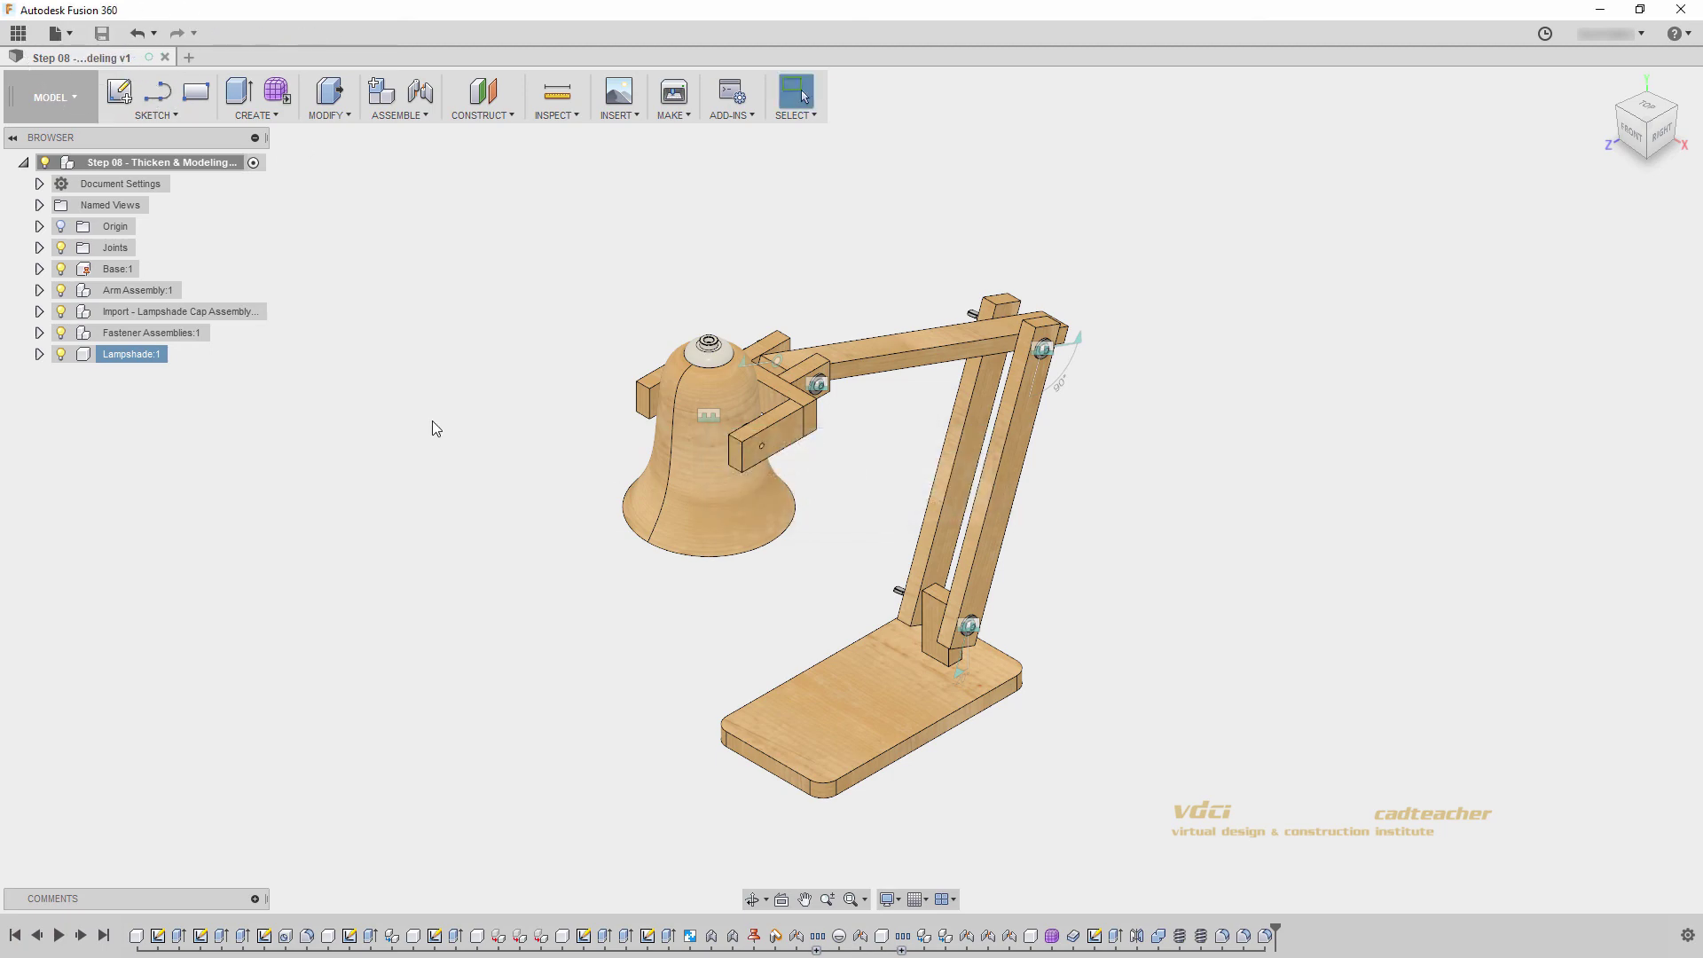